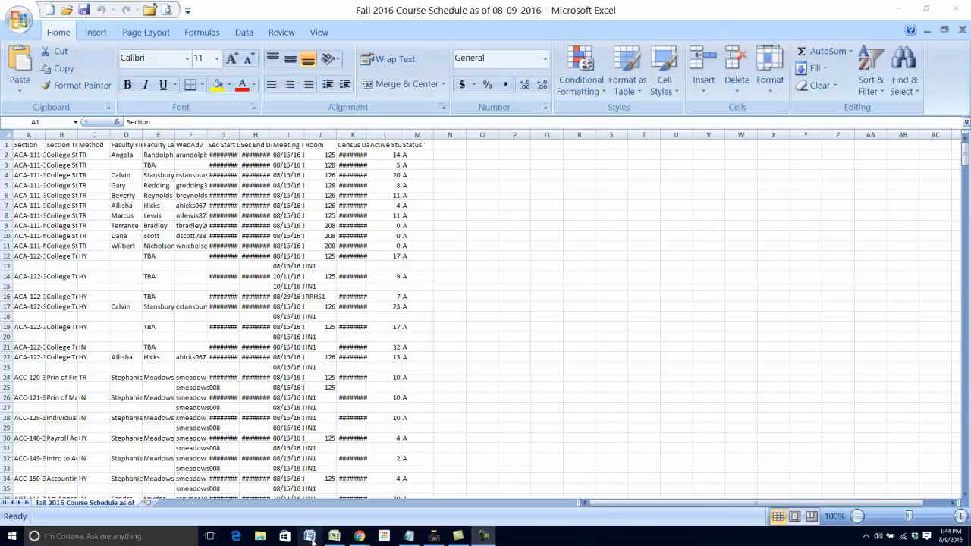
Step: Switch to Word, open the recent Informer Report snapshot document, and enlarge it to 140% to review the available reports
left_click(311, 538)
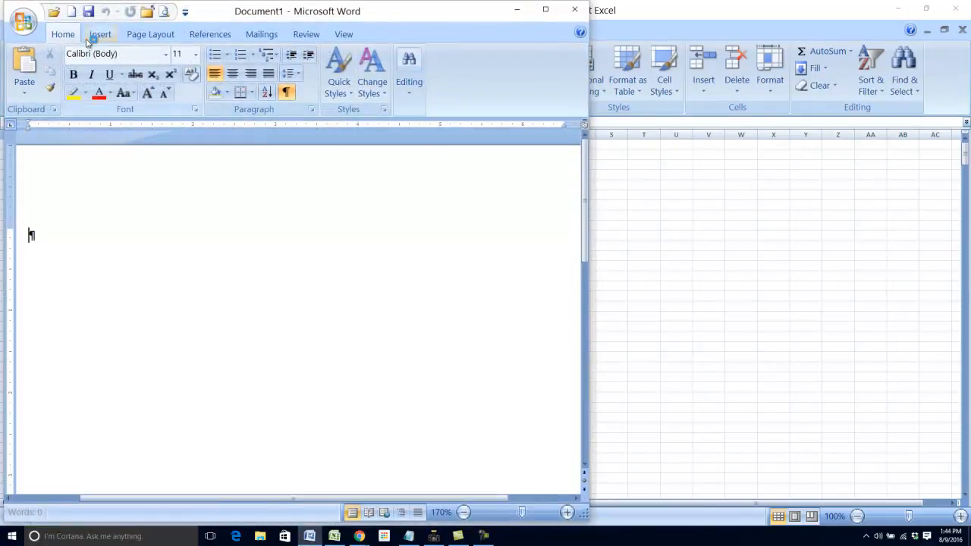
left_click(24, 21)
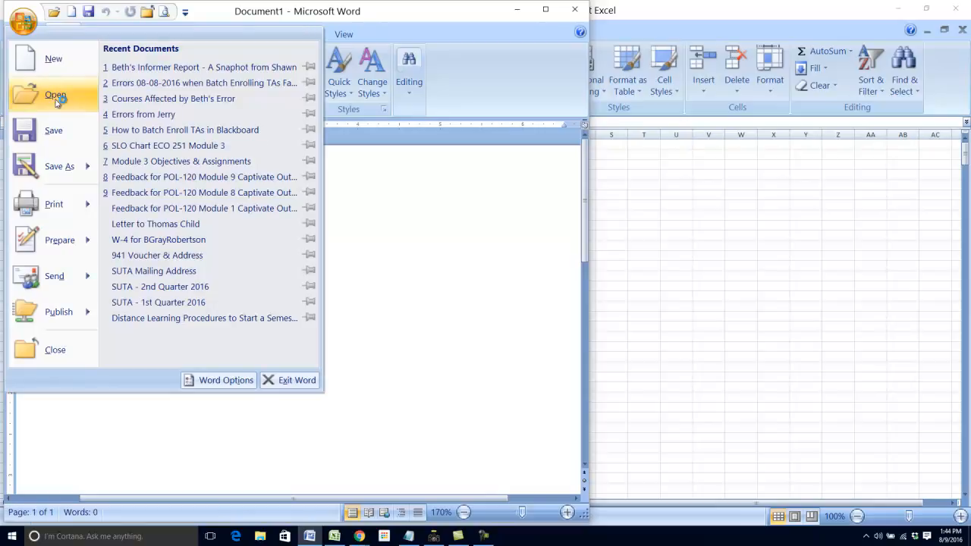
left_click(148, 70)
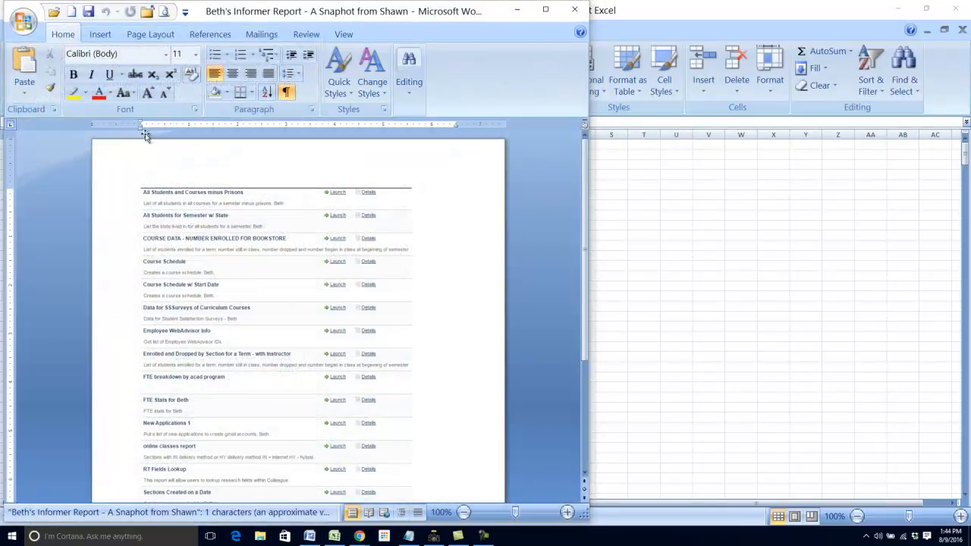
scroll(277, 358, "up", 3, "ctrl")
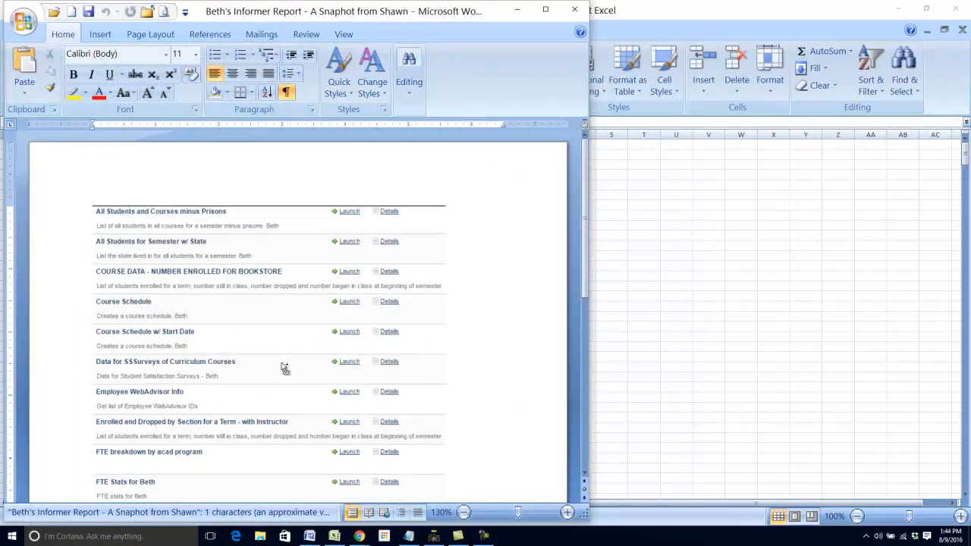
scroll(283, 368, "up", 1, "ctrl")
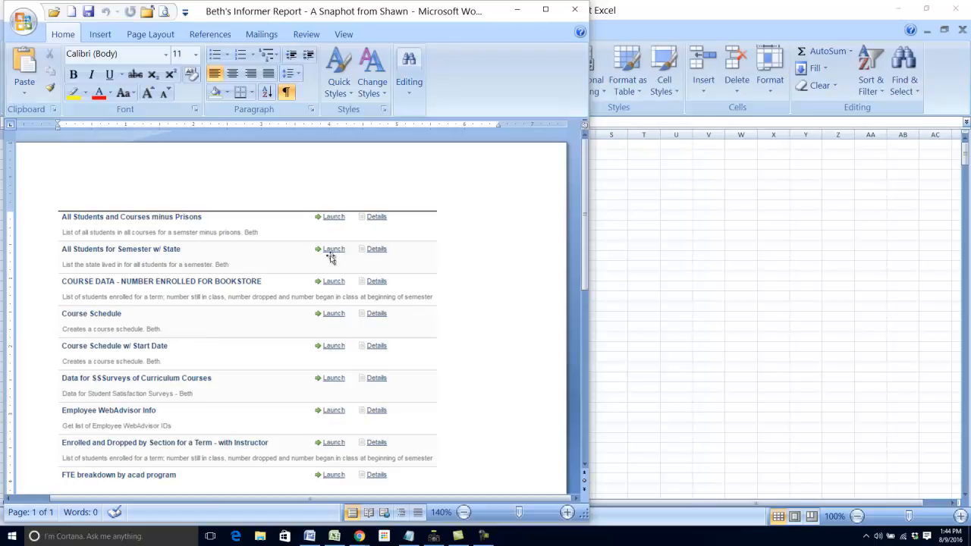
left_click(519, 10)
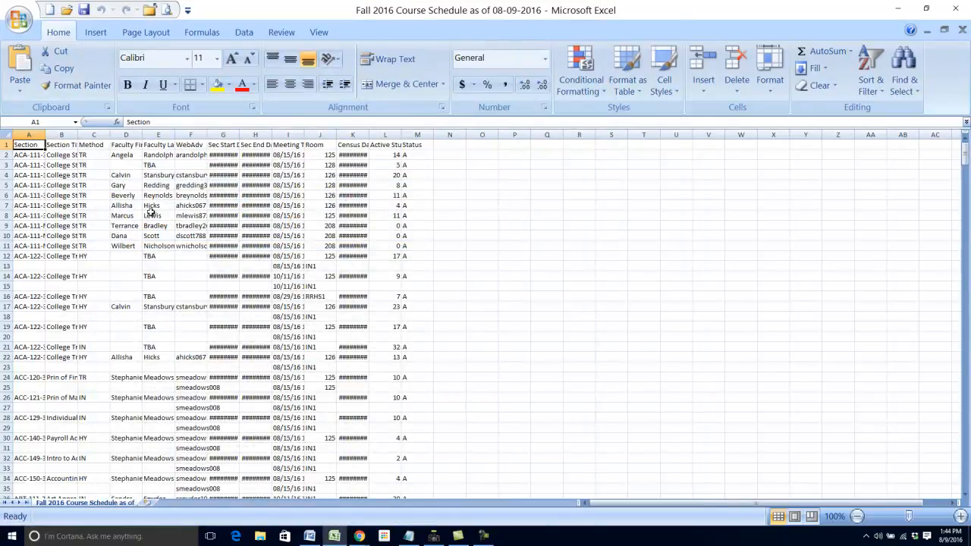
Step: Save the course schedule as an Excel Workbook under the same name, replacing the existing file
left_click(18, 18)
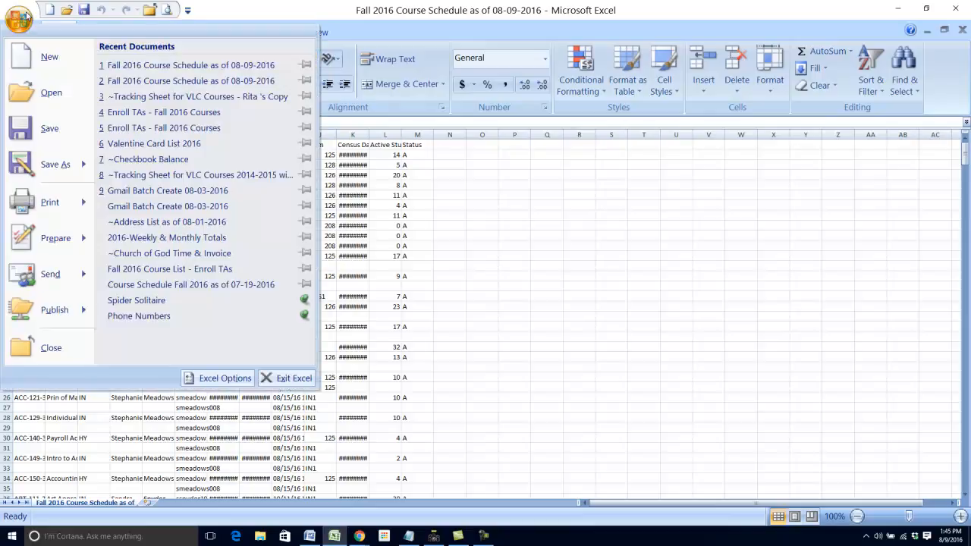
left_click(38, 164)
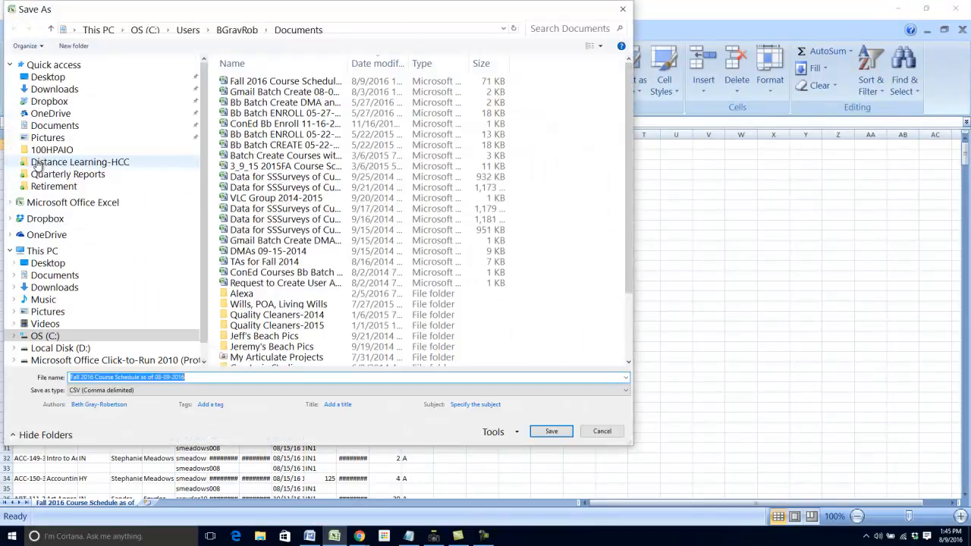
left_click(126, 390)
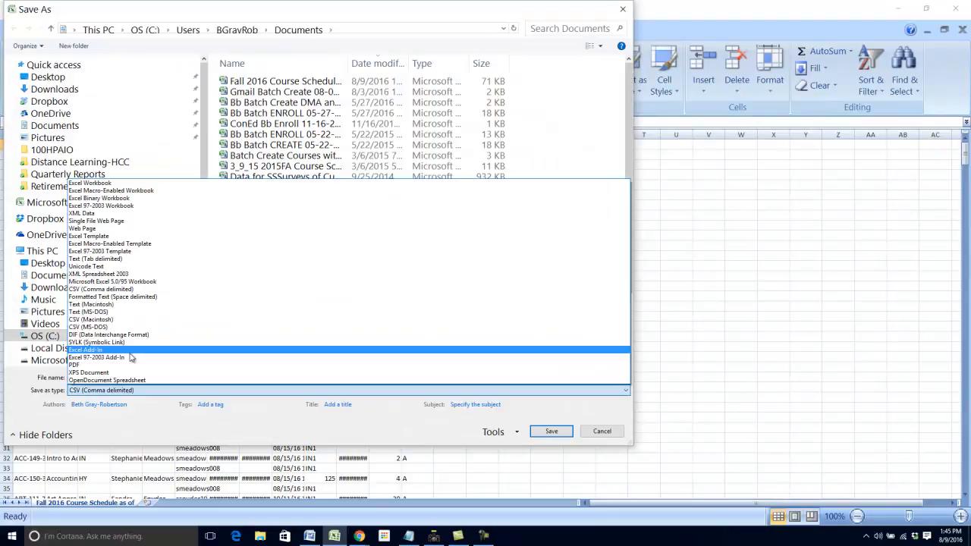
left_click(151, 186)
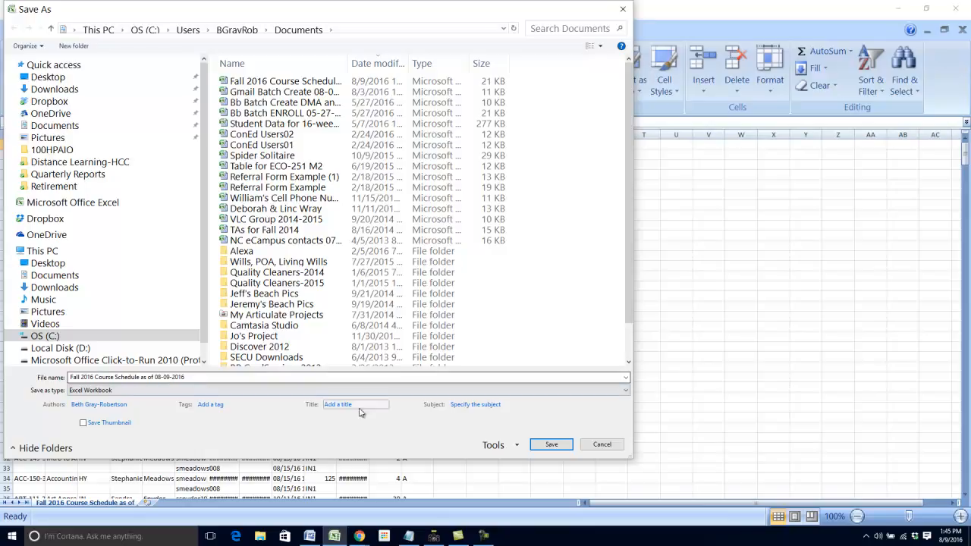
left_click(560, 446)
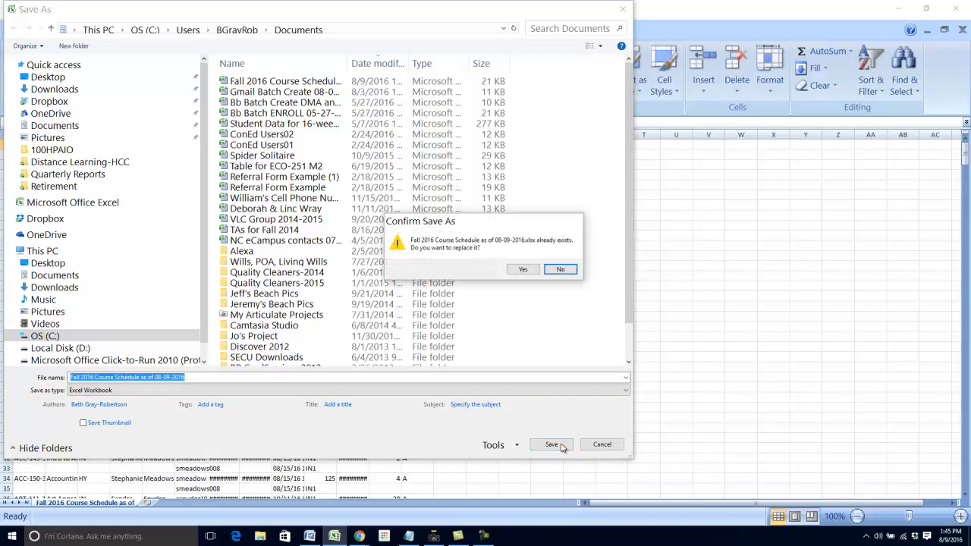
left_click(522, 270)
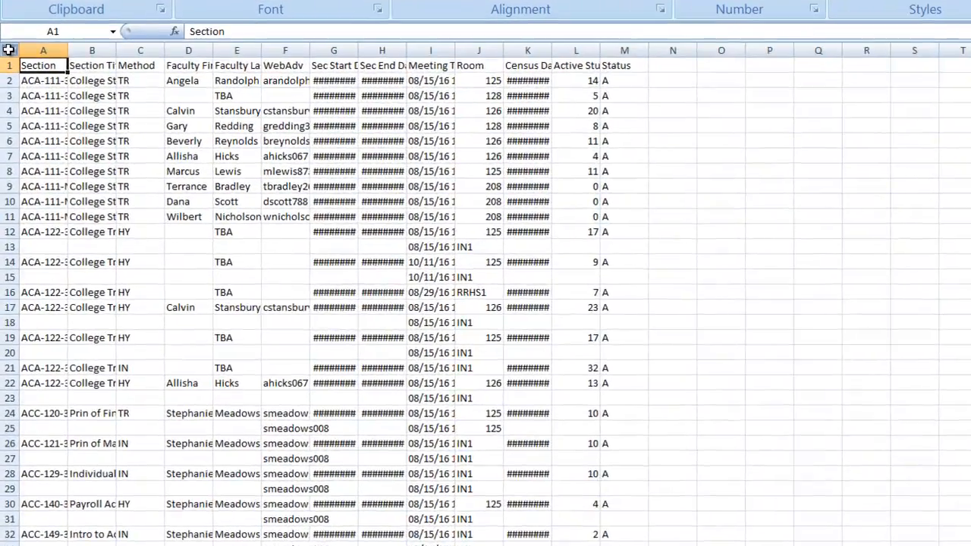
Step: AutoFit the widths of all columns in the sheet to their contents
left_click(5, 135)
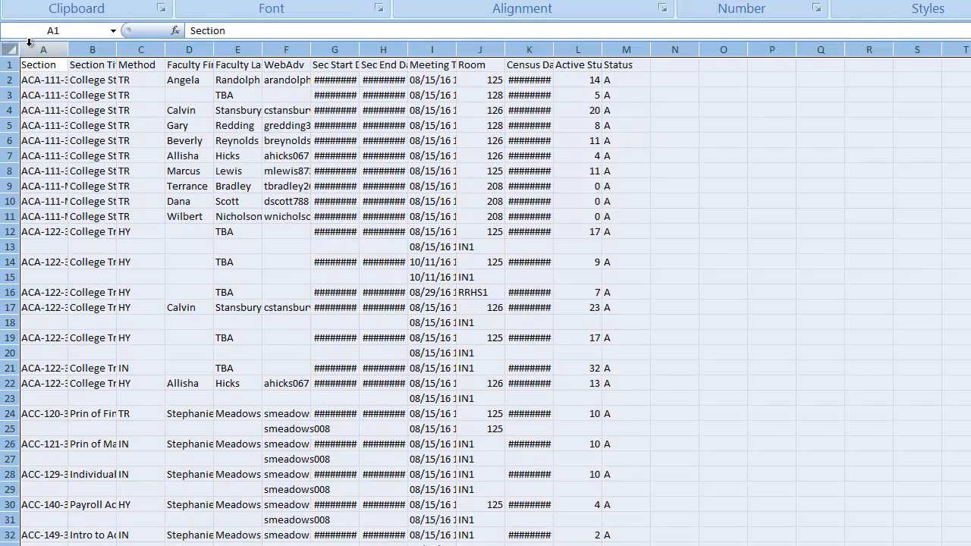
double_click(69, 52)
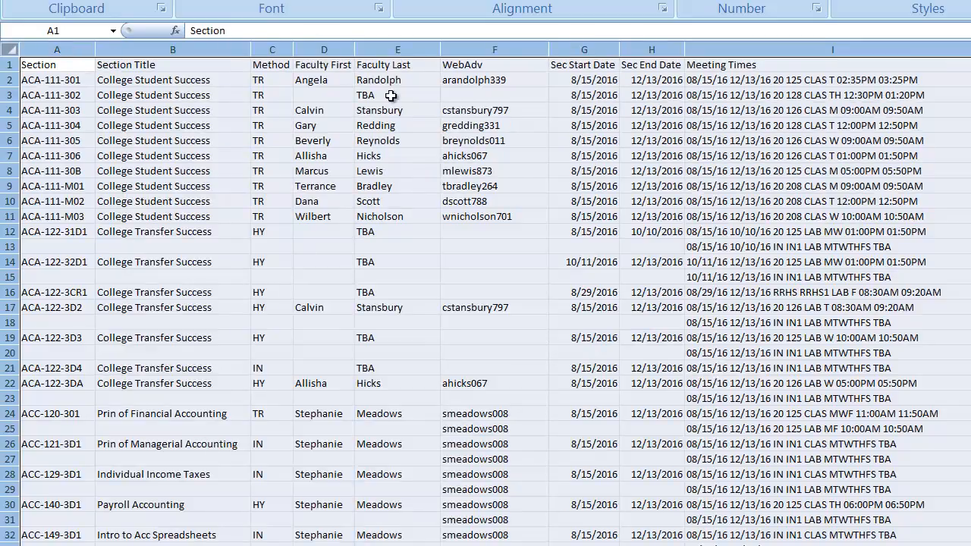
left_click(66, 65)
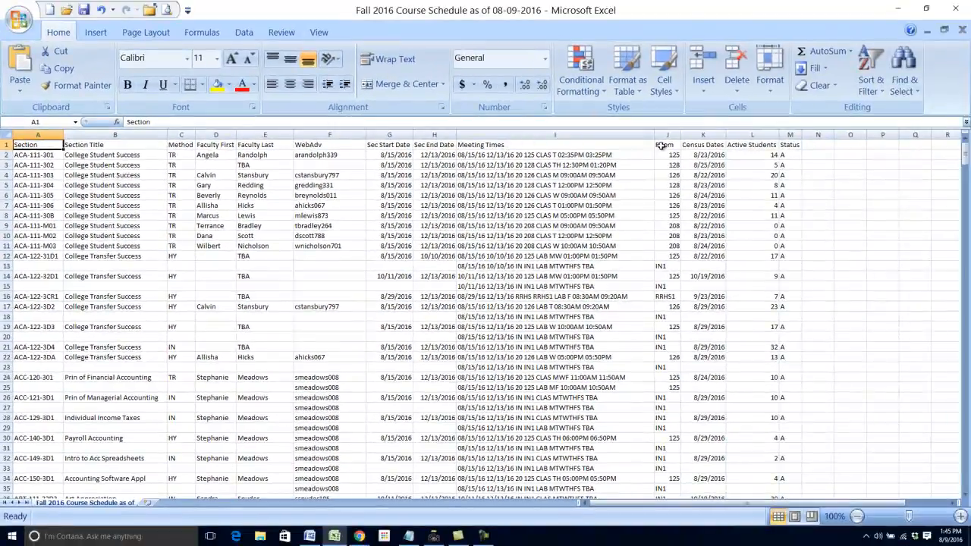
Step: Delete columns G through M, from Sec Start Date to Status
left_click_drag(413, 134, 784, 144)
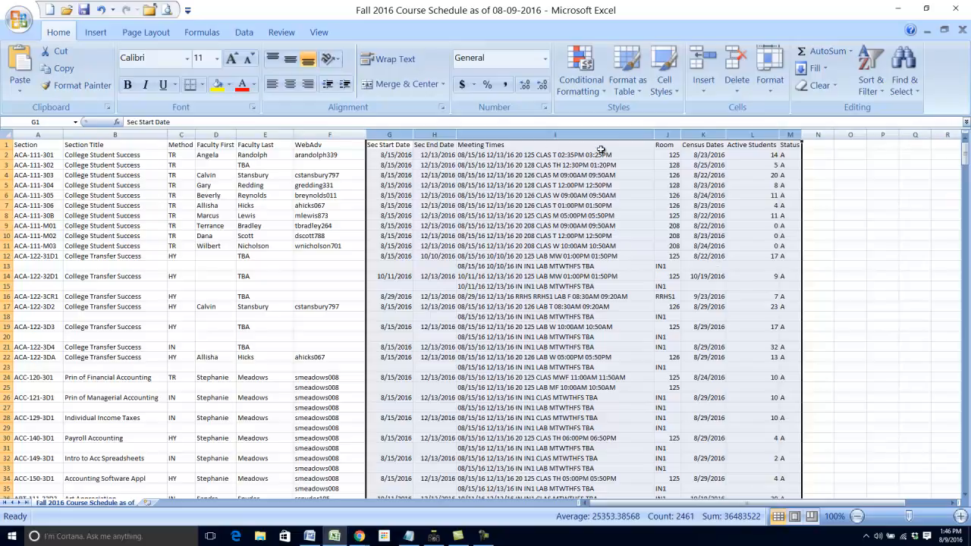
right_click(570, 256)
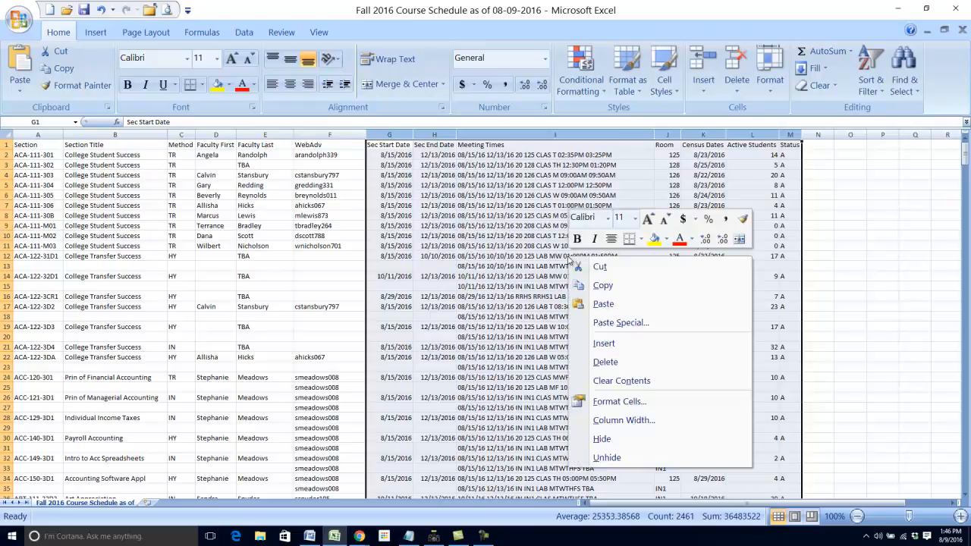
left_click(611, 361)
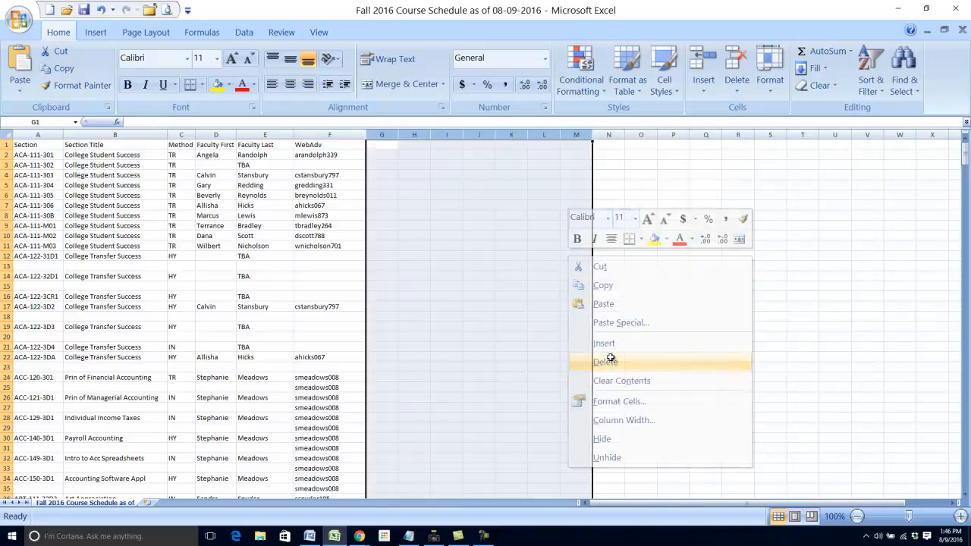
left_click(105, 158)
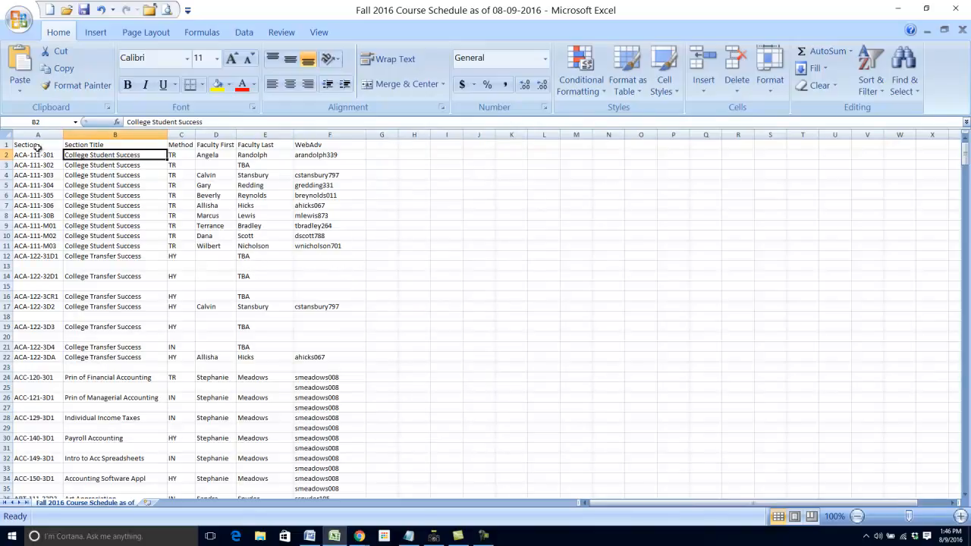
Step: Sort the whole sheet by Section from A to Z, treating the first row as headers
left_click(8, 134)
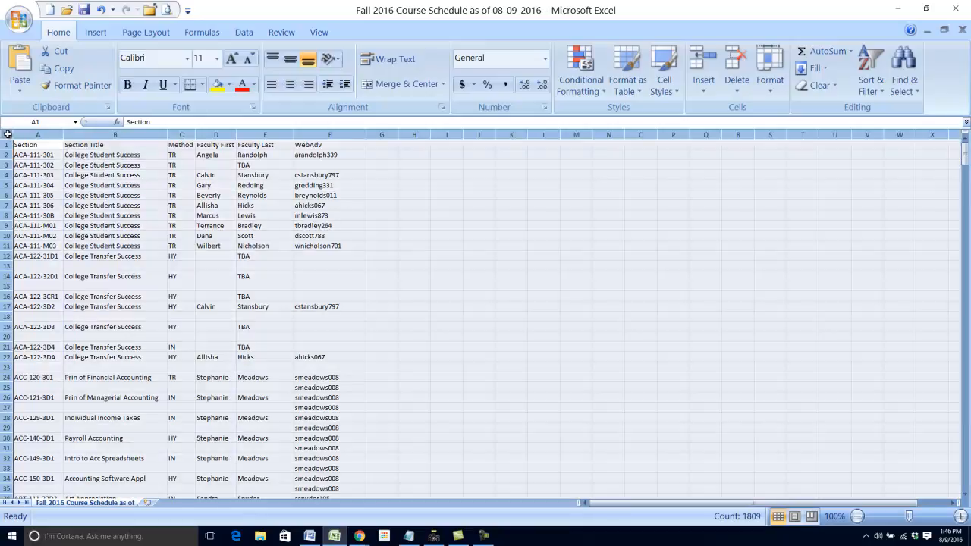
left_click(869, 92)
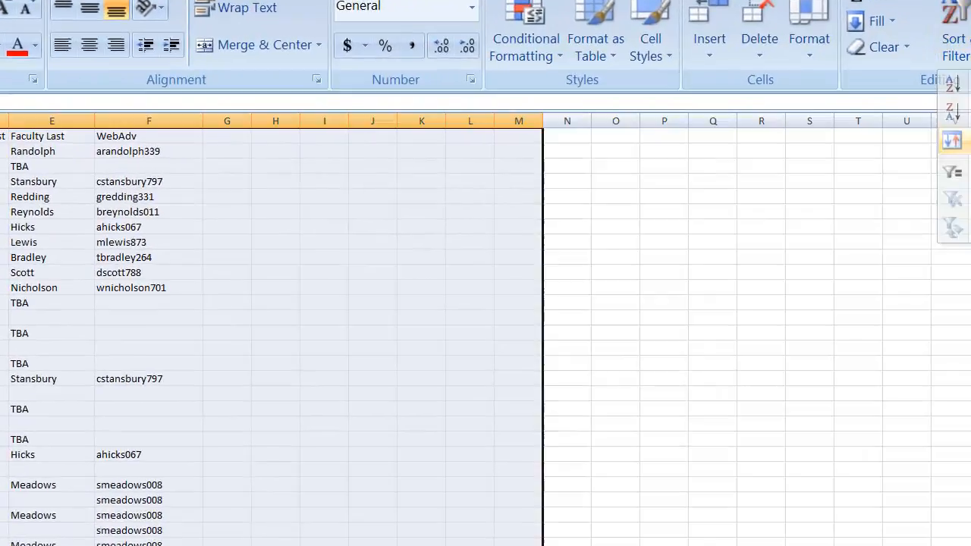
left_click(955, 142)
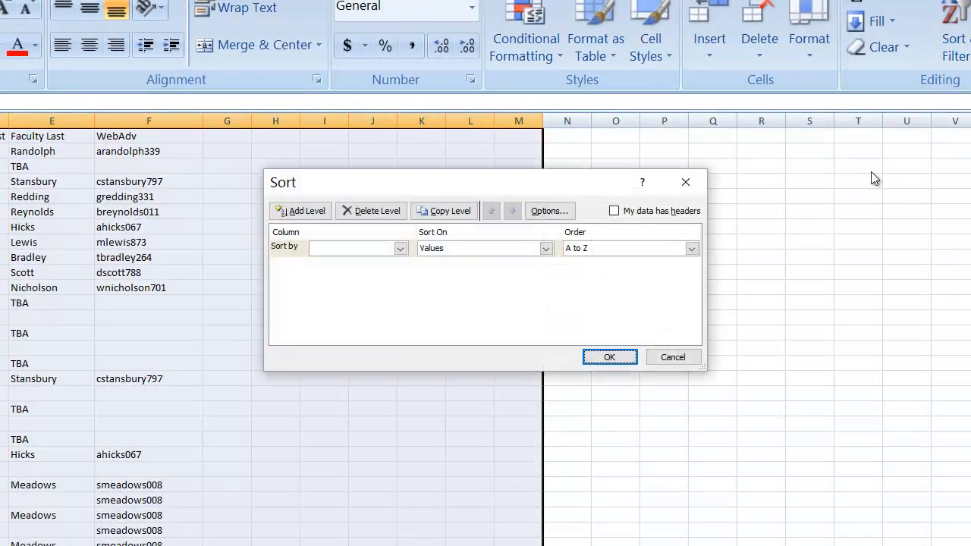
left_click(614, 212)
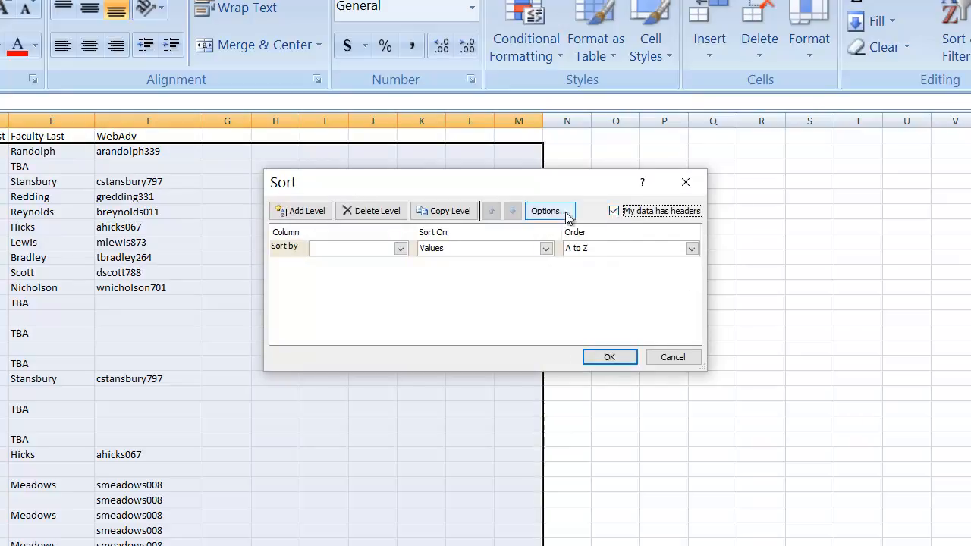
left_click(400, 249)
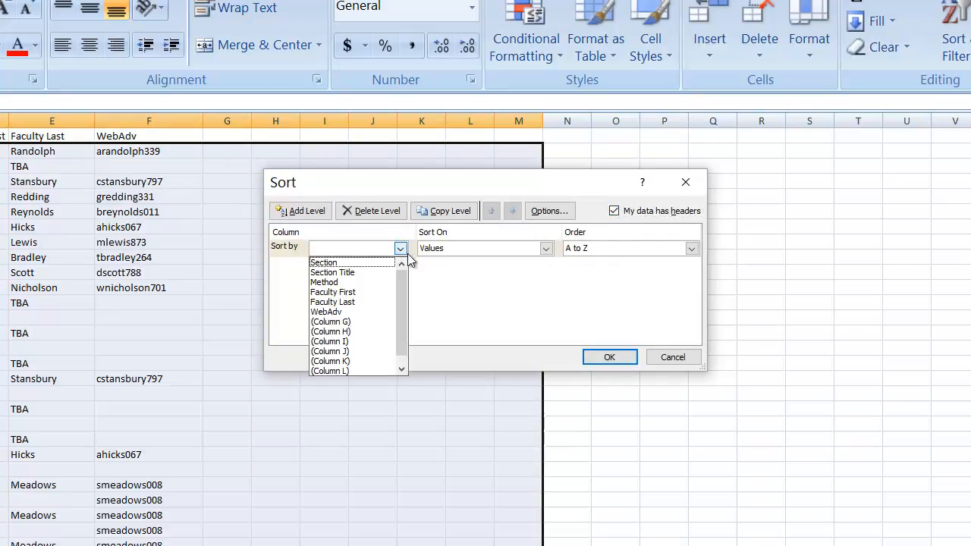
left_click(345, 263)
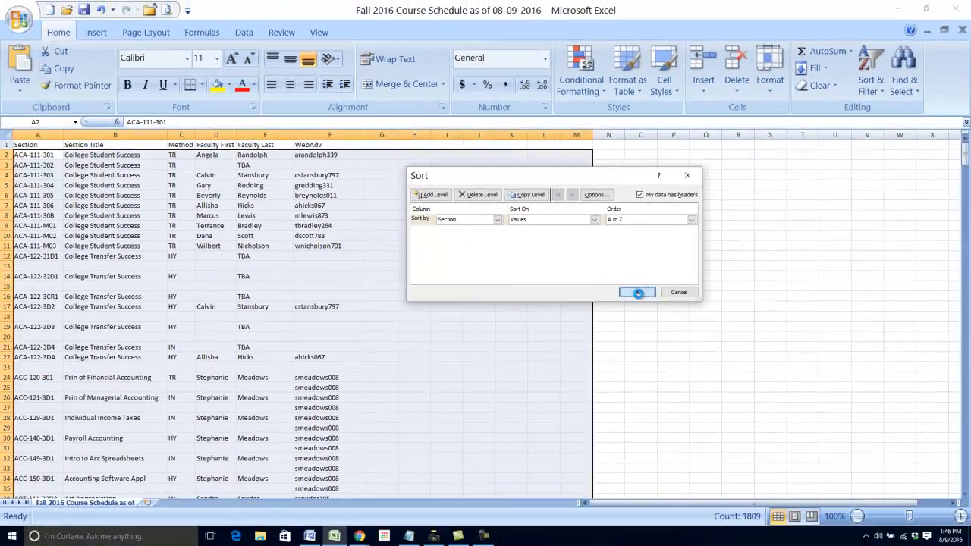
left_click(610, 356)
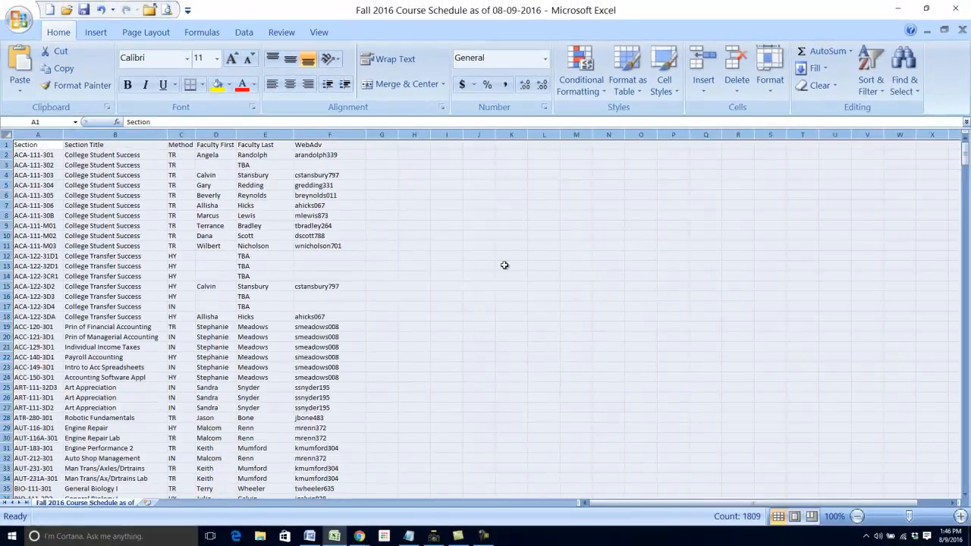
left_click(356, 255)
Step: Delete rows 287 through 563 below the last course section, which hold only leftover WebAdv entries
scroll(357, 253, "down", 20)
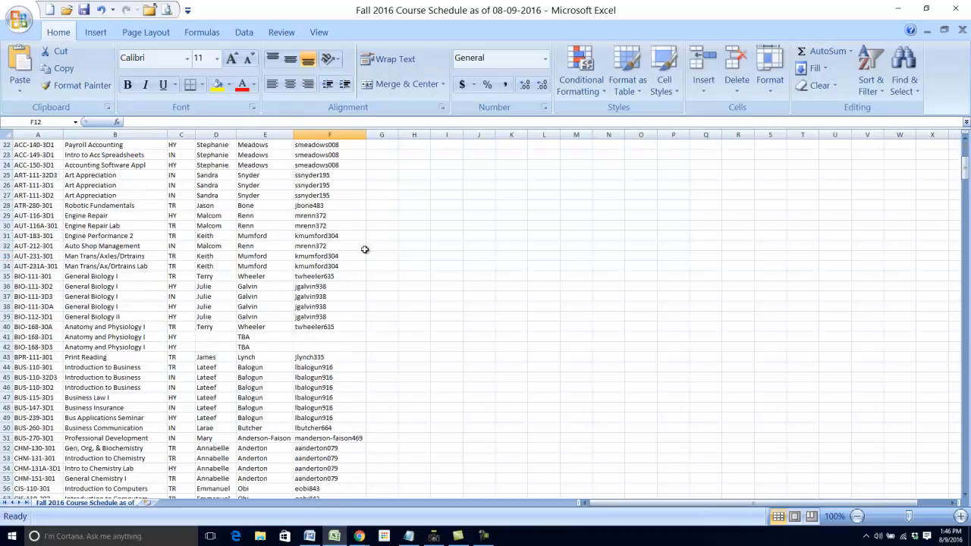
scroll(369, 236, "down", 20)
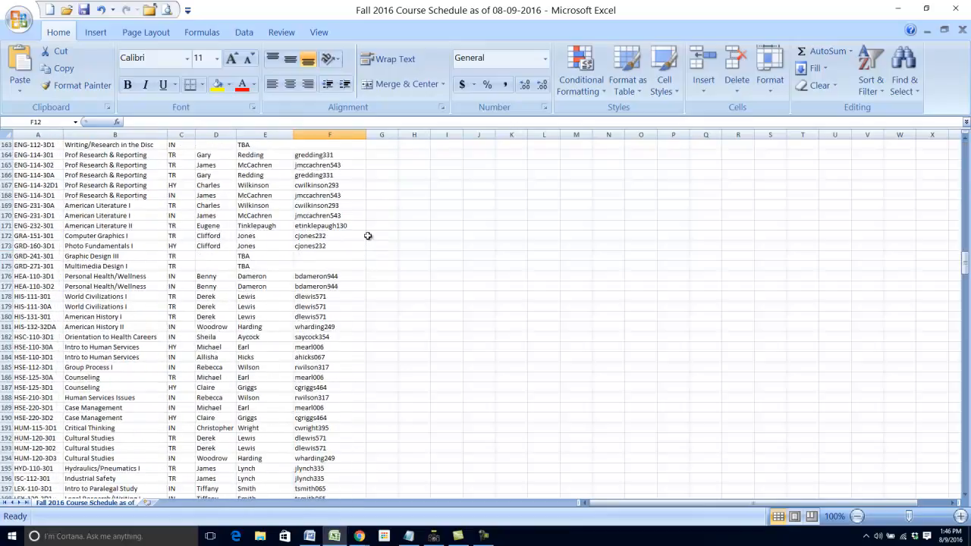
scroll(356, 251, "down", 10)
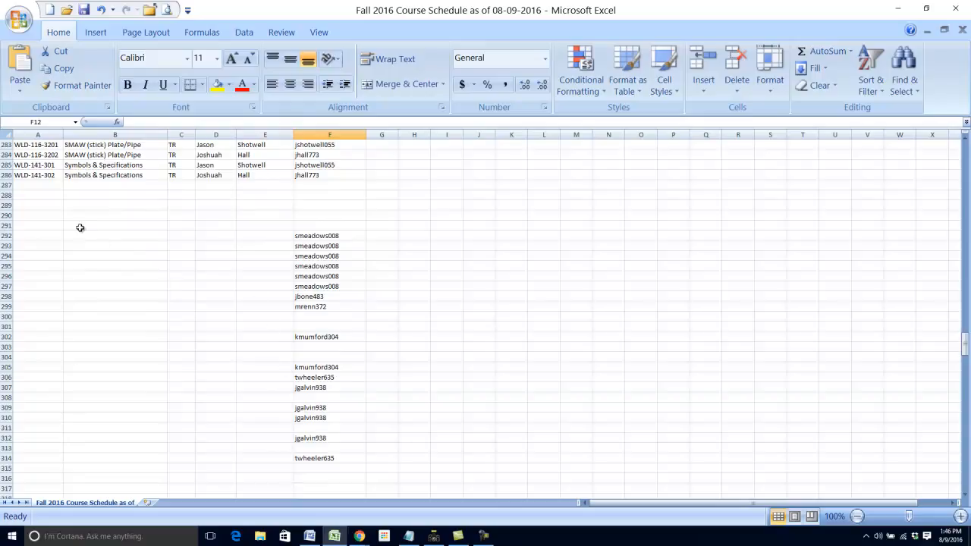
left_click(4, 185)
left_click_drag(4, 185, 16, 512)
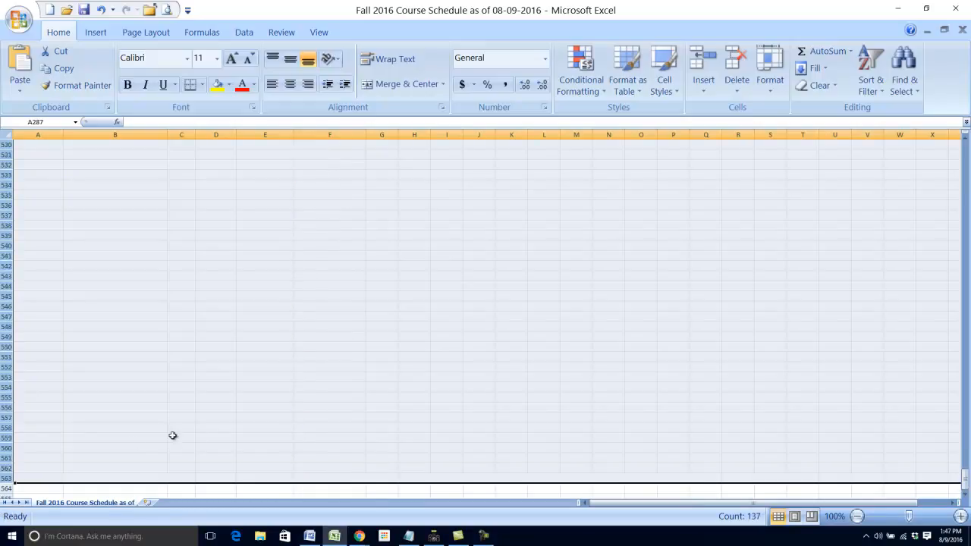
scroll(238, 410, "up", 1)
scroll(239, 410, "up", 5)
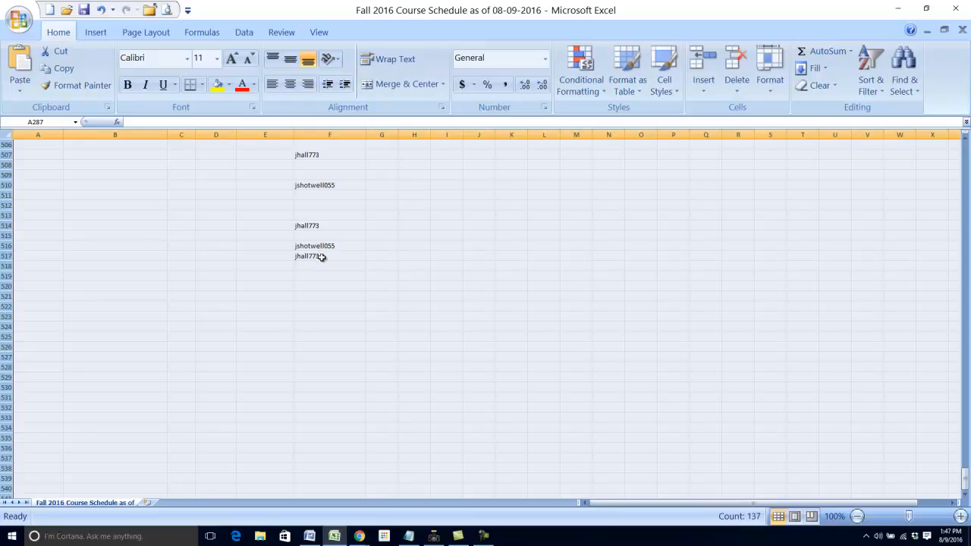
right_click(220, 233)
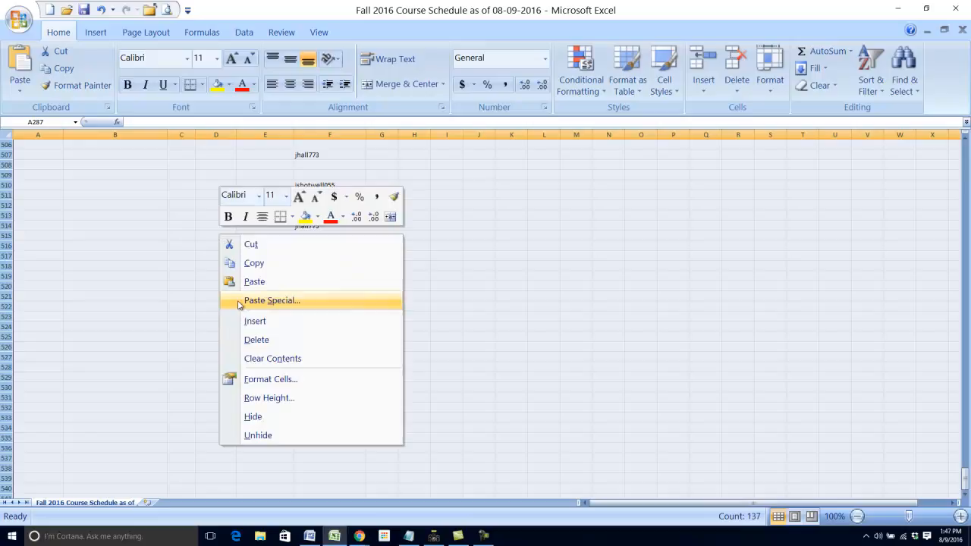
left_click(262, 340)
left_click(351, 297)
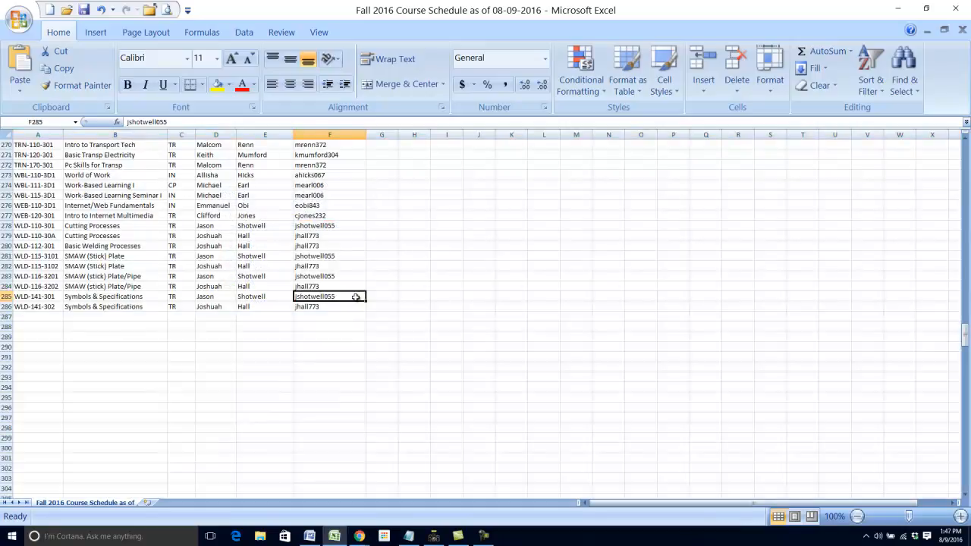
Step: Center the contents of the Method column
key("ctrl+Home")
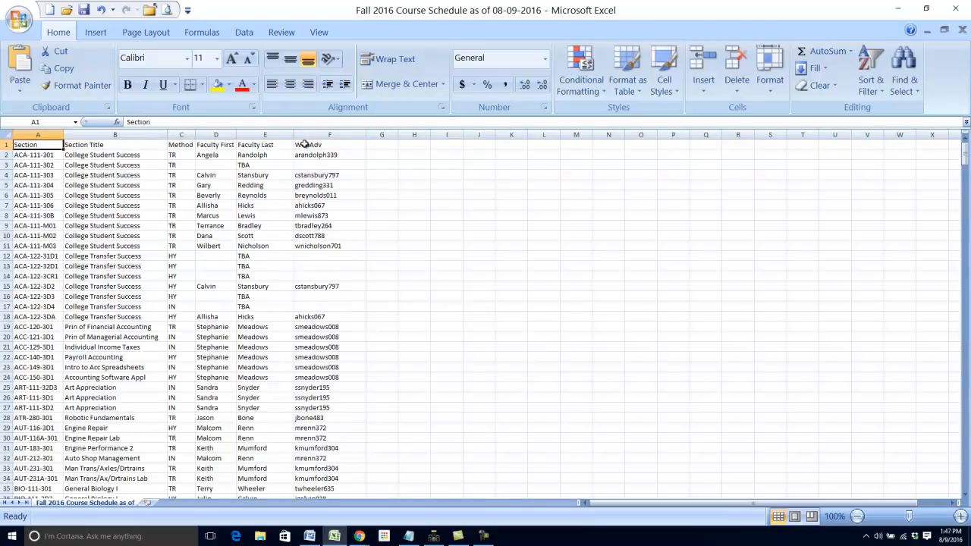
left_click(182, 135)
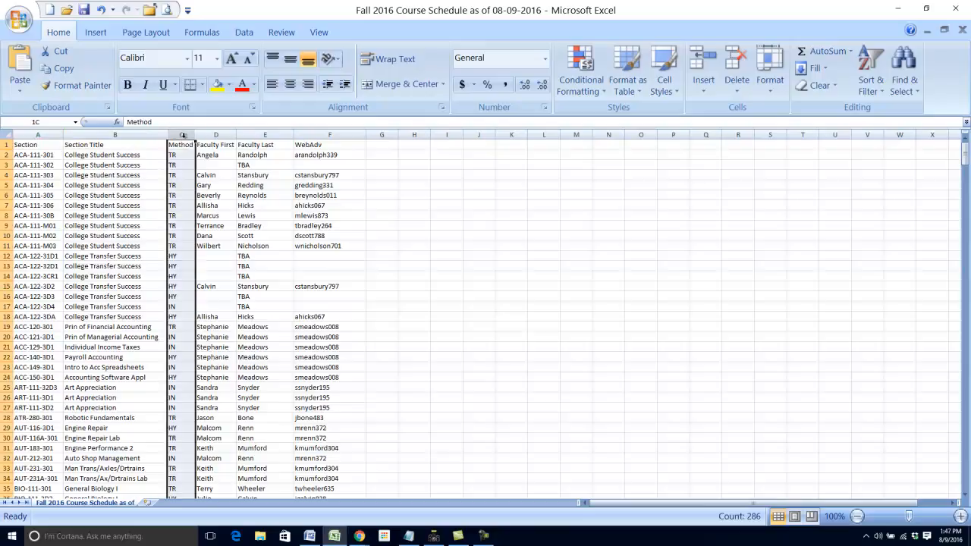
left_click(289, 83)
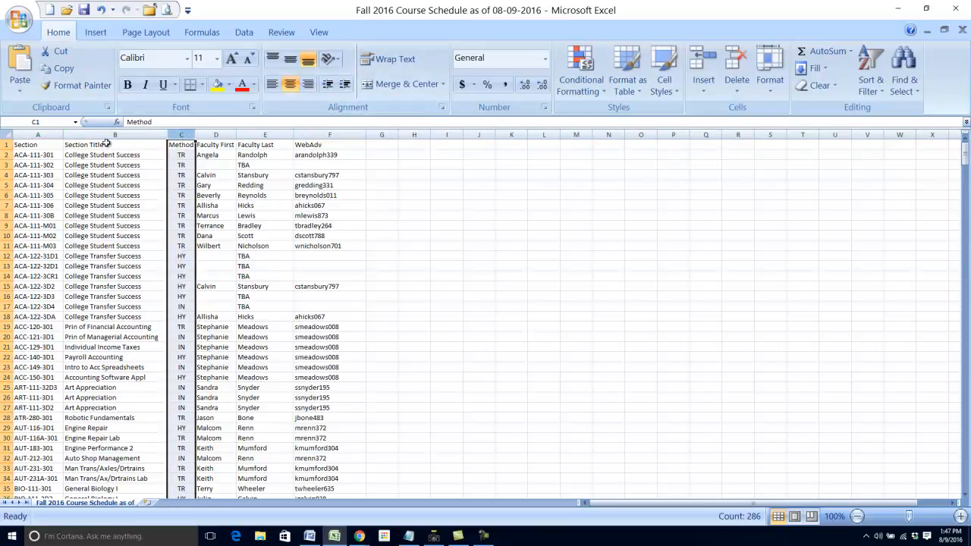
left_click(38, 144)
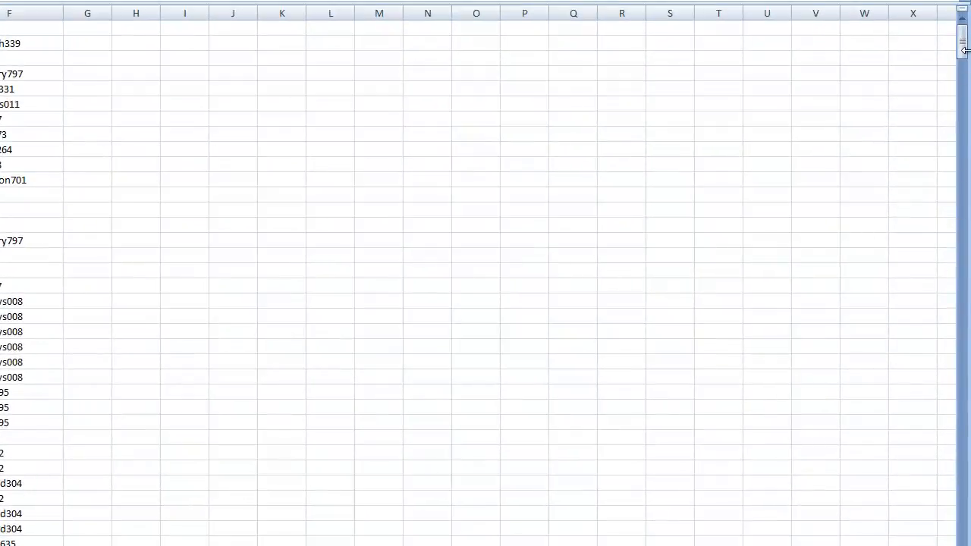
Step: Look through the schedule rows to check the sections, methods, faculty names and usernames, and whether anything remains below the last section
left_click_drag(965, 58, 872, 486)
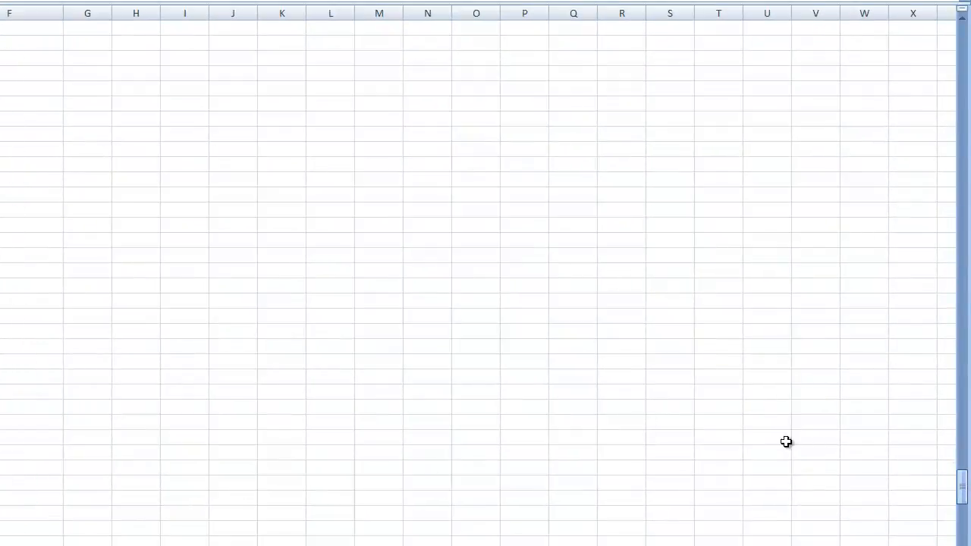
left_click(6, 423)
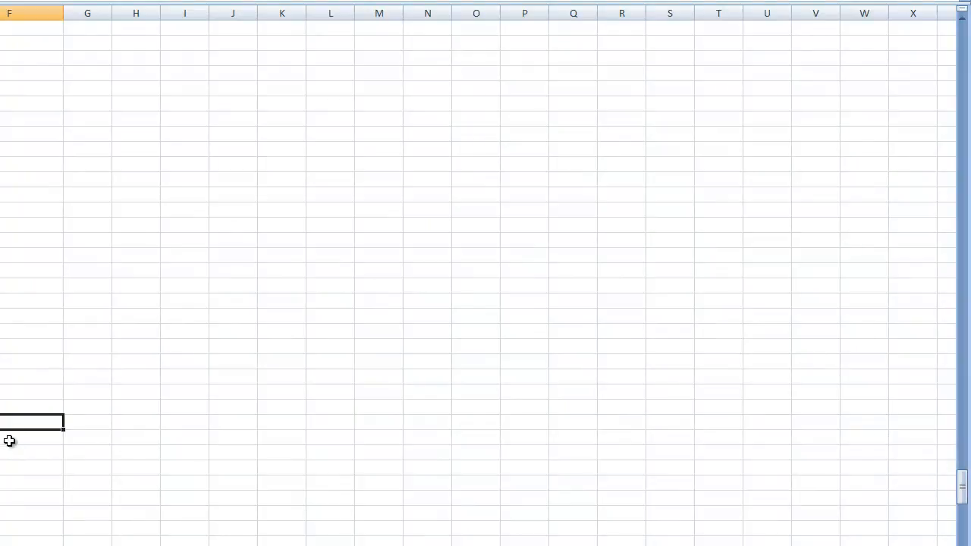
key("ctrl+Home")
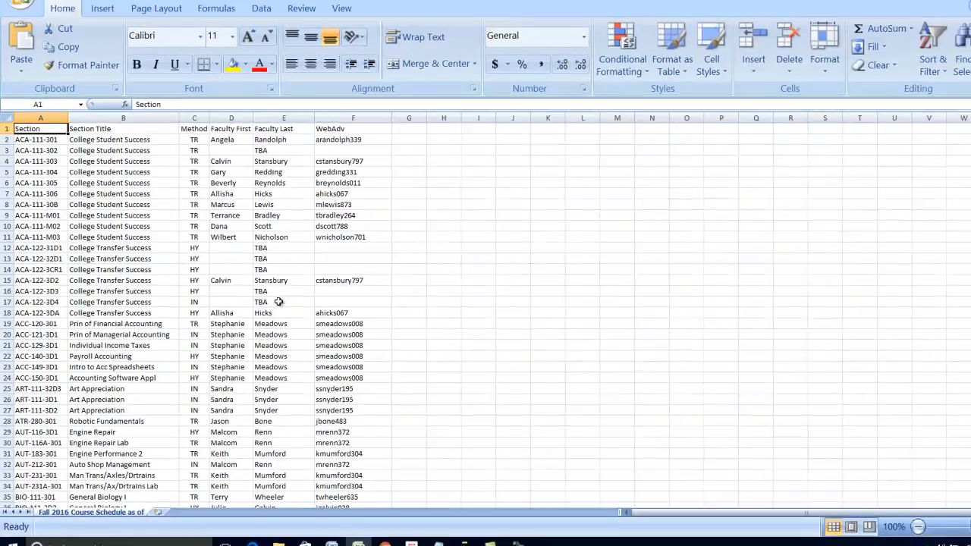
scroll(390, 274, "down", 5)
scroll(260, 306, "down", 8)
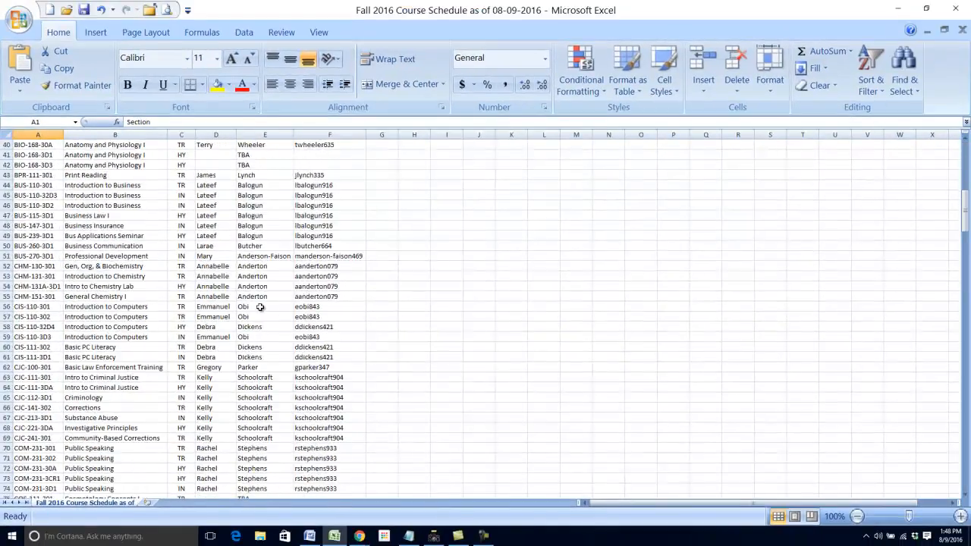
scroll(260, 306, "up", 13)
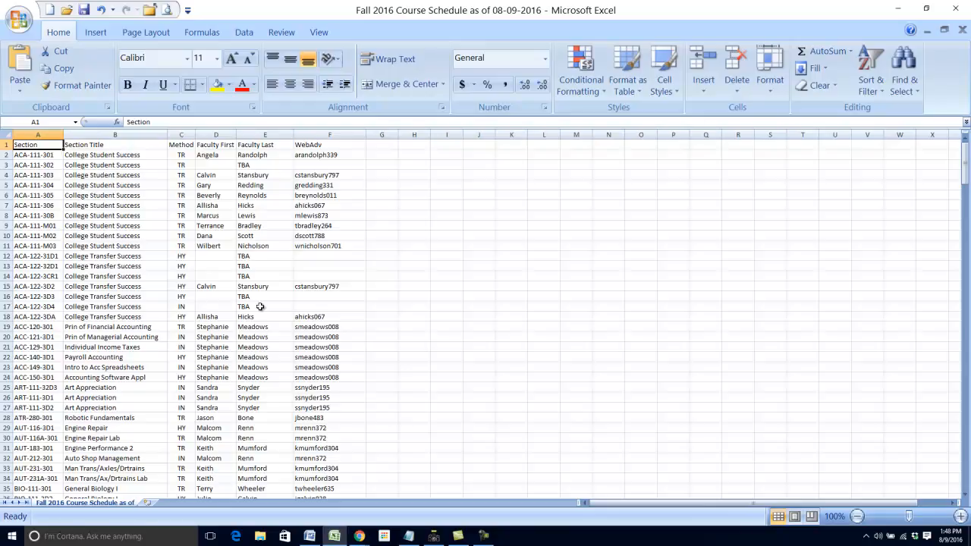
scroll(259, 305, "down", 13)
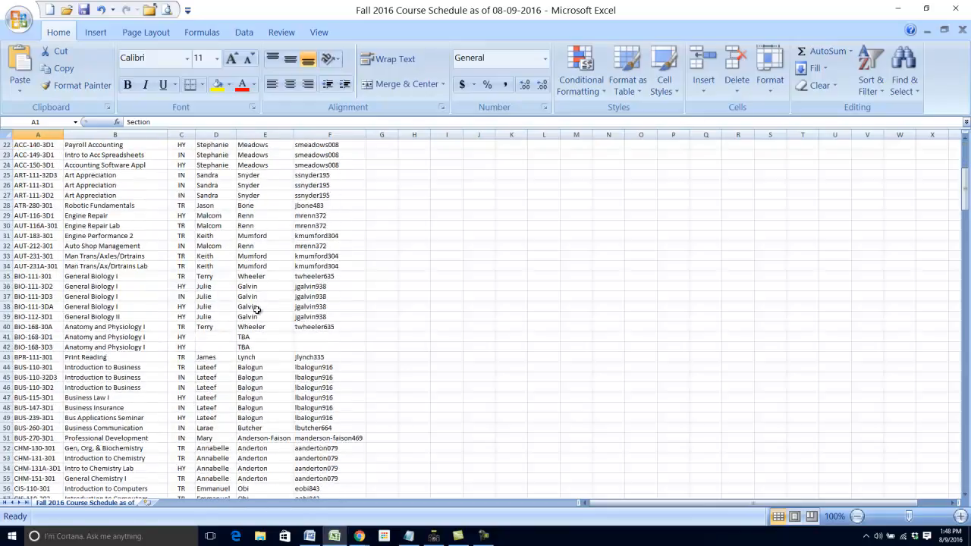
scroll(257, 309, "down", 6)
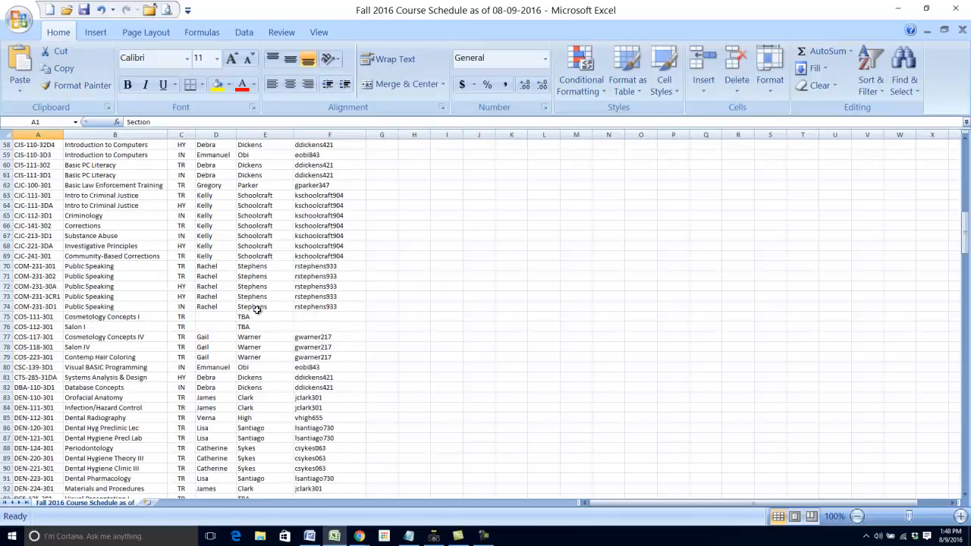
scroll(257, 310, "down", 15)
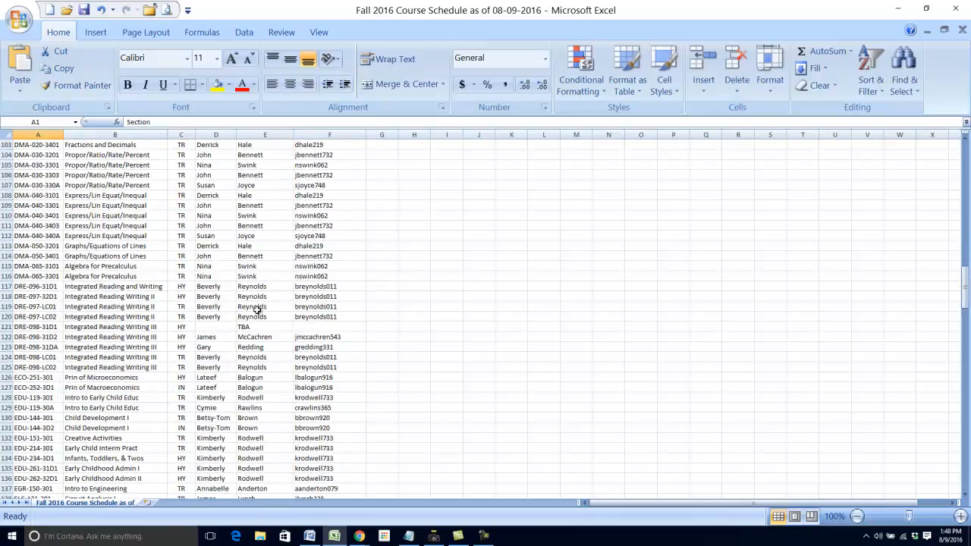
scroll(257, 310, "down", 6)
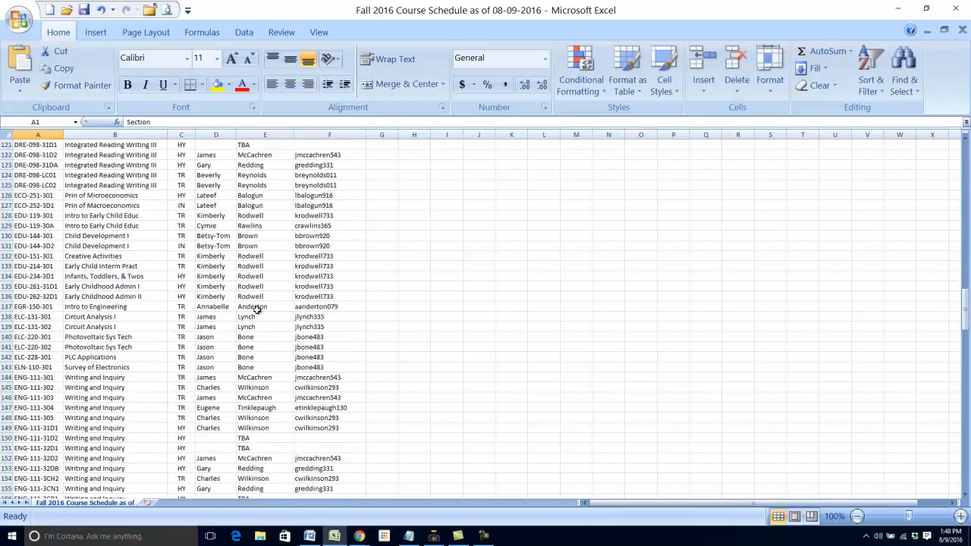
scroll(226, 347, "up", 13)
scroll(244, 325, "up", 20)
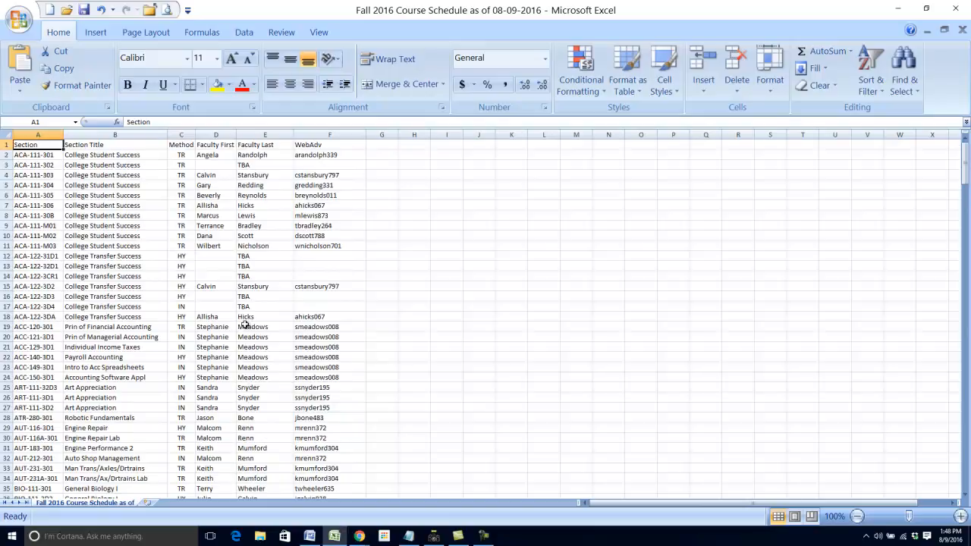
Step: Rename the WebAdv column header in cell F1 as "Username"
left_click(317, 145)
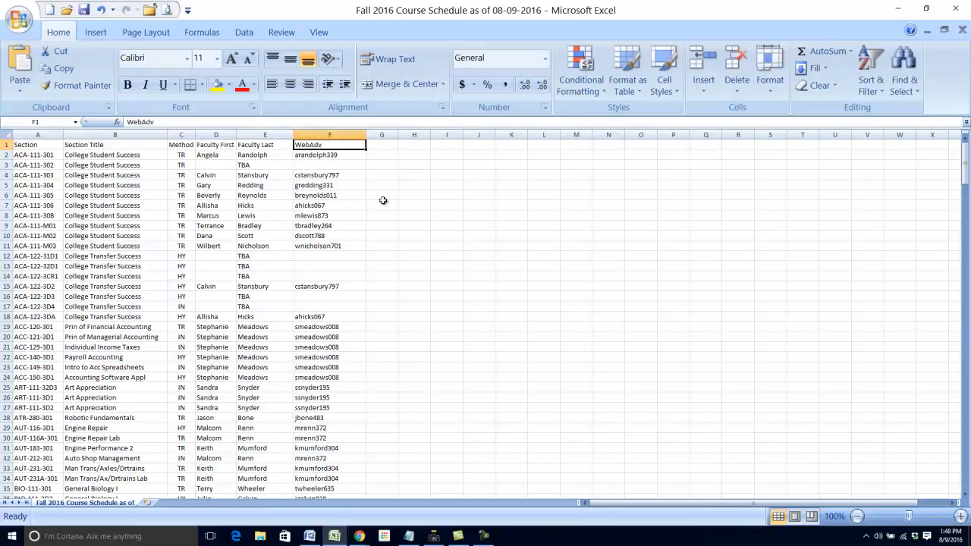
type("Username")
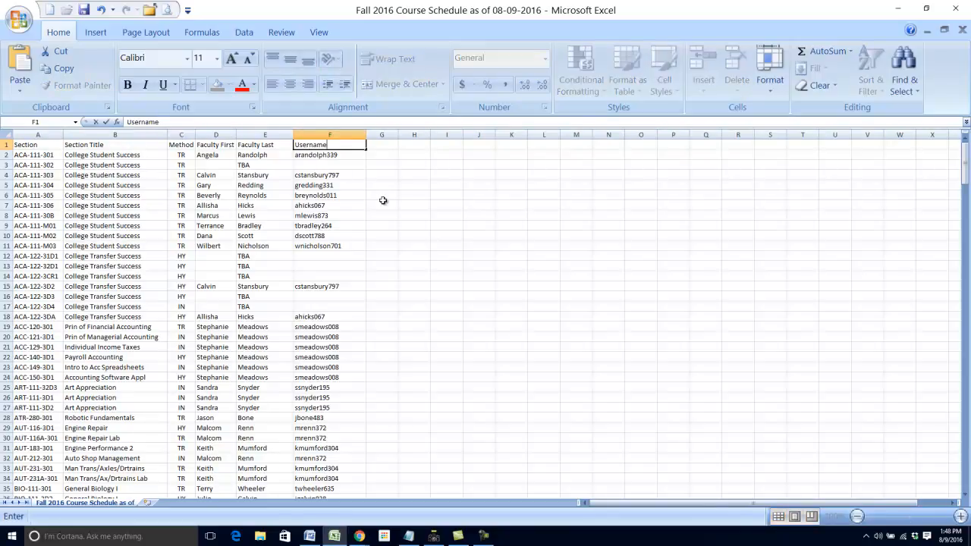
key("ctrl+Return")
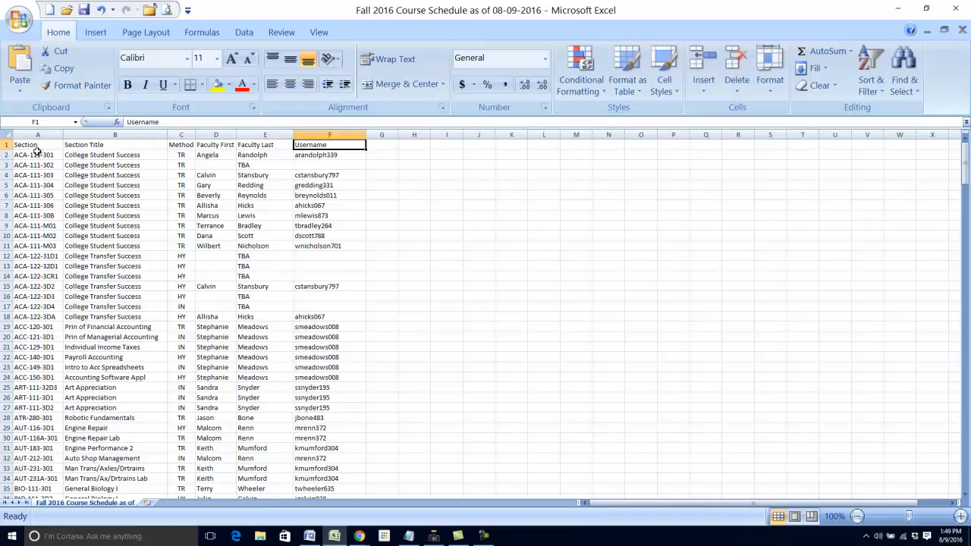
left_click(36, 154)
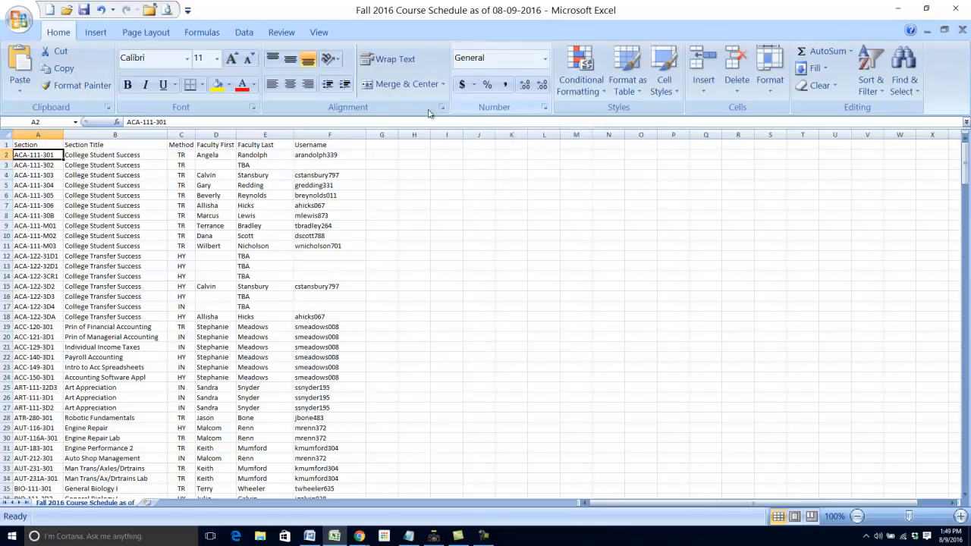
Step: Save a copy of the schedule in Documents as an Excel Workbook named "Bb Batch Course CREATE as of 08-09-2016"
left_click(5, 20)
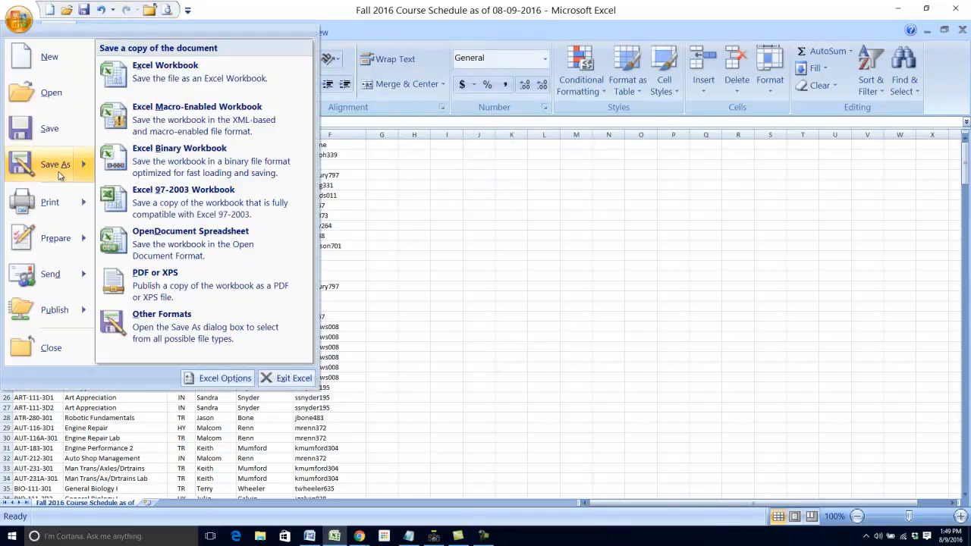
left_click(55, 164)
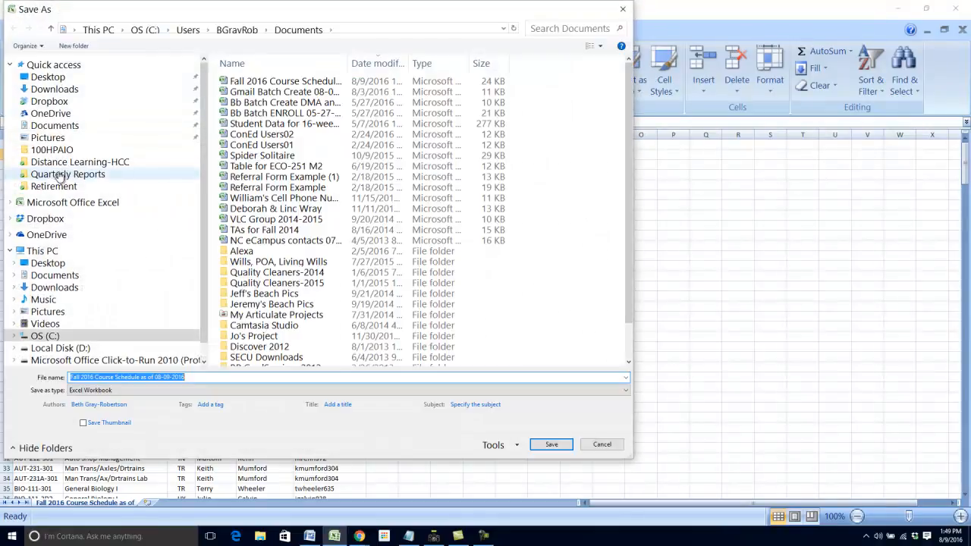
left_click(209, 377)
left_click_drag(210, 378, 42, 380)
type("Bb Batch C")
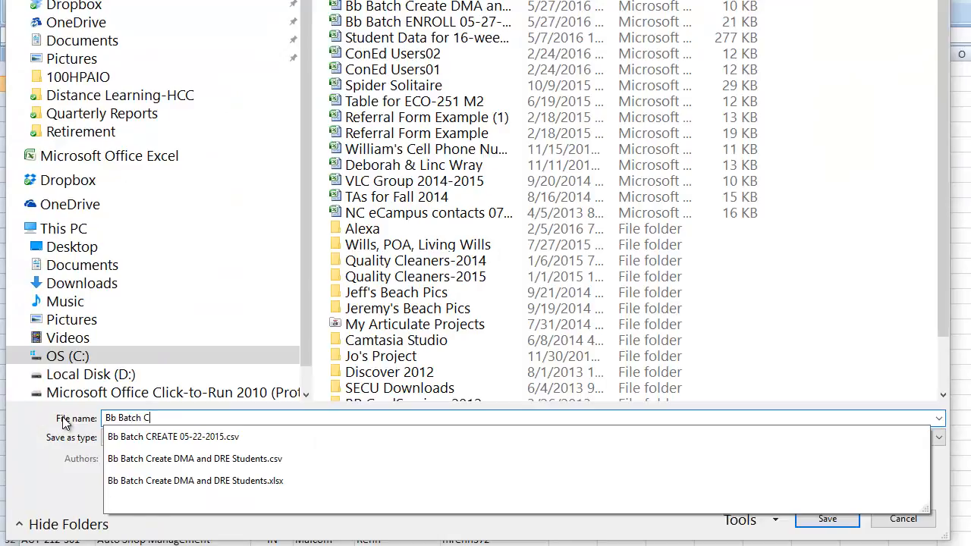
type("ourse CREATE")
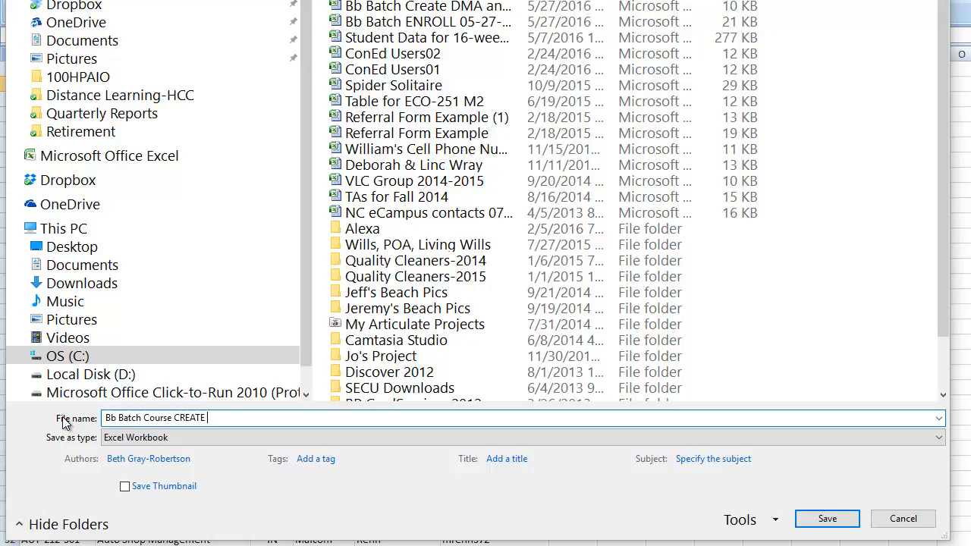
type("as of 08-09-2016")
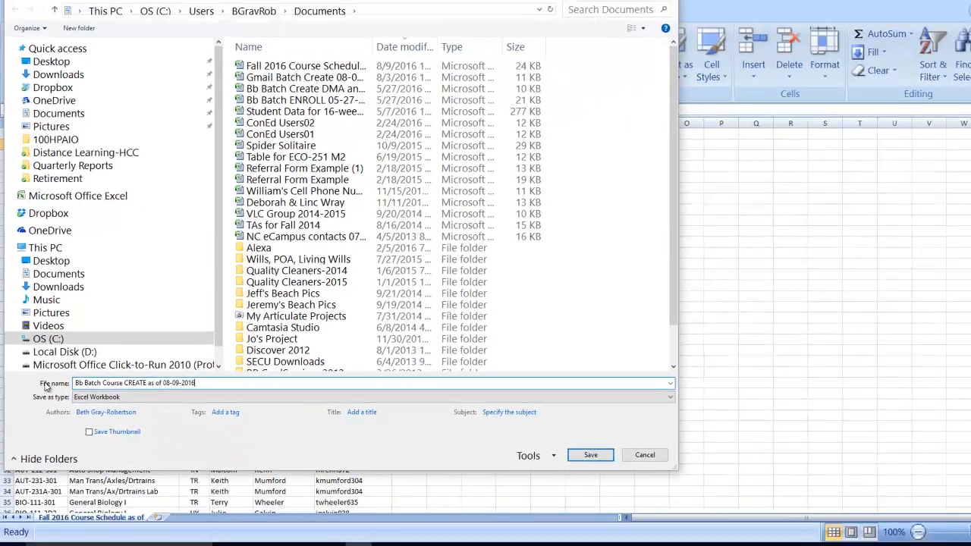
key("Return")
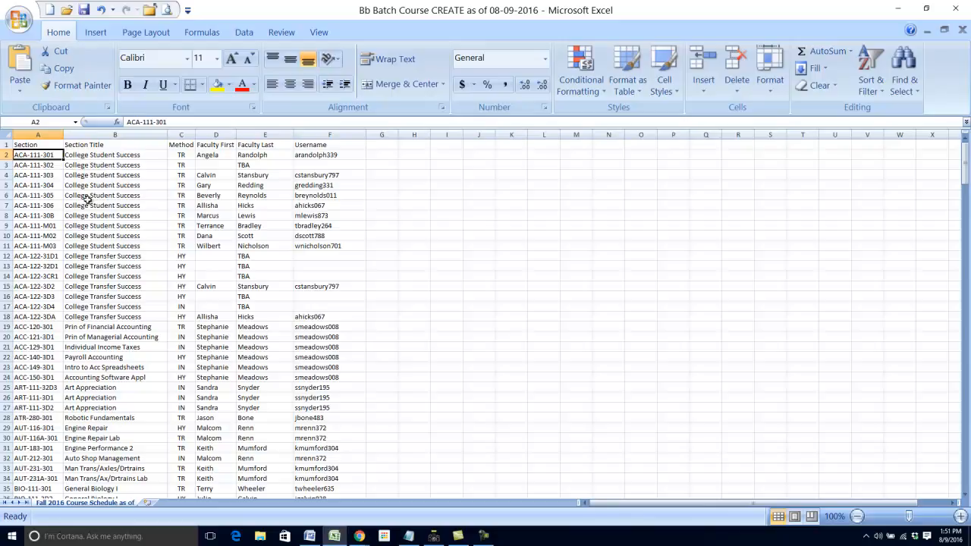
Step: Delete the Username column from the course-creation sheet
left_click(30, 136)
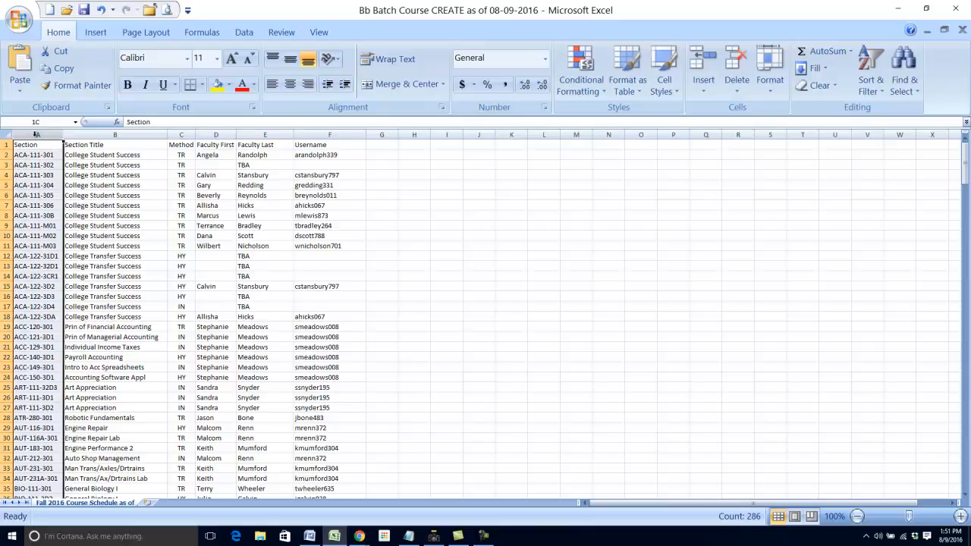
left_click(89, 144)
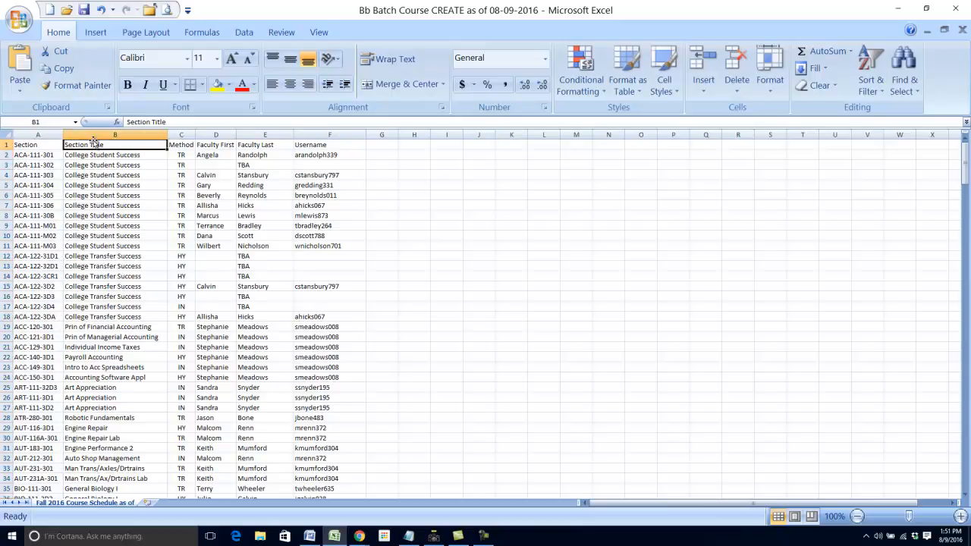
left_click(179, 134)
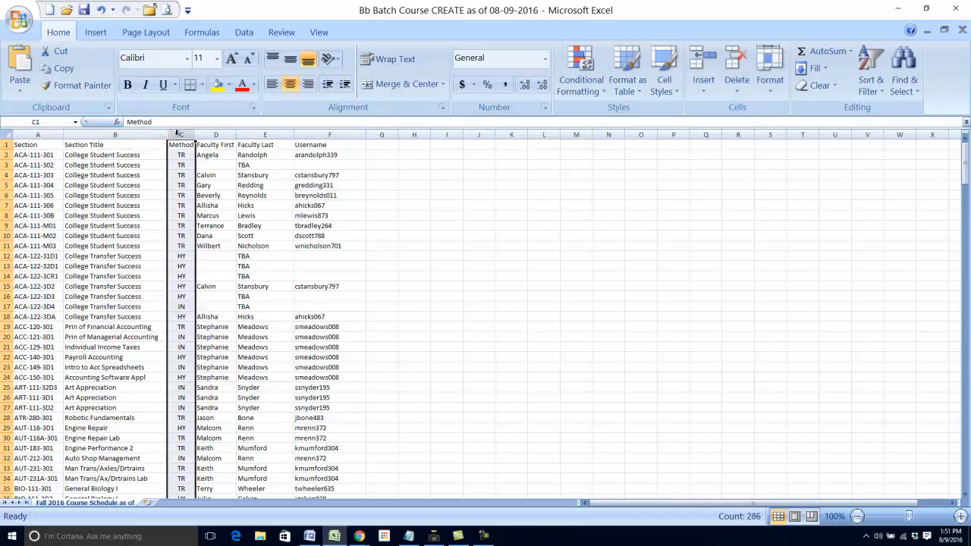
left_click(314, 134)
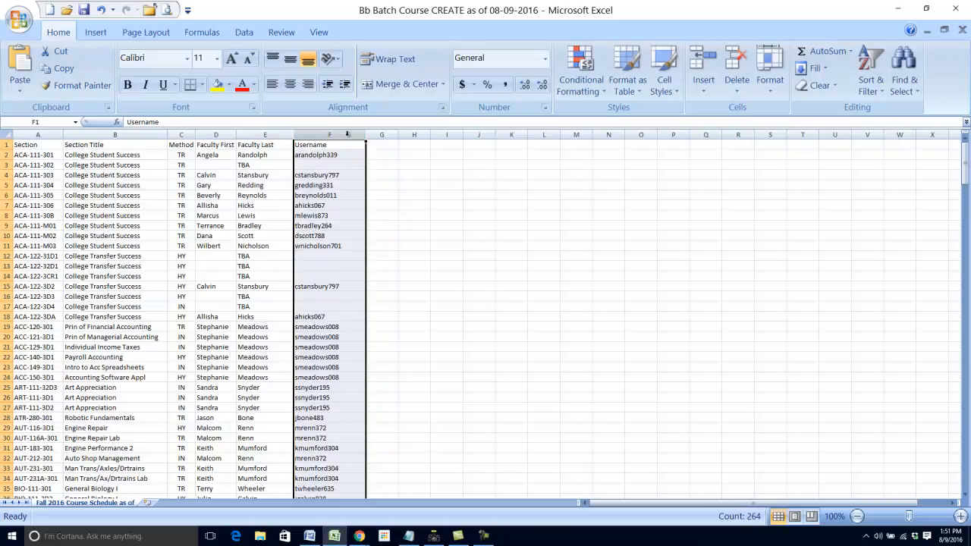
right_click(319, 167)
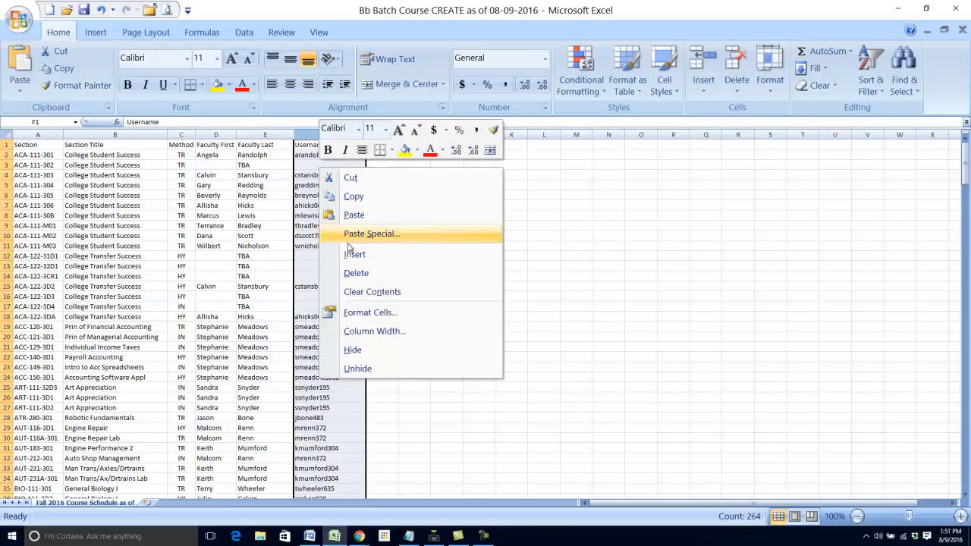
left_click(354, 274)
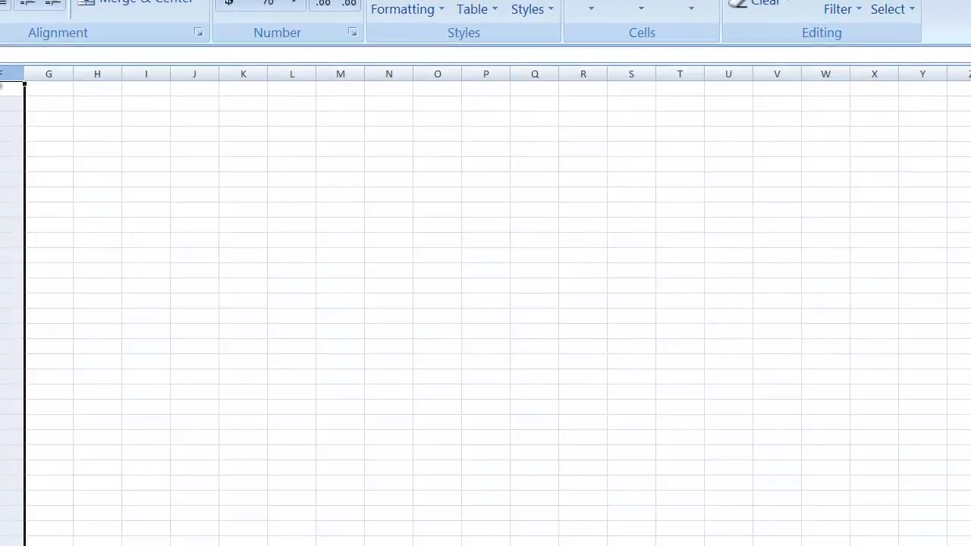
Step: Widen column G and enter the header "Year and Semester" in cell G1
left_click(42, 92)
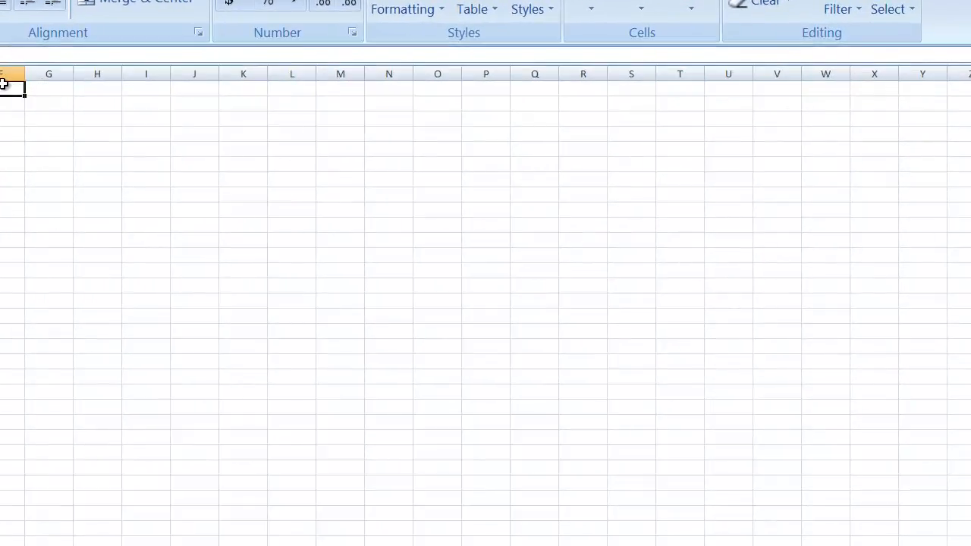
left_click(42, 90)
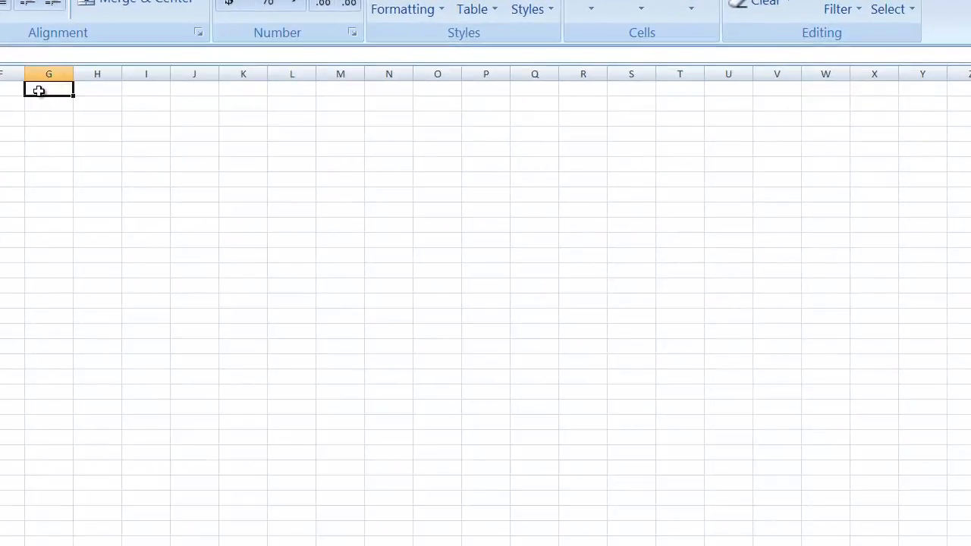
left_click_drag(73, 73, 159, 73)
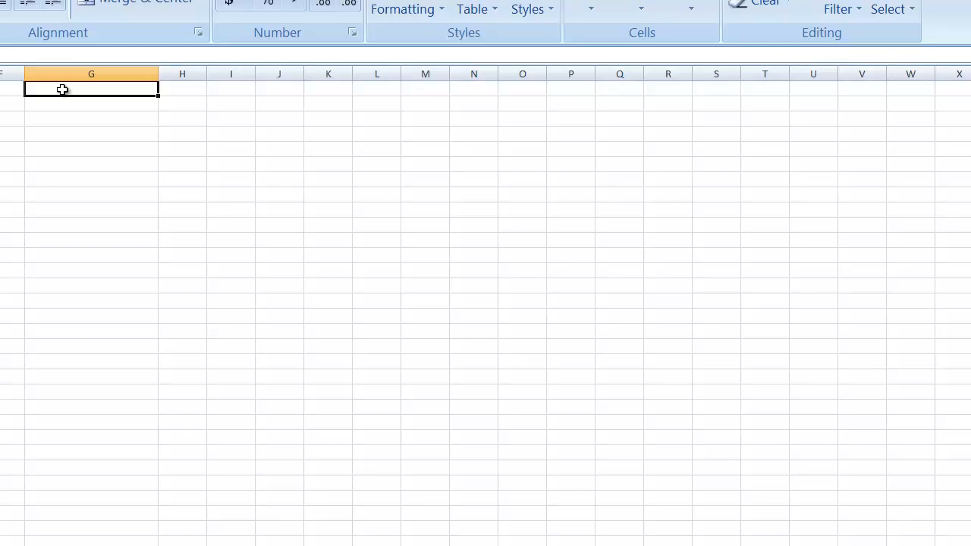
type("Year and")
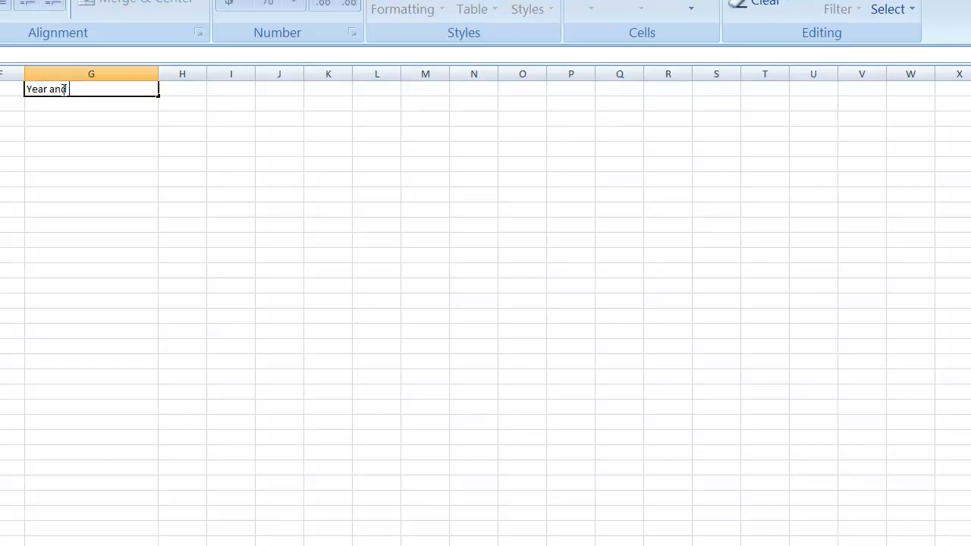
type(" Semester")
key("Return")
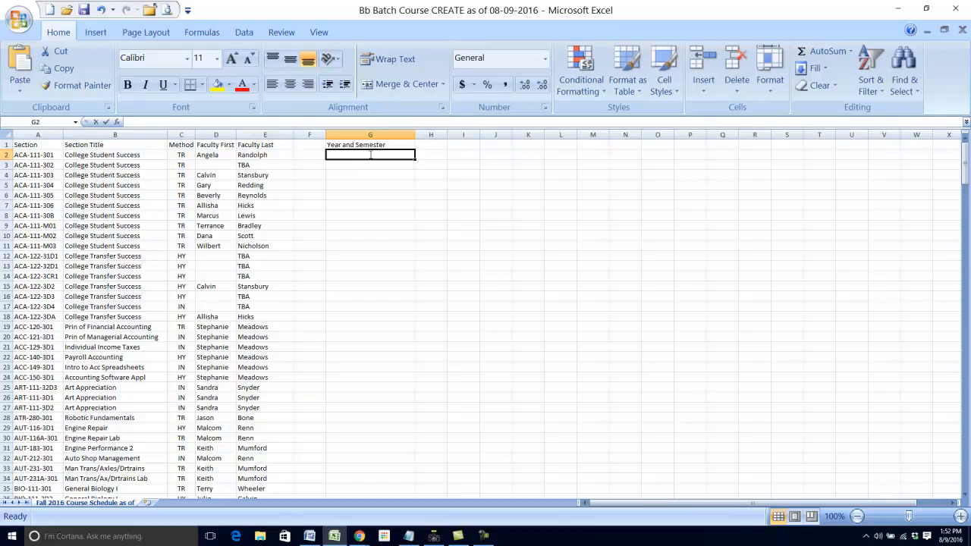
Step: Enter "2016-03-" in cell G2 and fit column G's width to its contents
type("2016-03-")
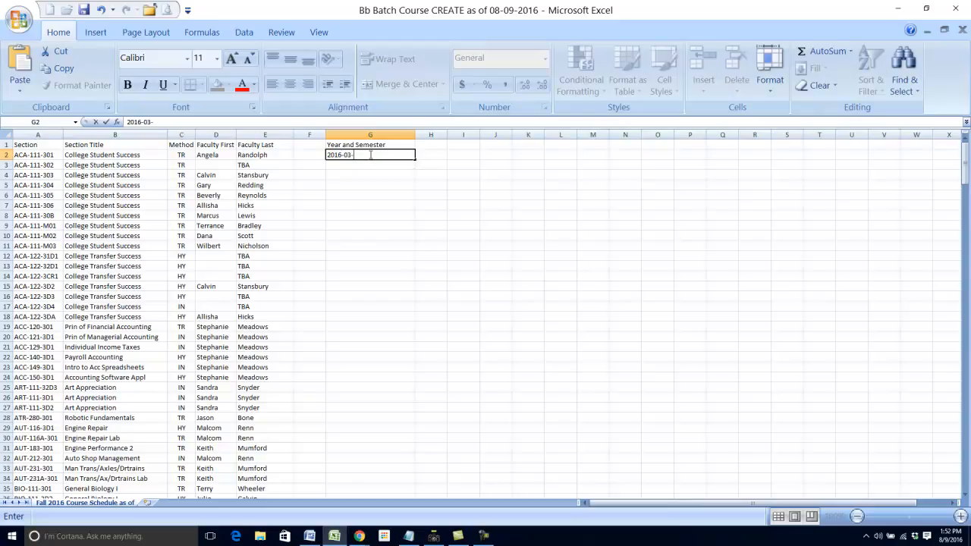
left_click(357, 239)
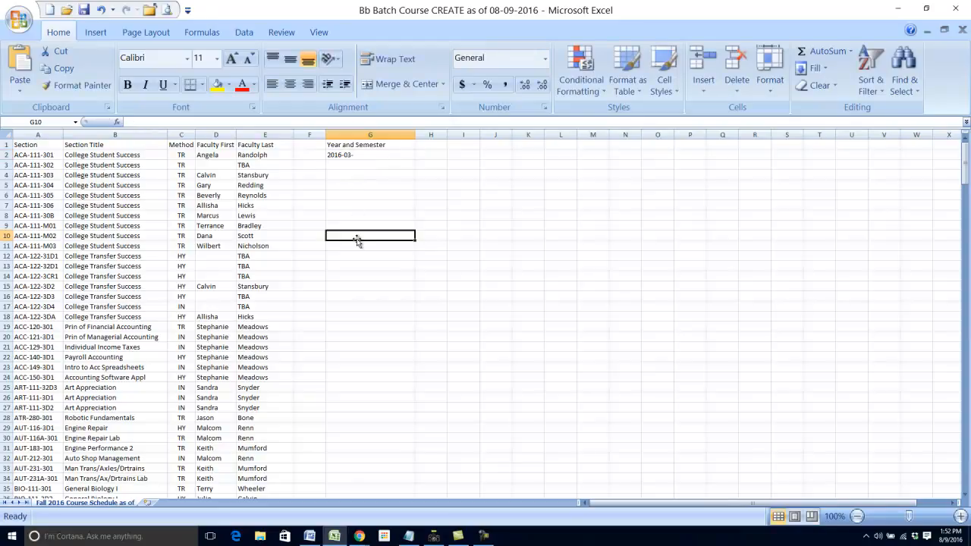
scroll(357, 239, "up", 2)
scroll(357, 239, "up", 2)
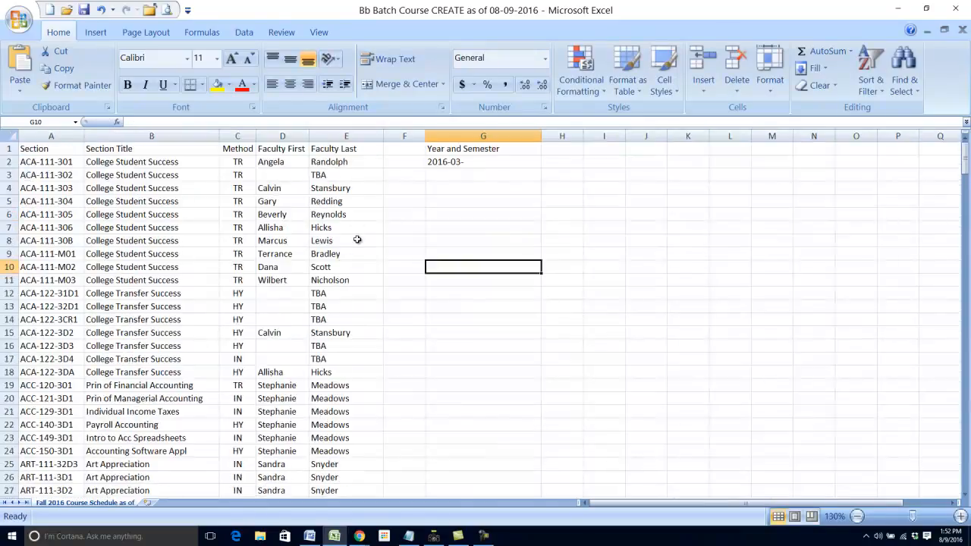
scroll(417, 243, "up", 1)
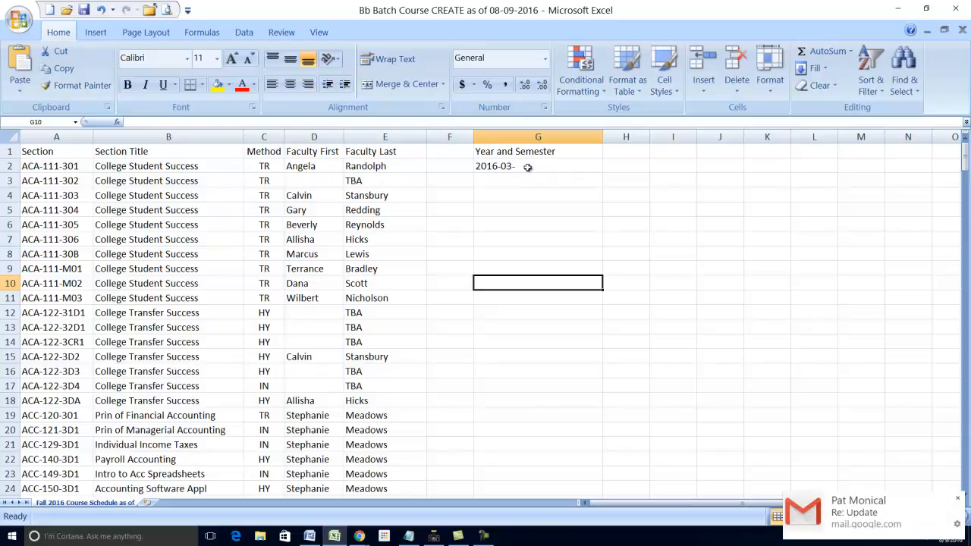
left_click(958, 504)
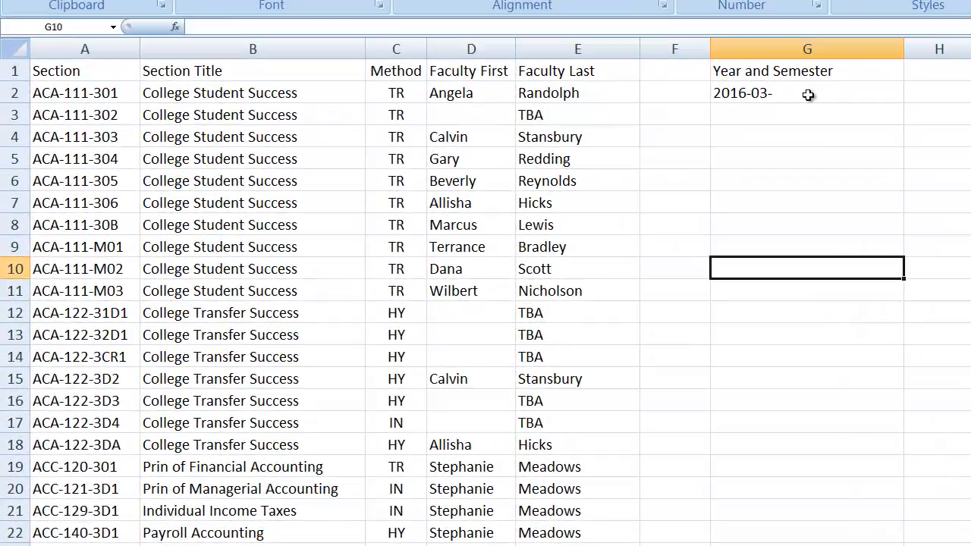
left_click(539, 171)
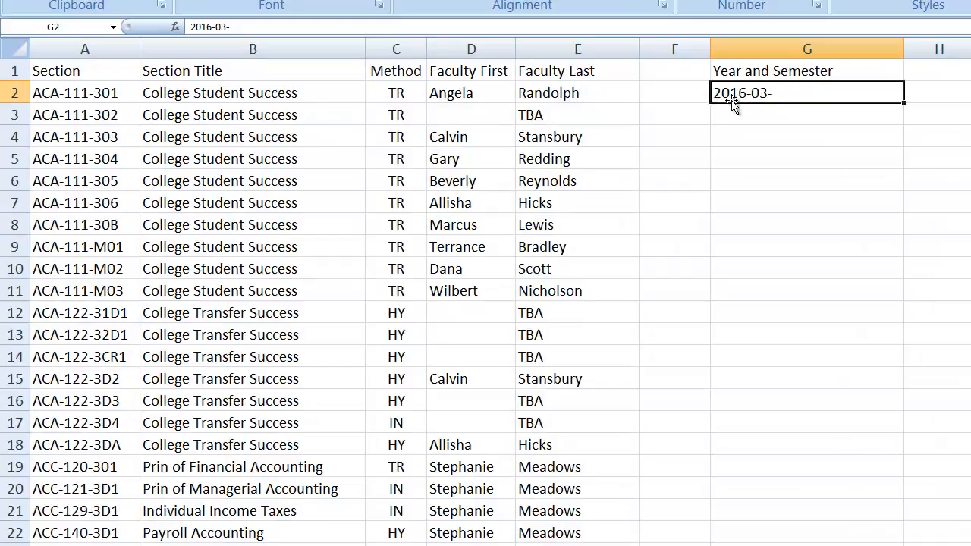
double_click(904, 49)
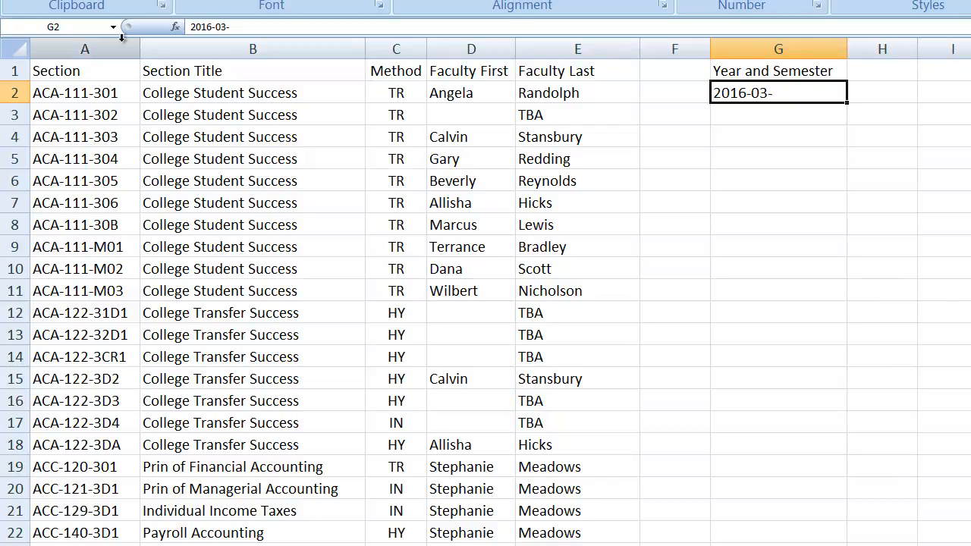
Step: Copy the entire Section column A into column H
left_click(77, 47)
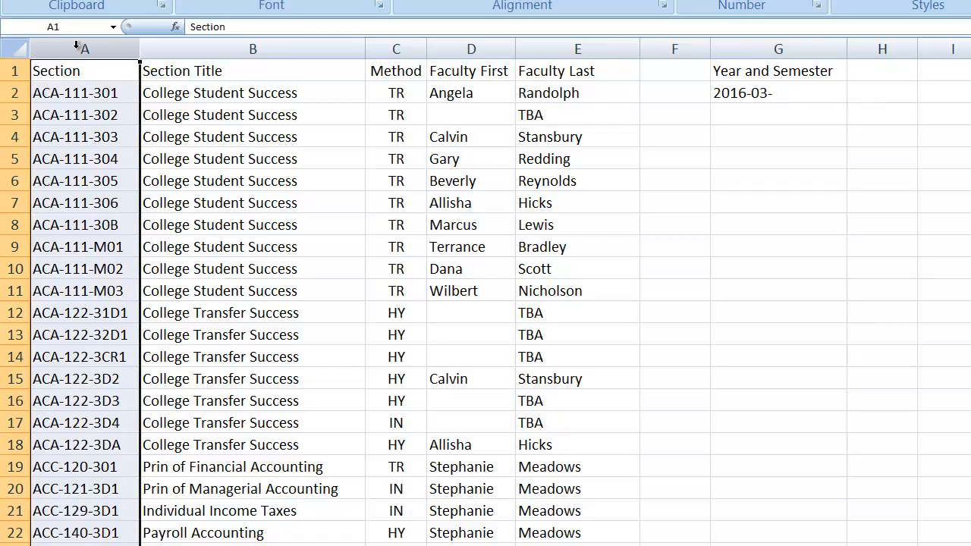
key("ctrl+c")
left_click(880, 67)
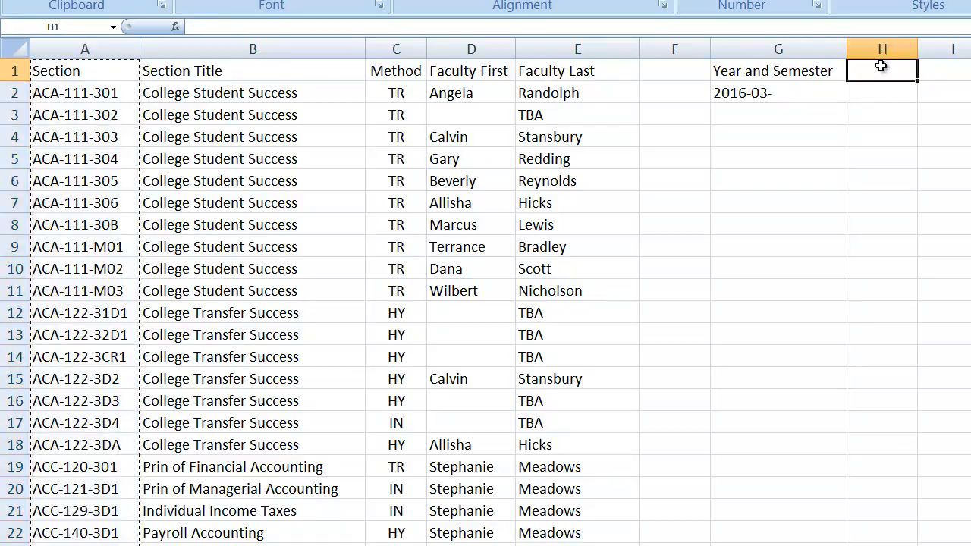
key("ctrl+v")
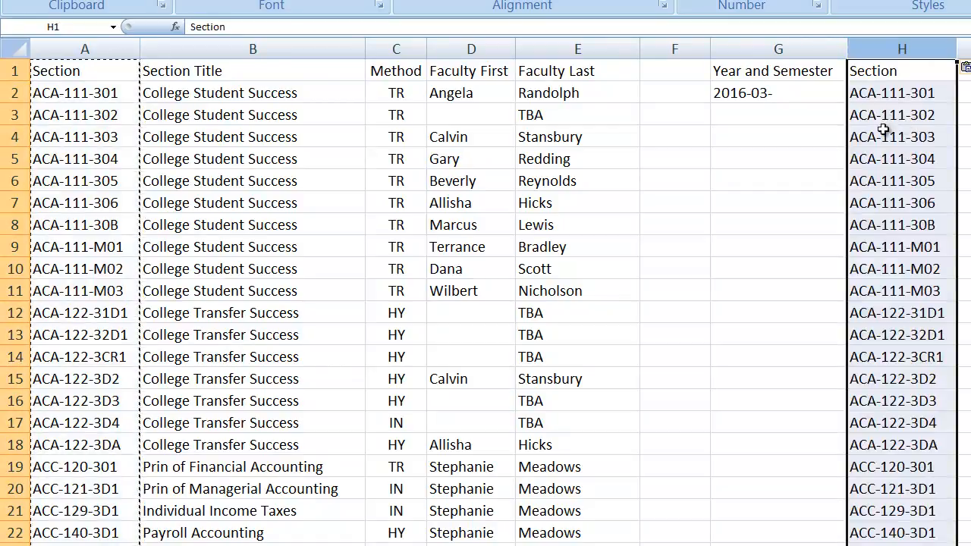
Step: Copy the year and semester value from G2 down through cells G3 to G286
left_click(743, 93)
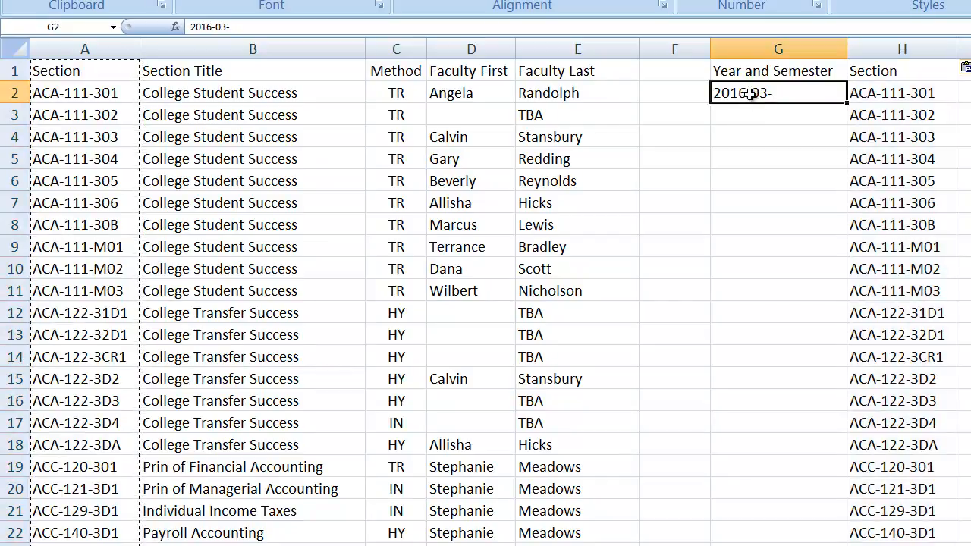
key("ctrl+c")
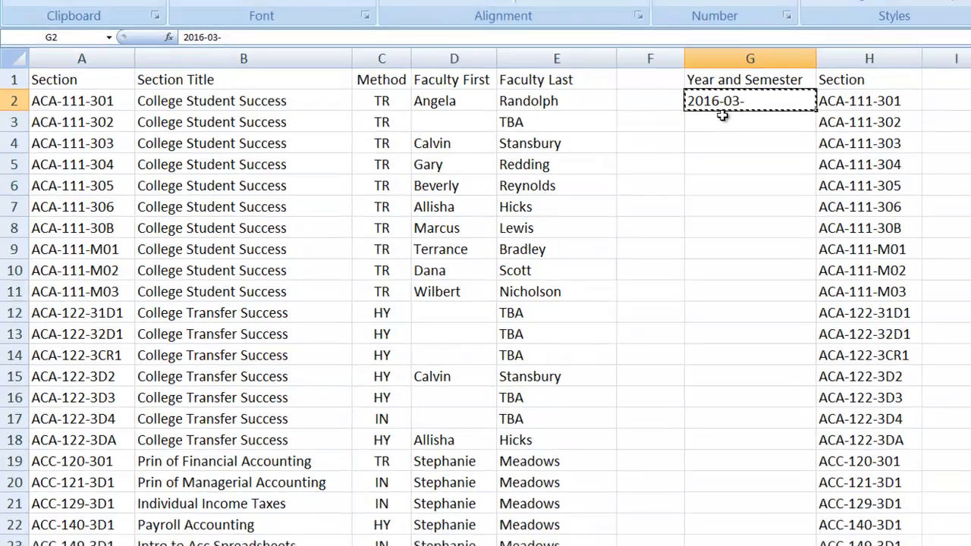
left_click(545, 168)
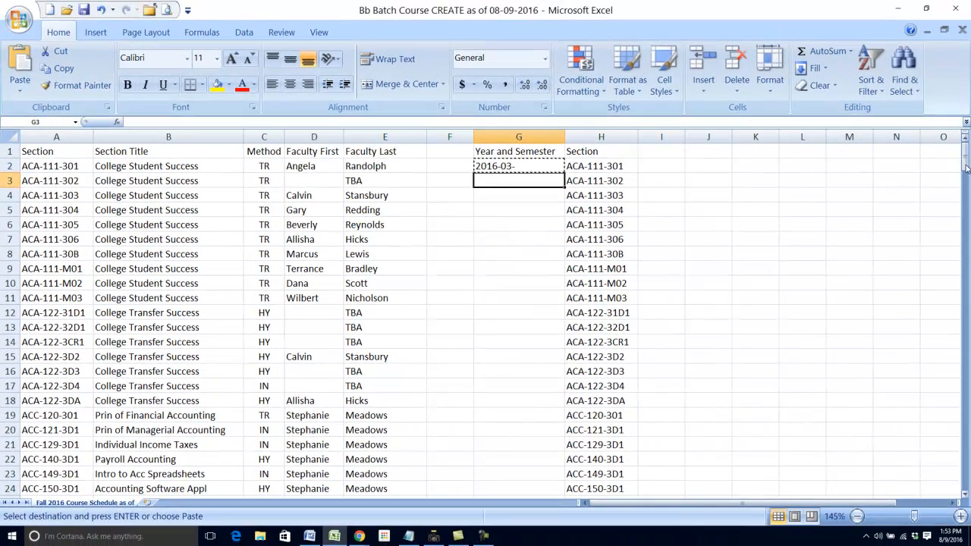
left_click_drag(966, 158, 858, 497)
left_click(514, 490, "shift")
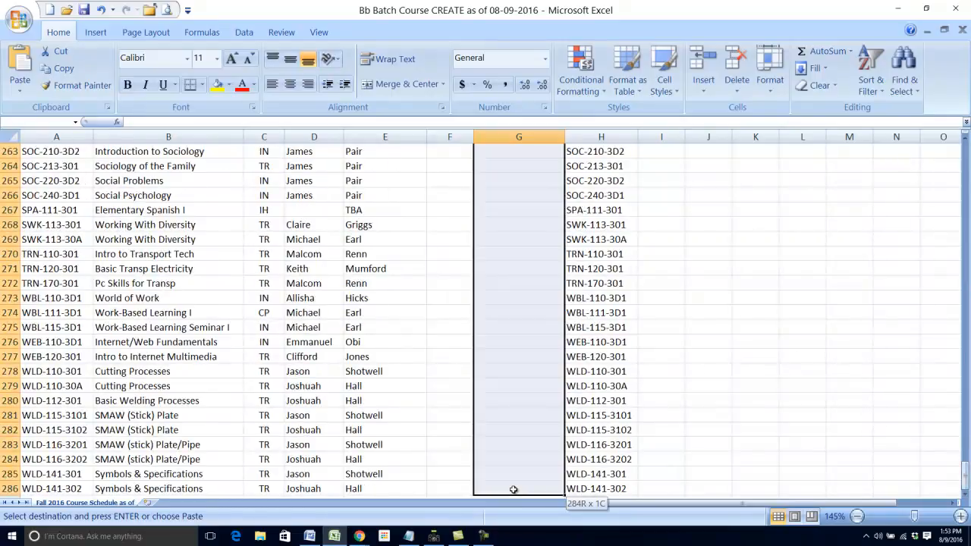
key("ctrl+v")
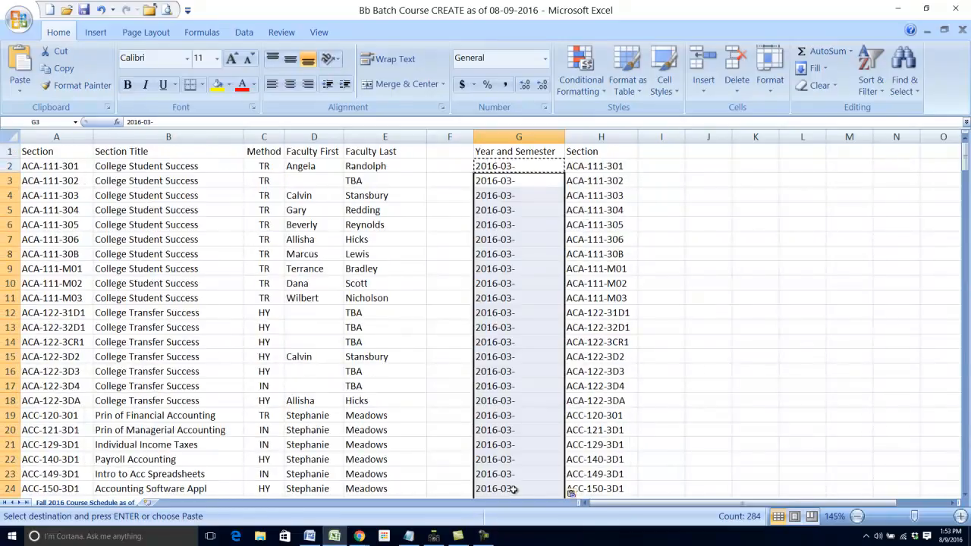
left_click(522, 255)
scroll(506, 368, "down", 20)
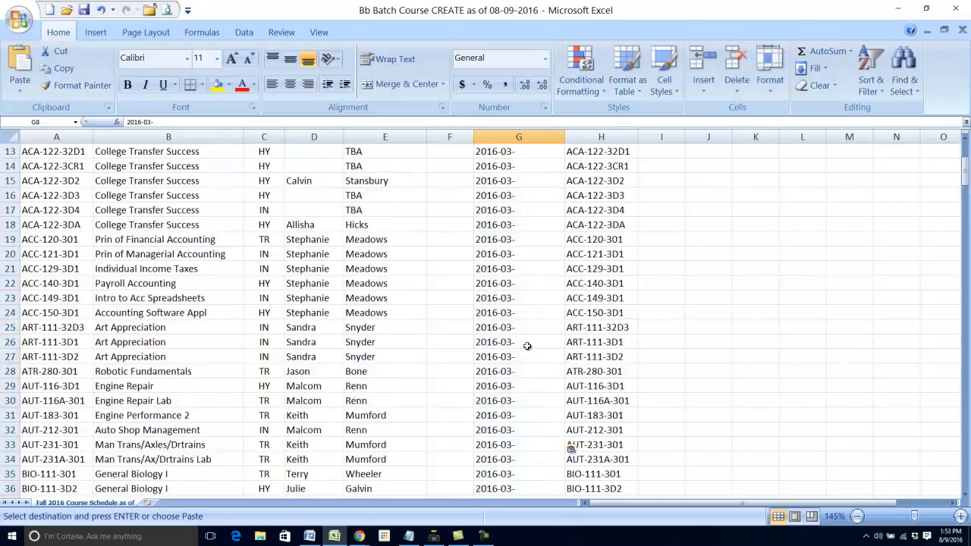
scroll(535, 323, "up", 20)
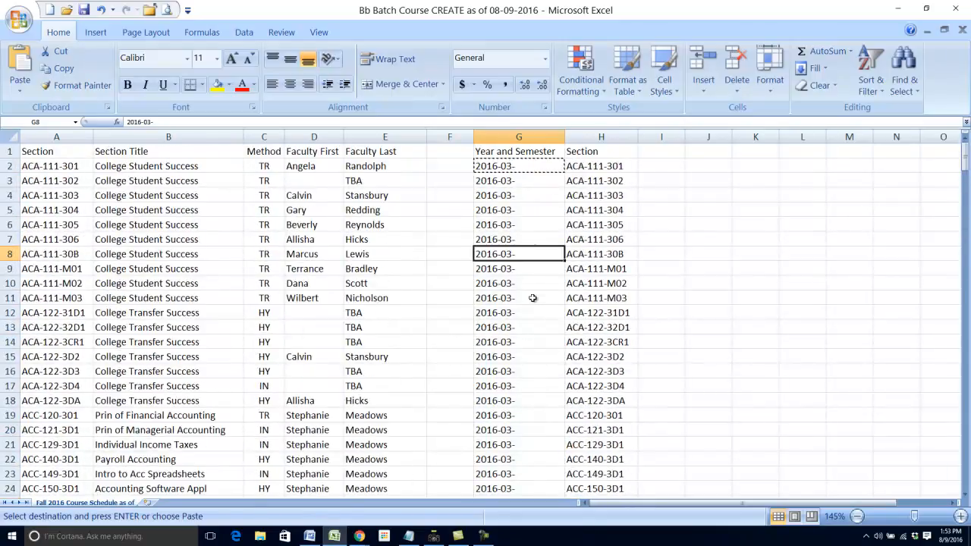
Step: Widen column I and enter the header "Course ID" in cell I1
left_click(665, 152)
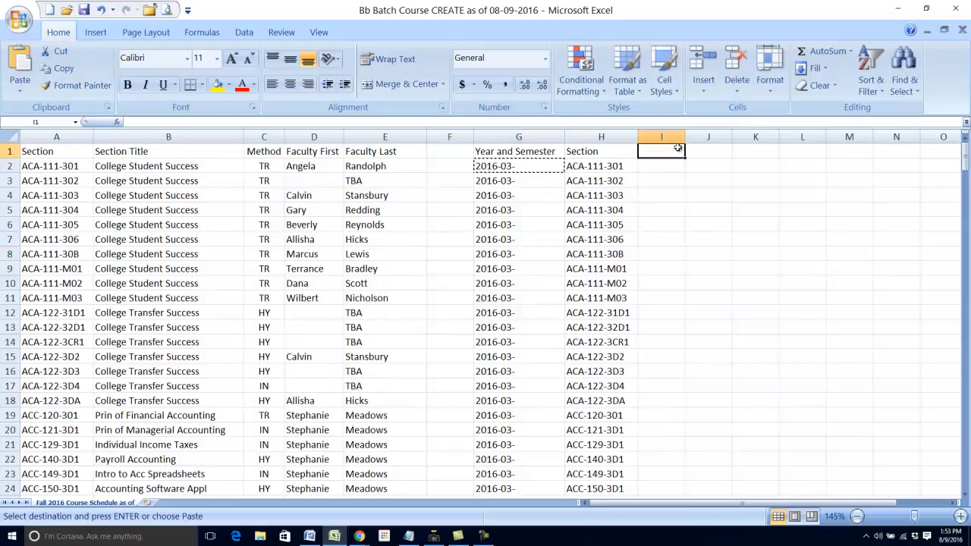
left_click_drag(685, 139, 774, 139)
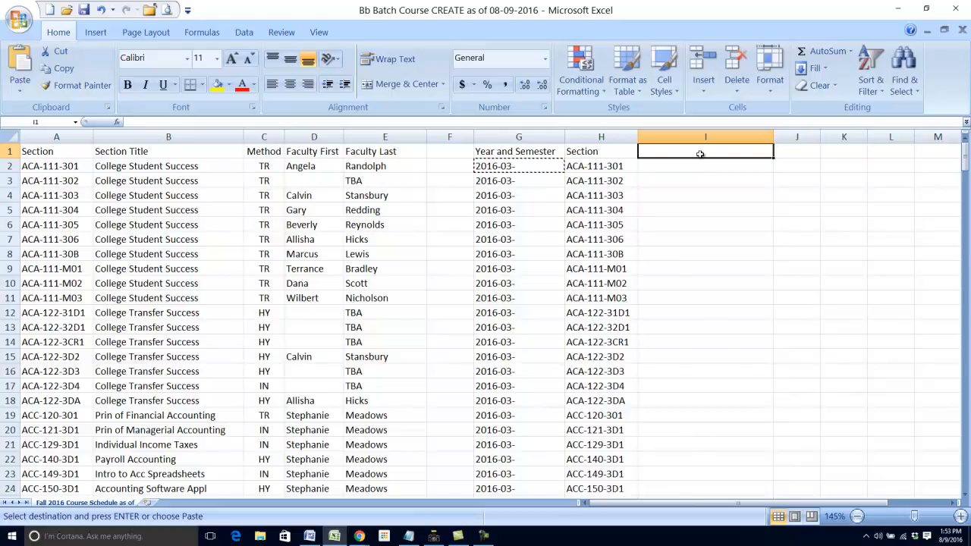
type("Course ID")
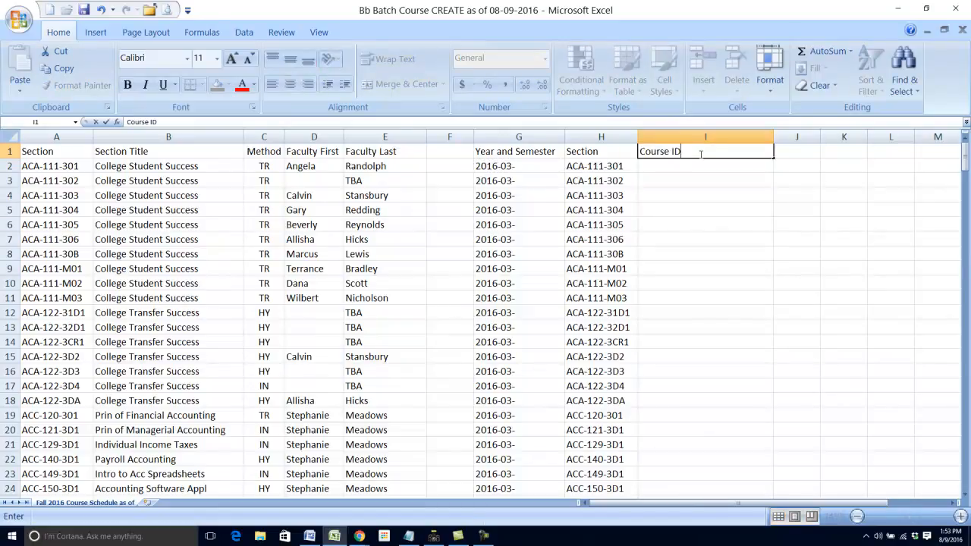
key("Return")
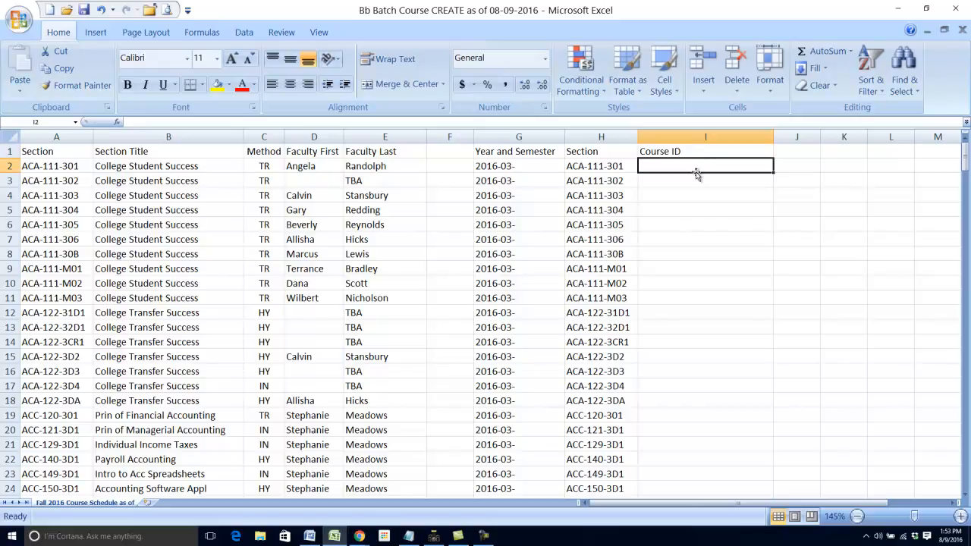
Step: Enter the formula =G2&H2 in cell I2 to join the year and semester with the section
type("=")
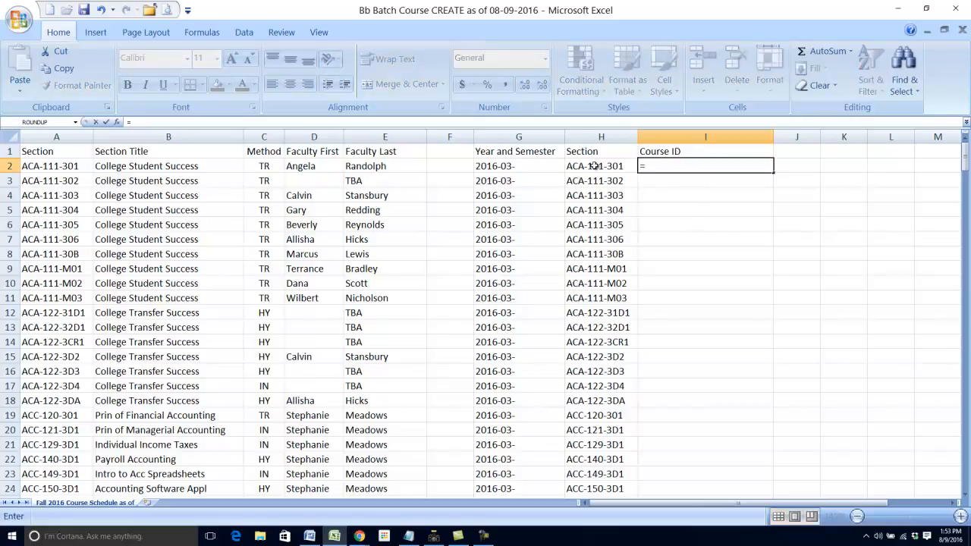
left_click(521, 168)
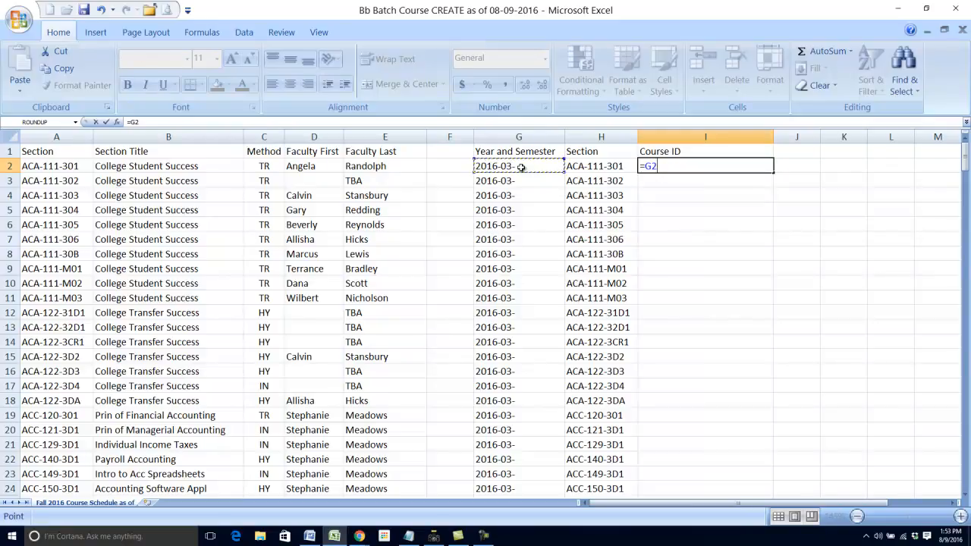
type("&")
left_click(591, 167)
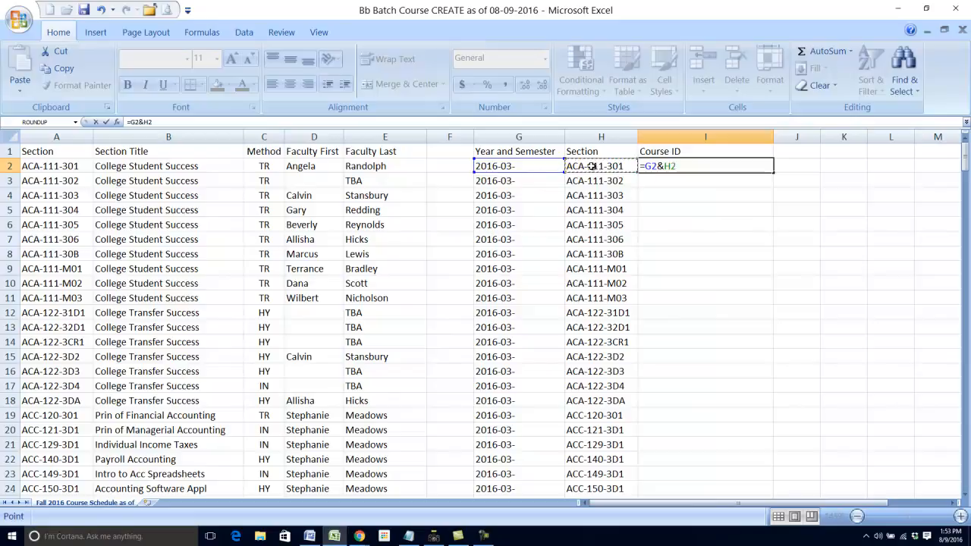
key("Return")
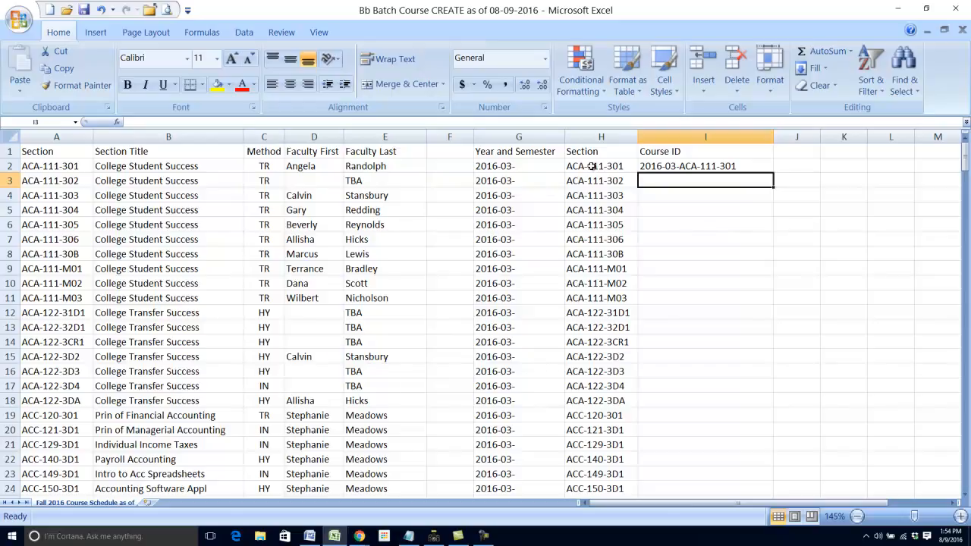
Step: Fill the Course ID formula from I2 down to I12 as a trial and clear cells I3 to I12
left_click(668, 167)
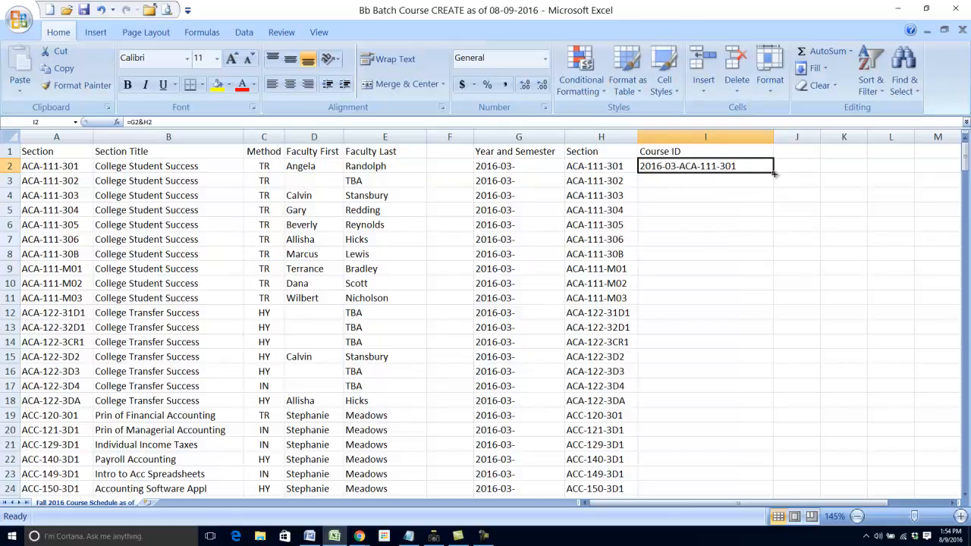
left_click_drag(773, 173, 772, 243)
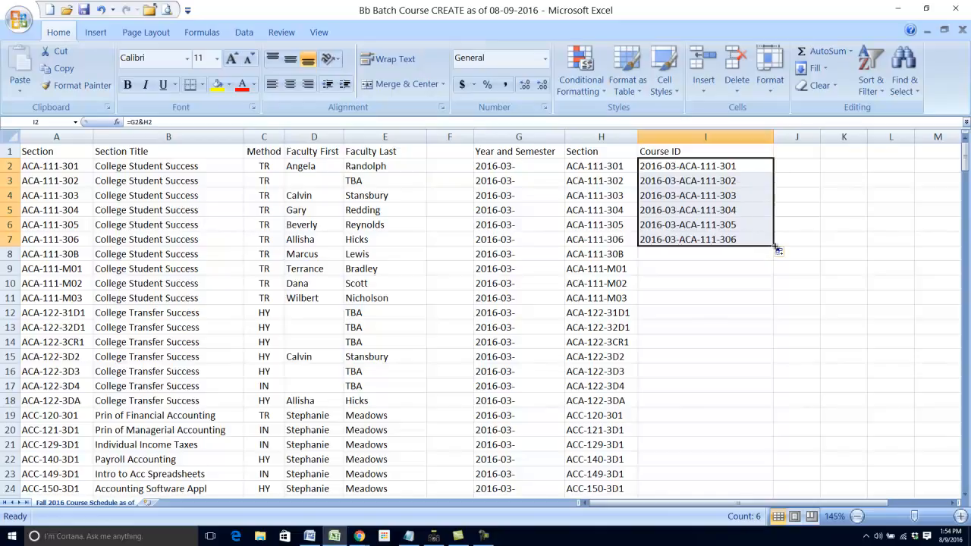
left_click_drag(775, 245, 769, 325)
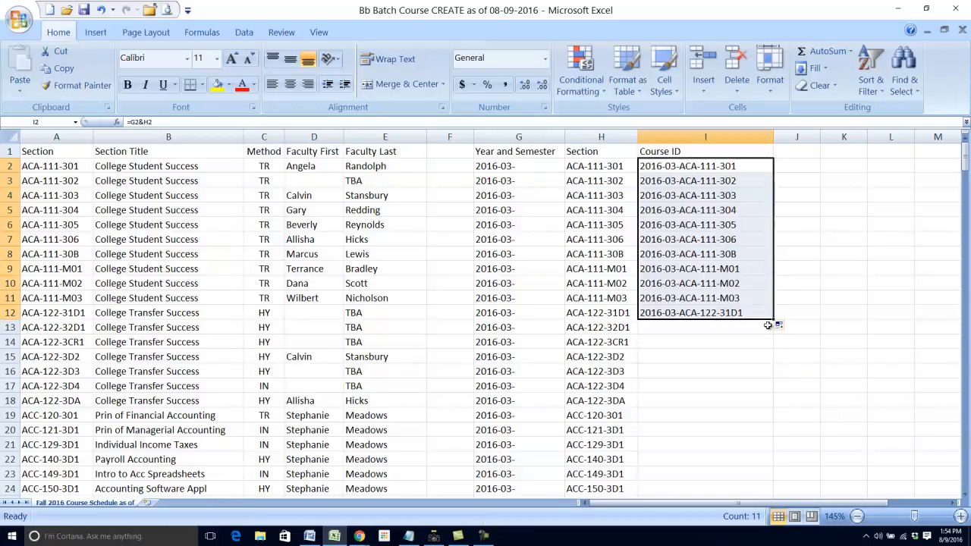
scroll(746, 394, "down", 1)
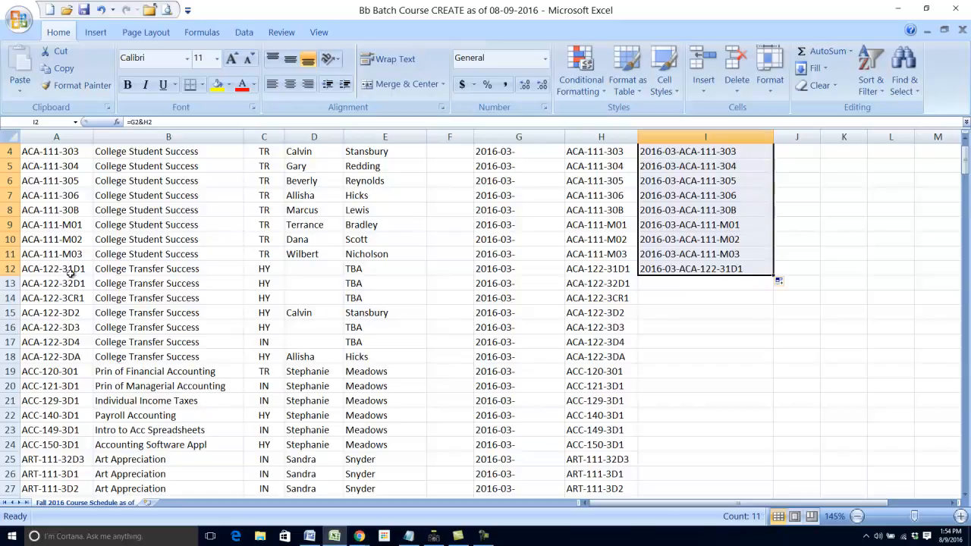
scroll(779, 282, "down", 3)
scroll(780, 254, "up", 1)
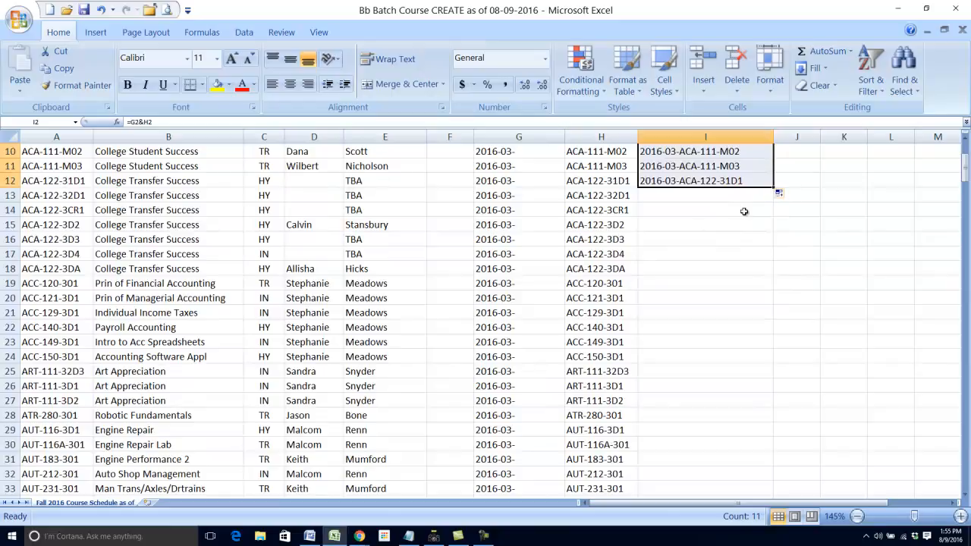
scroll(743, 235, "up", 3)
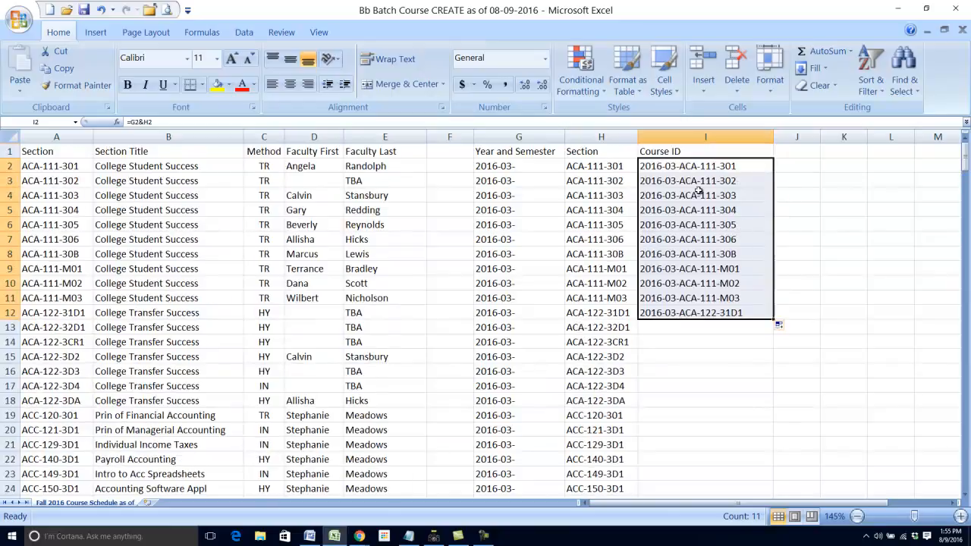
left_click_drag(688, 184, 686, 311)
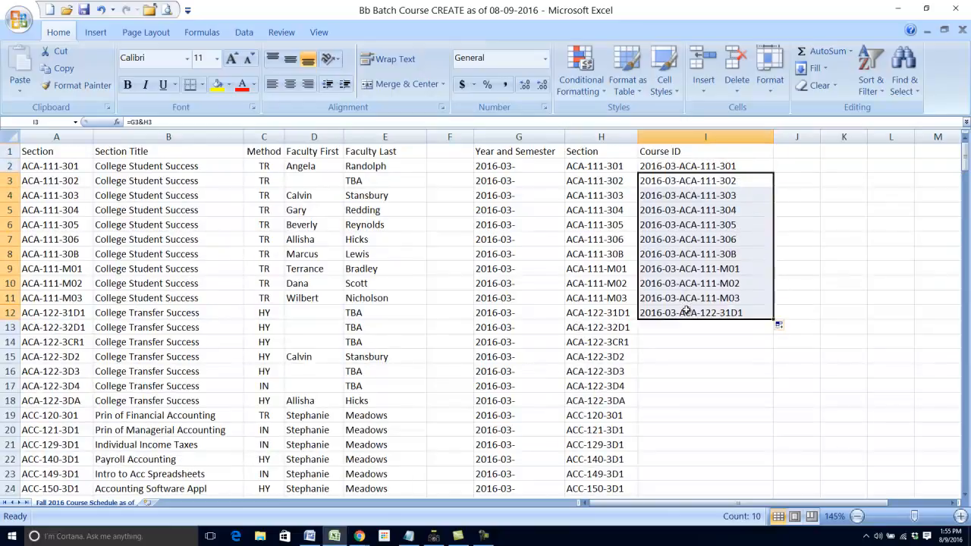
key("Delete")
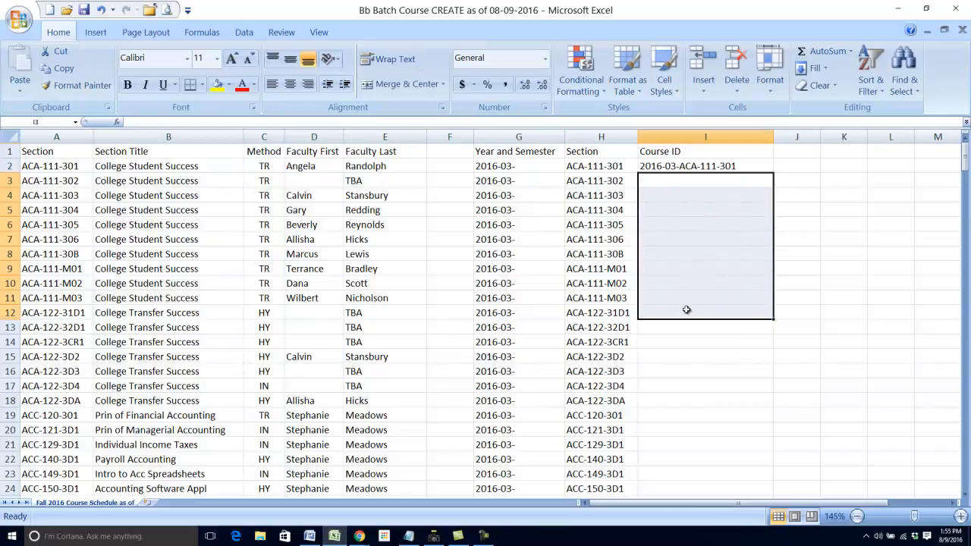
Step: Copy the Course ID formula from cell I2 into cells I3 to I286, pasting formulas only
left_click(681, 166)
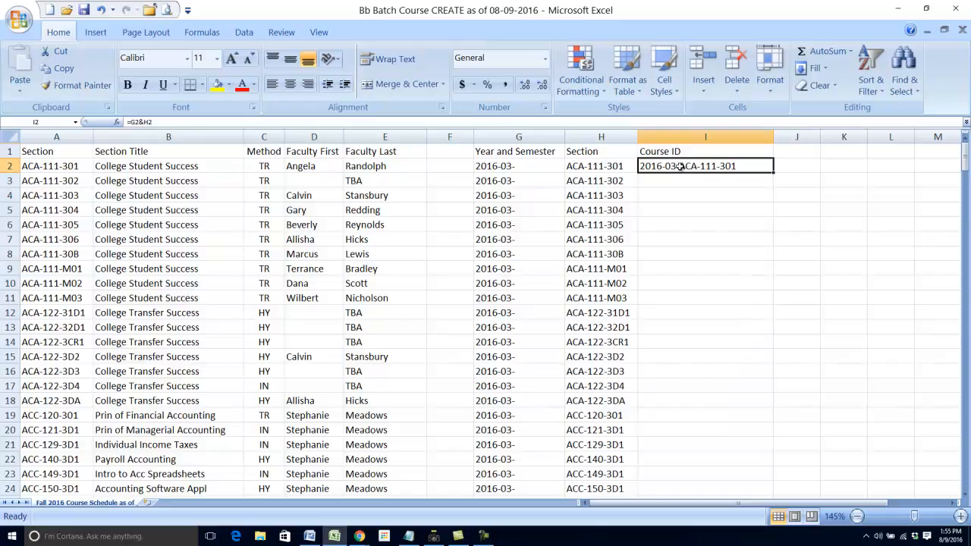
key("ctrl+c")
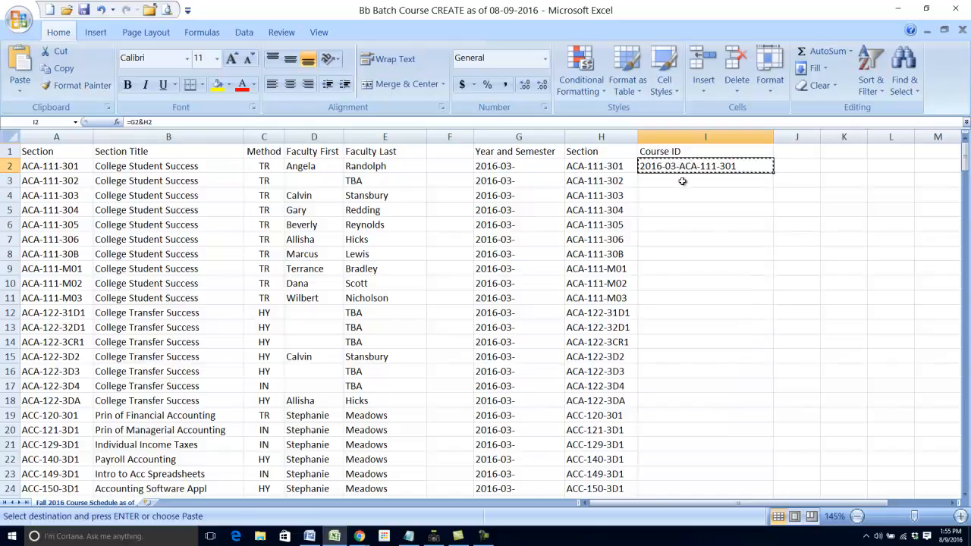
left_click(682, 181)
left_click_drag(966, 157, 966, 474)
left_click(669, 489, "shift")
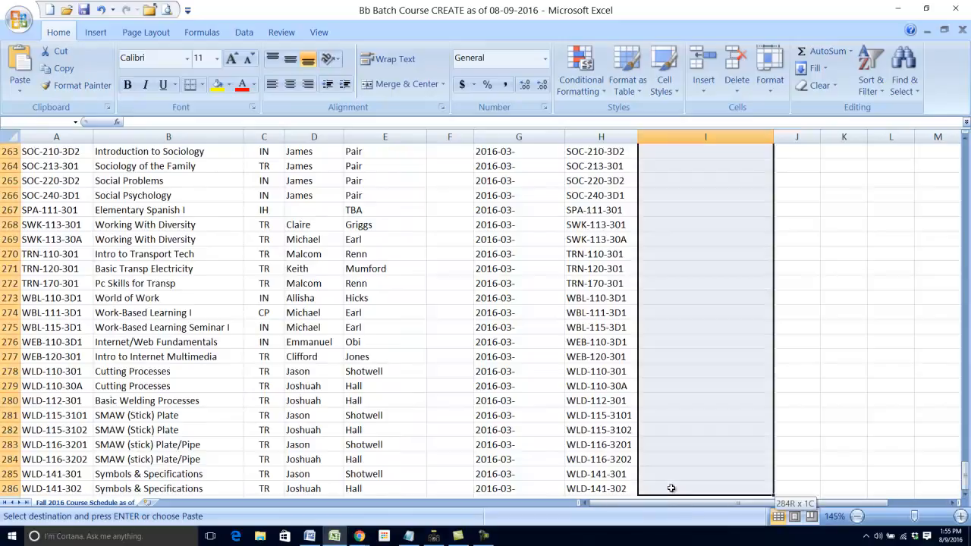
right_click(680, 316)
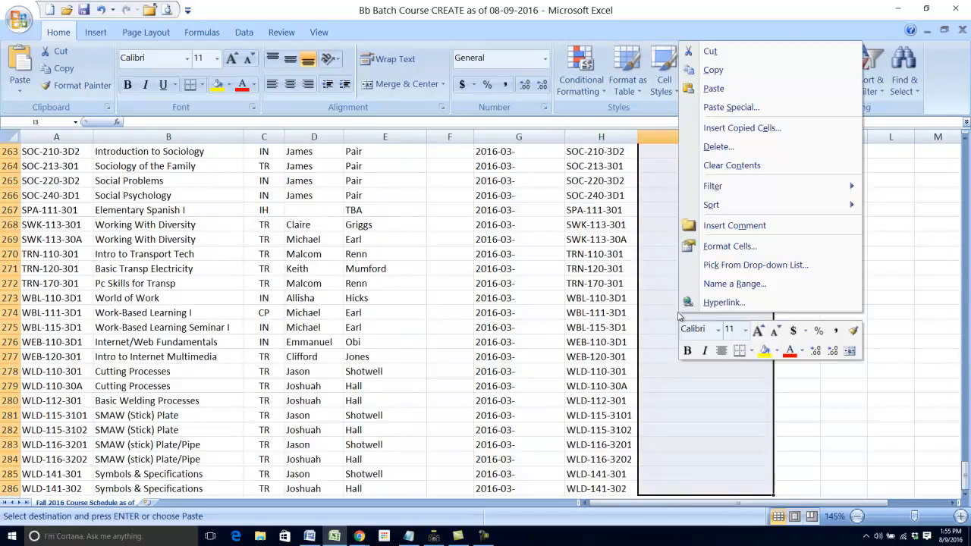
left_click(727, 108)
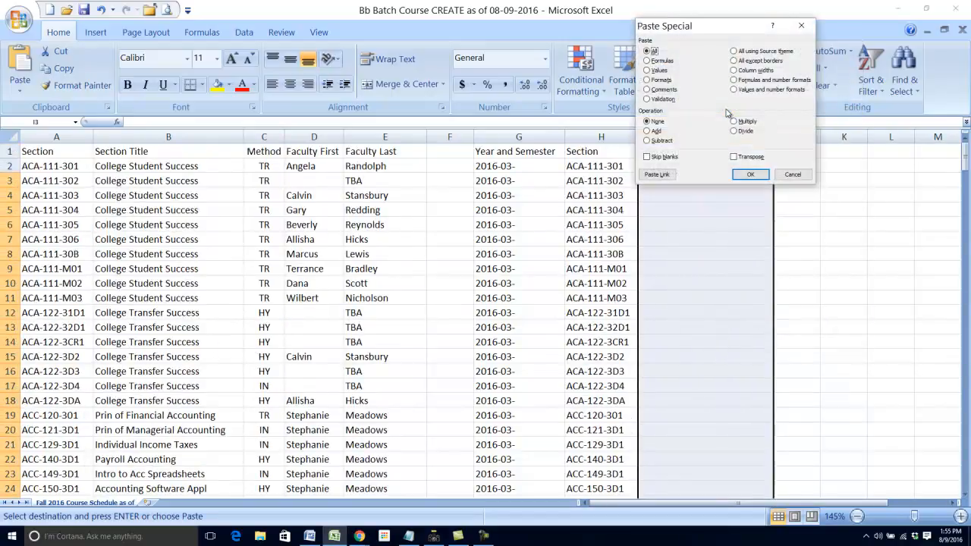
left_click(663, 61)
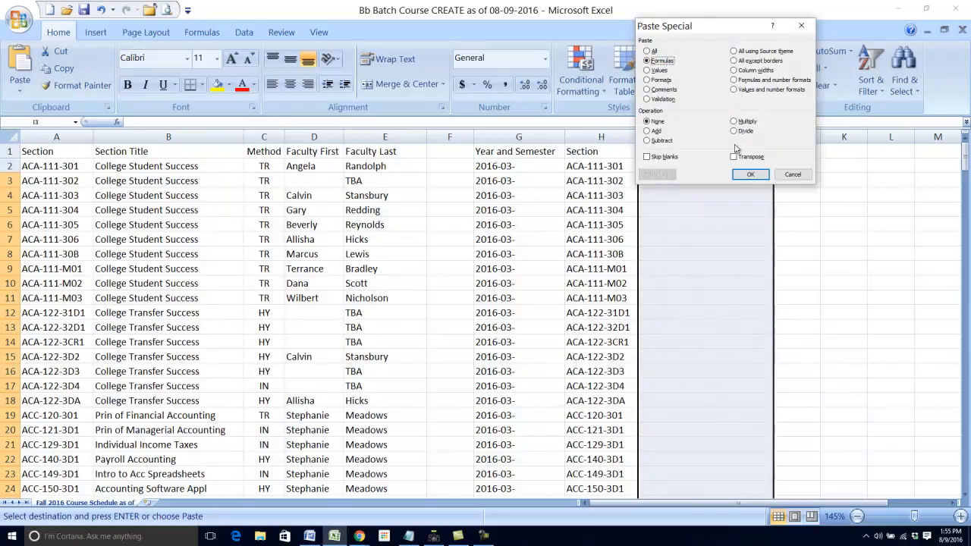
left_click(749, 174)
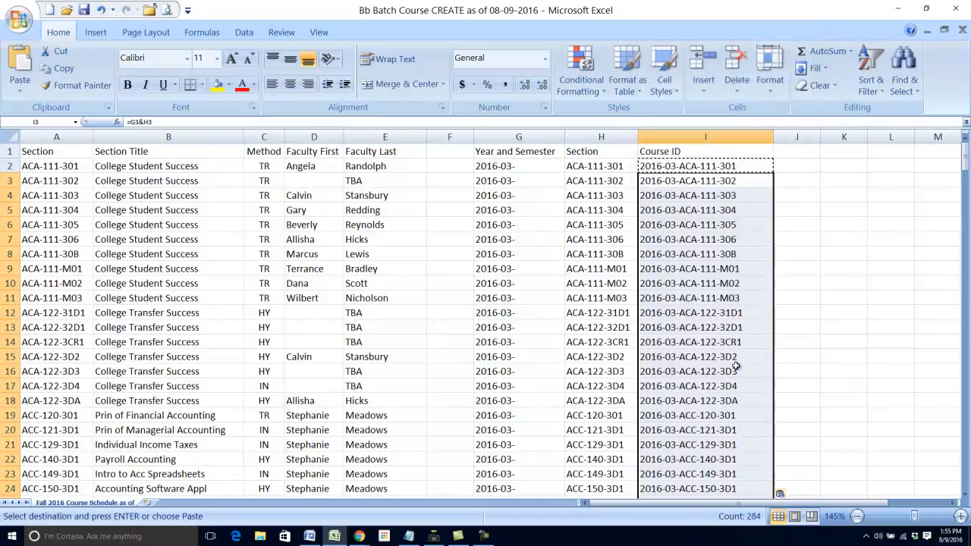
Step: Check the Course IDs in column I against their sections at several rows through the end of the list, and end the copy mode
left_click(735, 371)
scroll(736, 371, "down", 16)
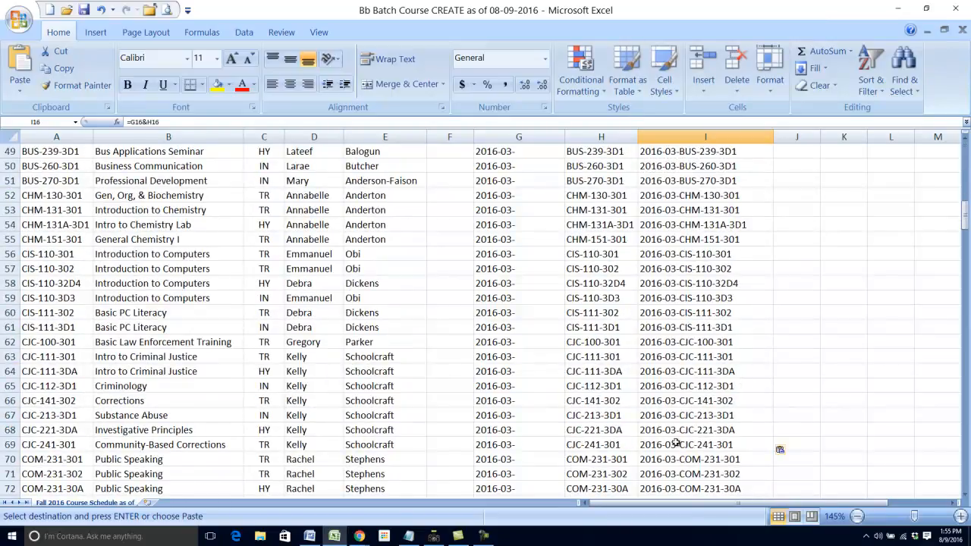
left_click(676, 444)
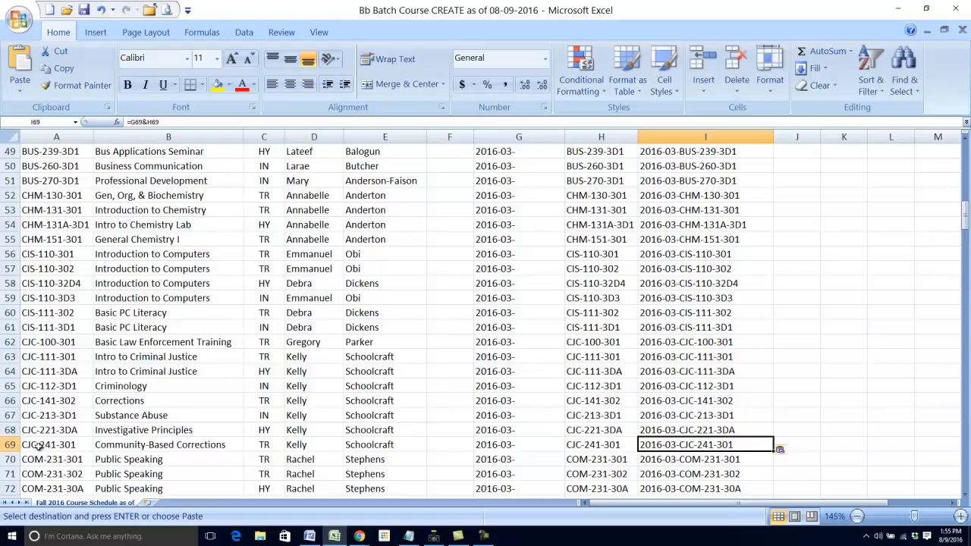
scroll(705, 406, "down", 20)
scroll(705, 406, "down", 14)
left_click(701, 402)
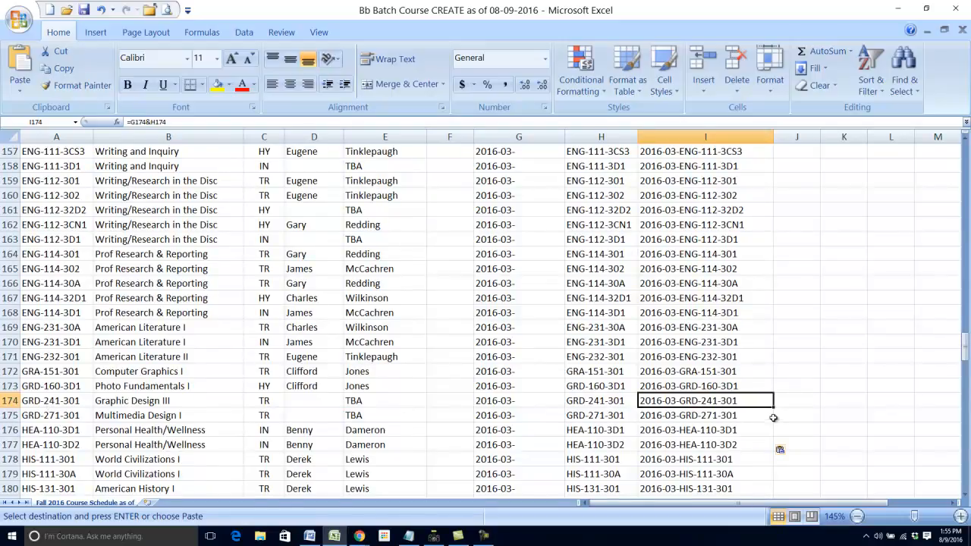
scroll(705, 394, "down", 20)
scroll(705, 396, "down", 17)
scroll(702, 391, "up", 6)
left_click(702, 299)
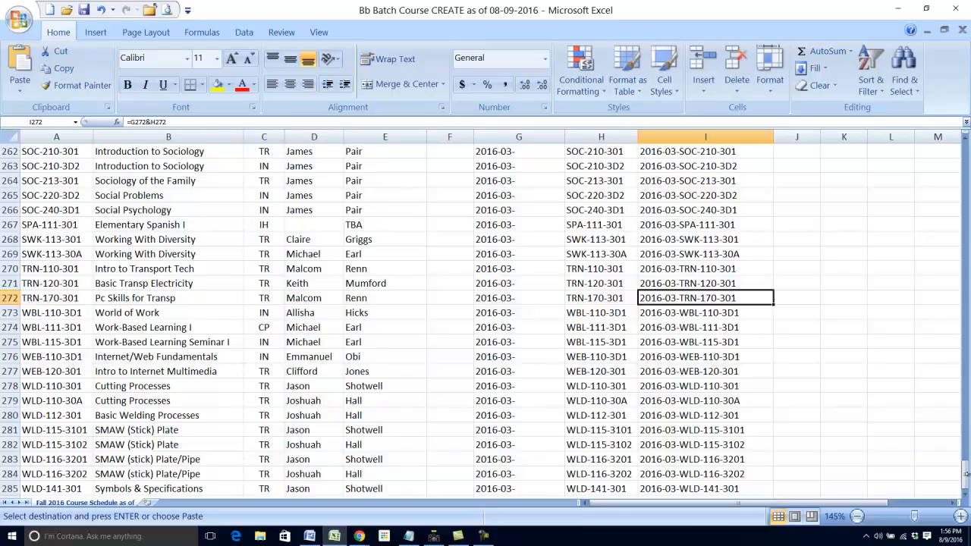
left_click_drag(967, 484, 967, 155)
left_click(730, 150)
key("Escape")
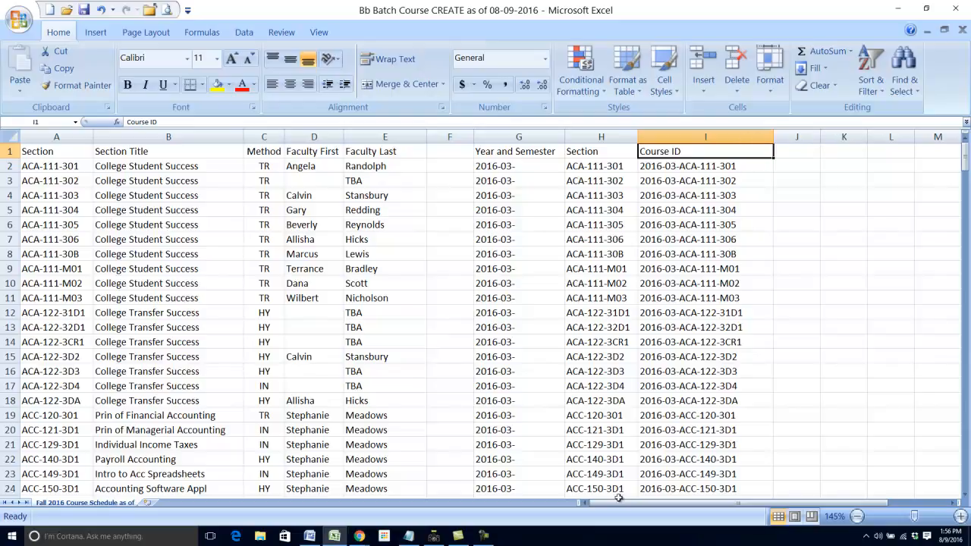
Step: Widen column J and enter the header "Course Name" in cell J1
left_click_drag(620, 507, 711, 516)
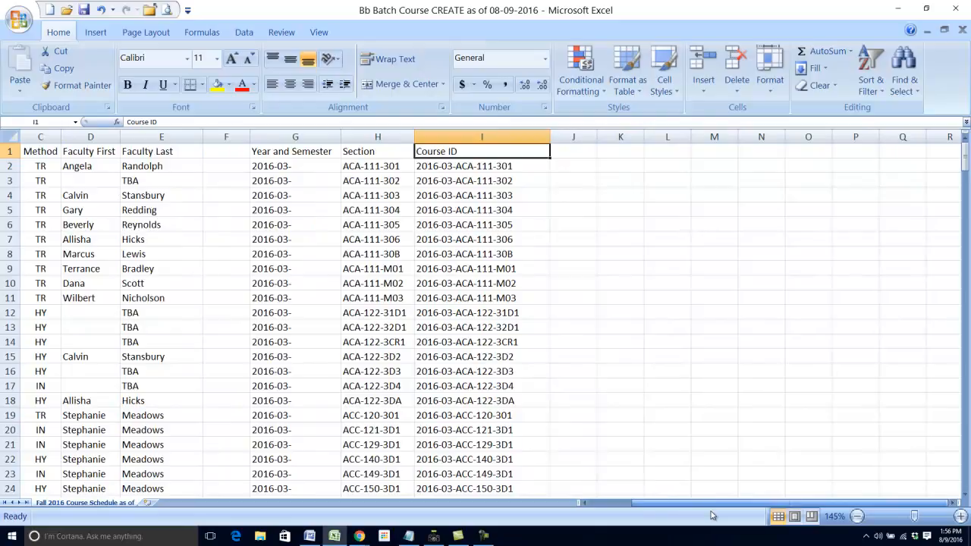
left_click(574, 152)
left_click_drag(600, 139, 744, 147)
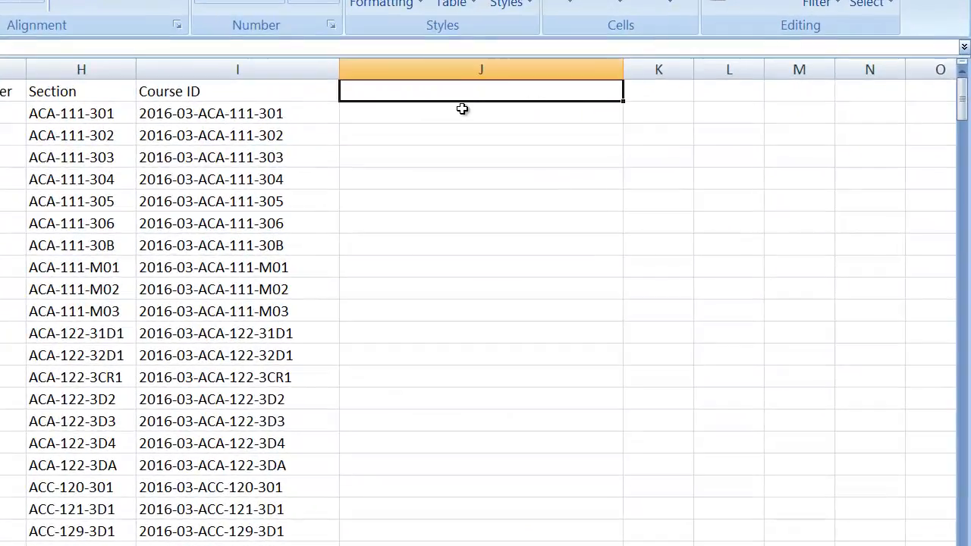
type("Course")
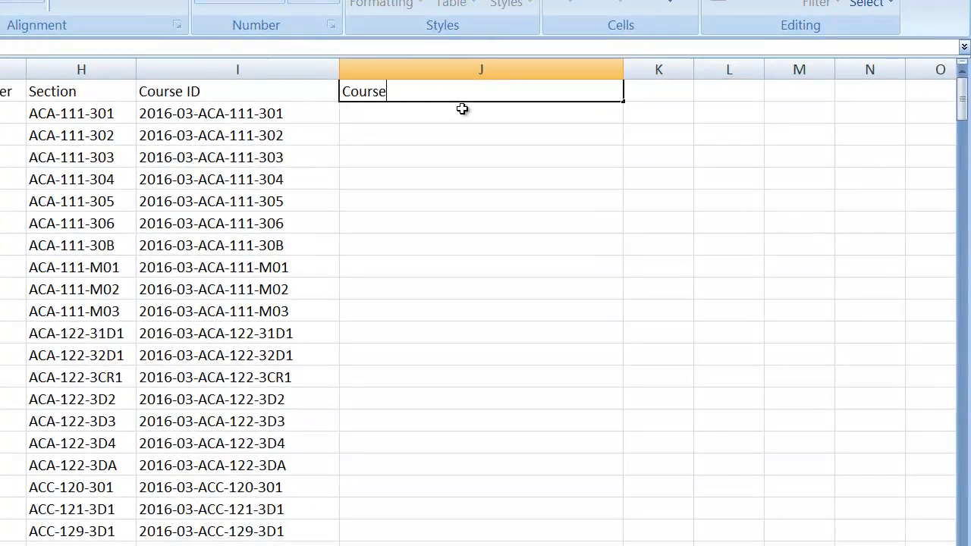
type(" Name")
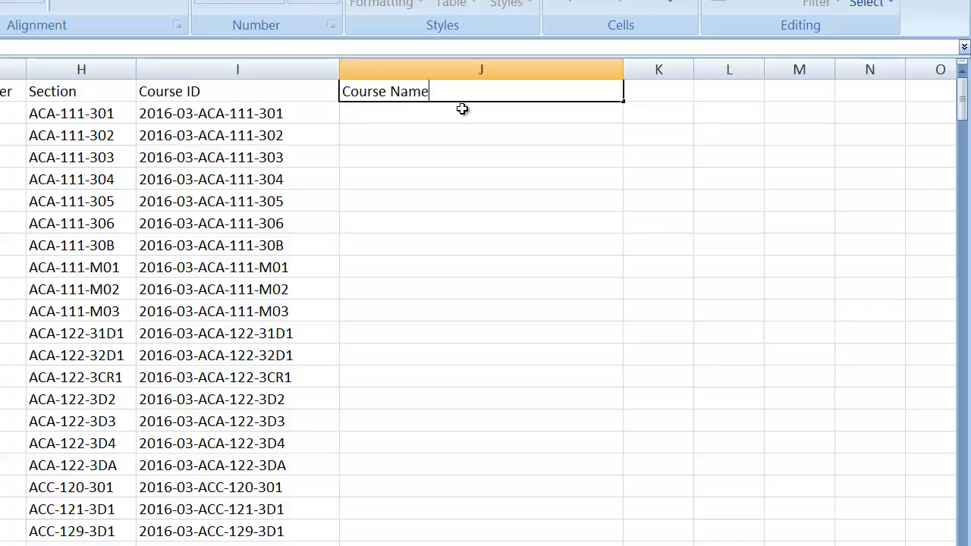
key("Return")
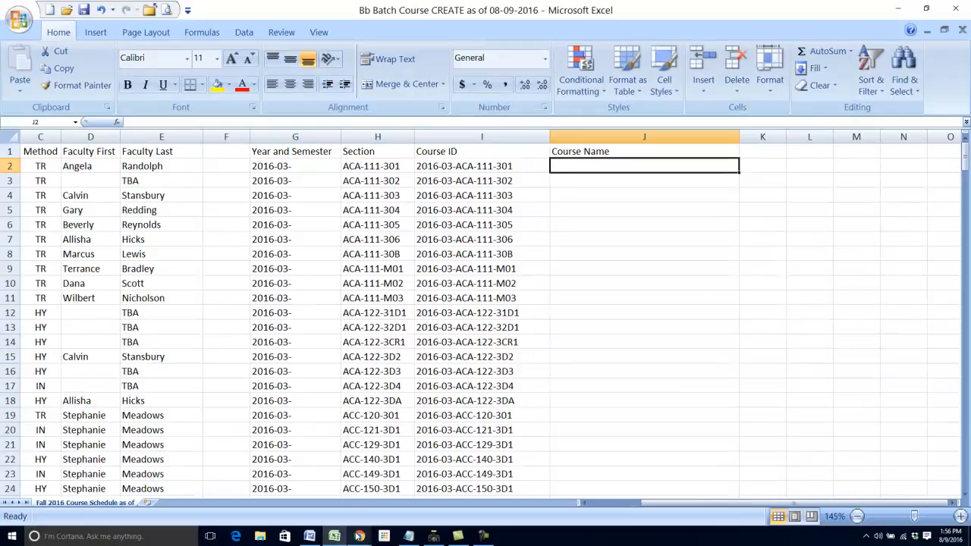
Step: Switch to the Blackboard System Admin page in Chrome, examine how Course Names are composed in the Courses list, and return to the Excel workbook
mouse_move(359, 536)
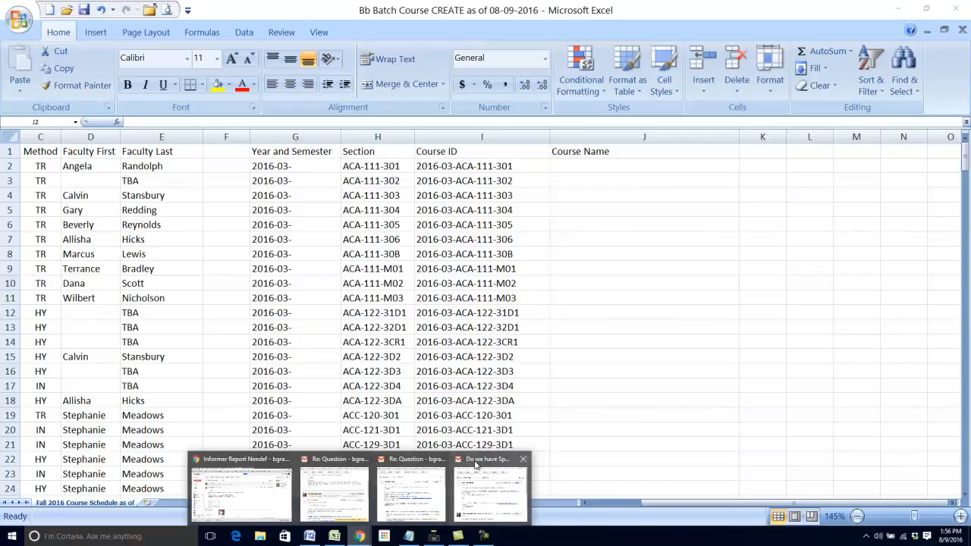
mouse_move(436, 465)
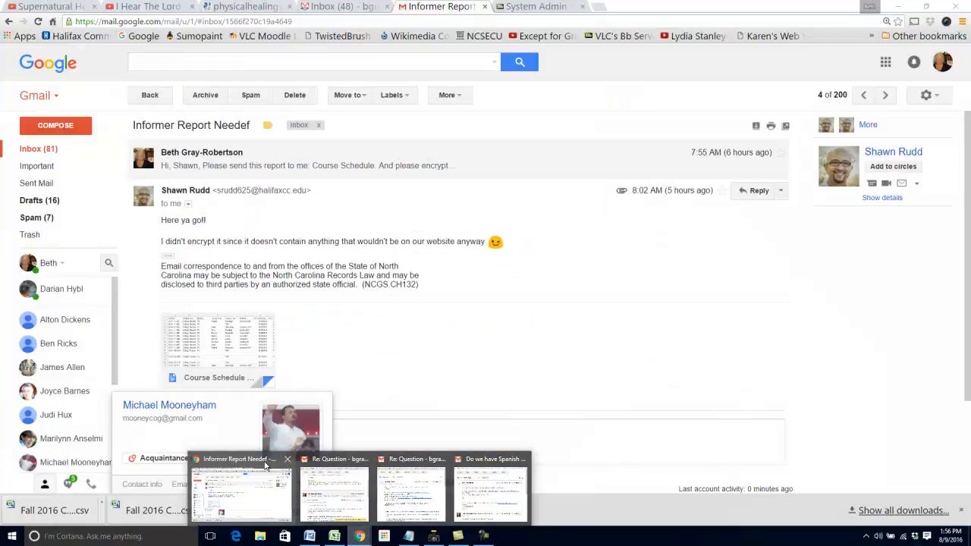
left_click(267, 468)
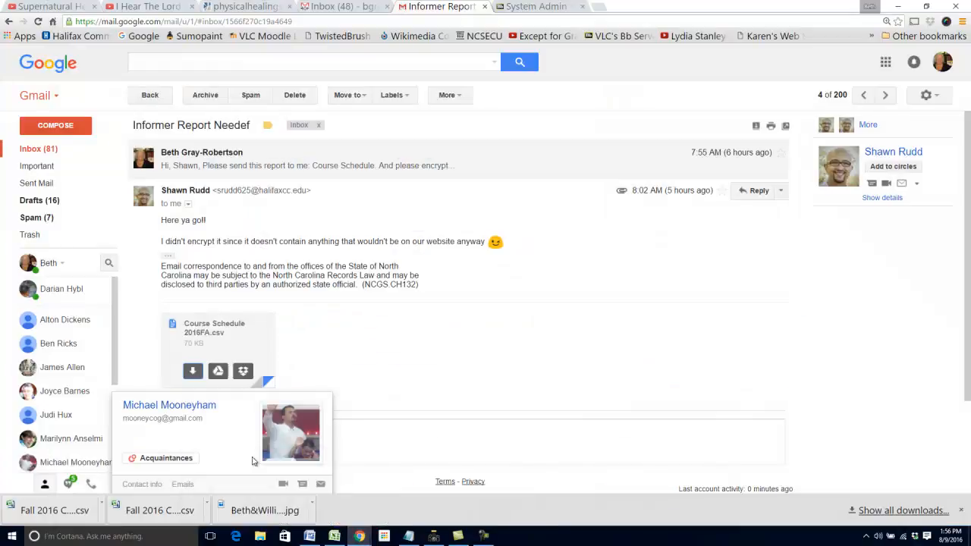
left_click(550, 6)
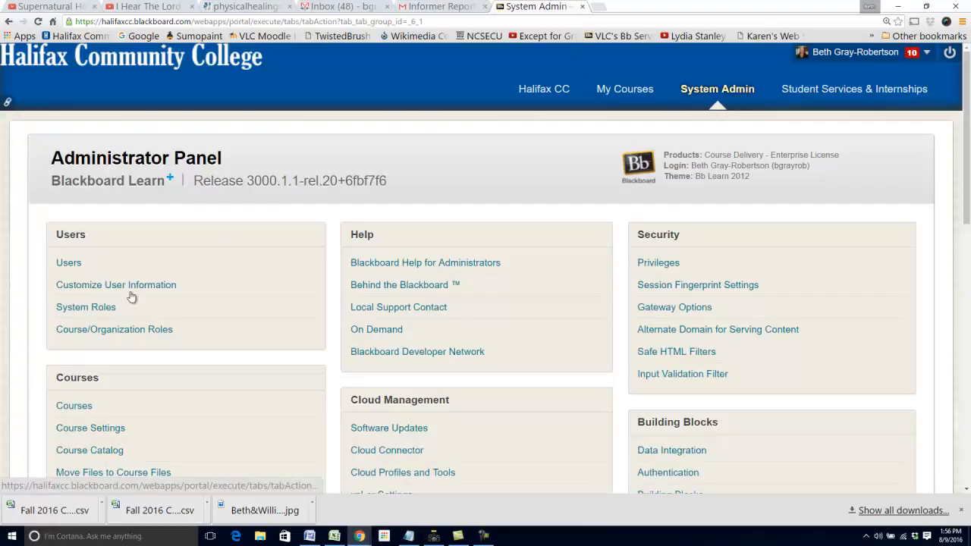
left_click(74, 407)
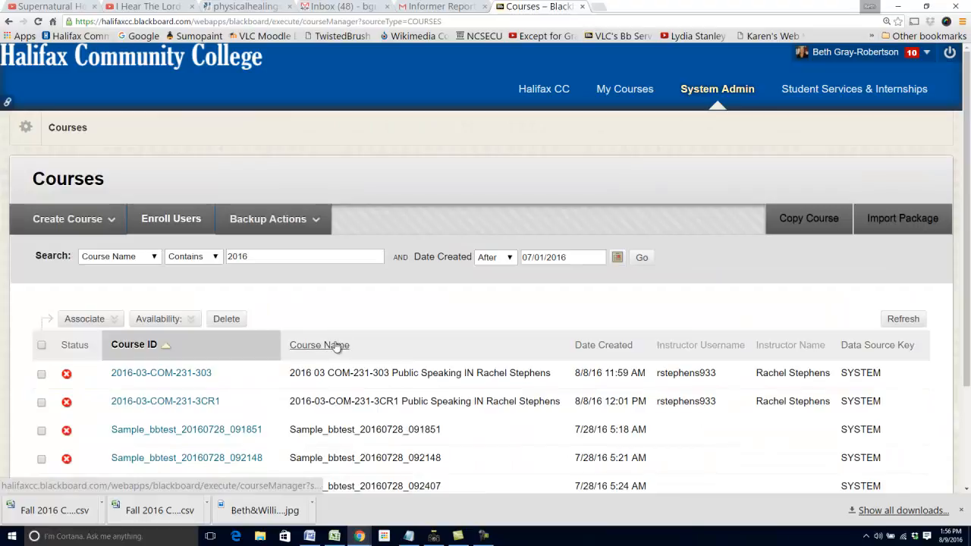
left_click(333, 536)
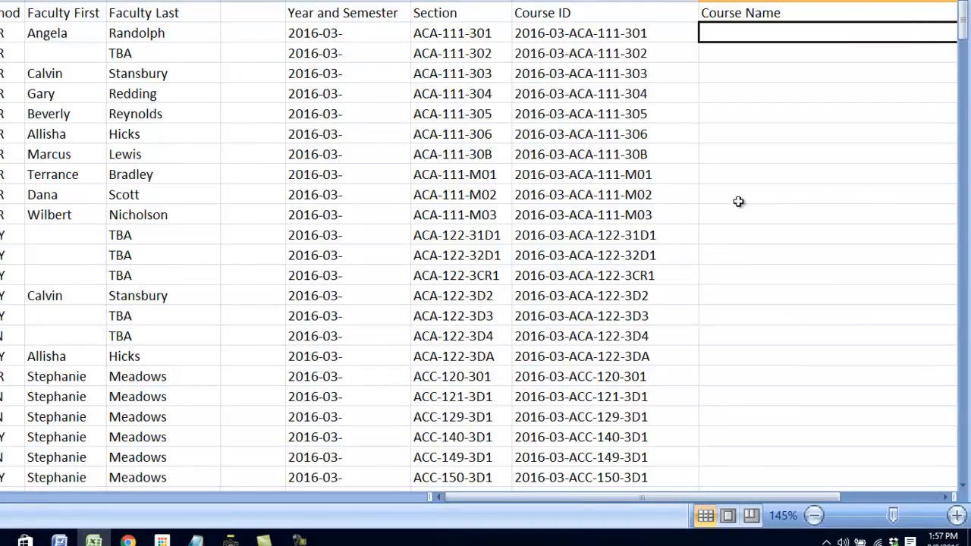
Step: Try the formula =I2&B2 in cell J2 to join the Course ID with the section title
left_click_drag(772, 497, 818, 500)
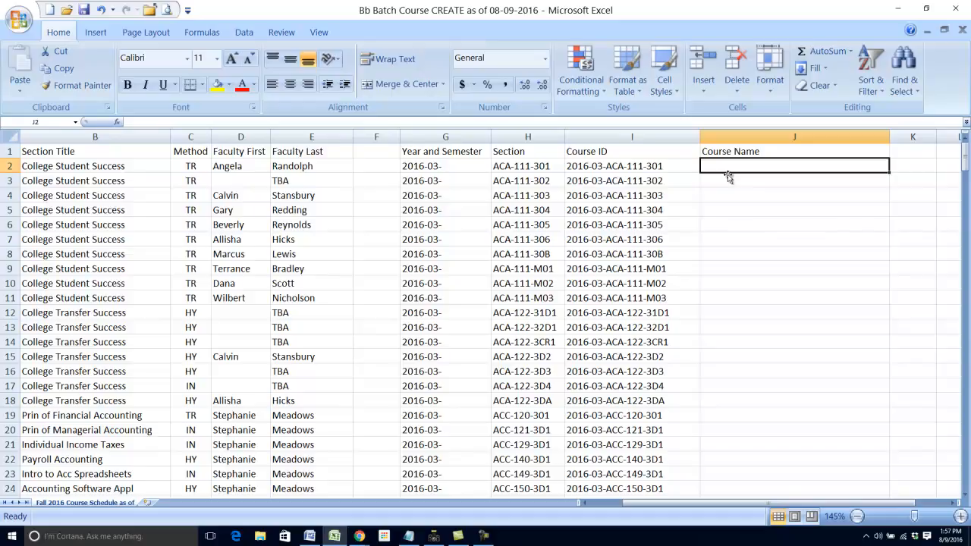
type("=")
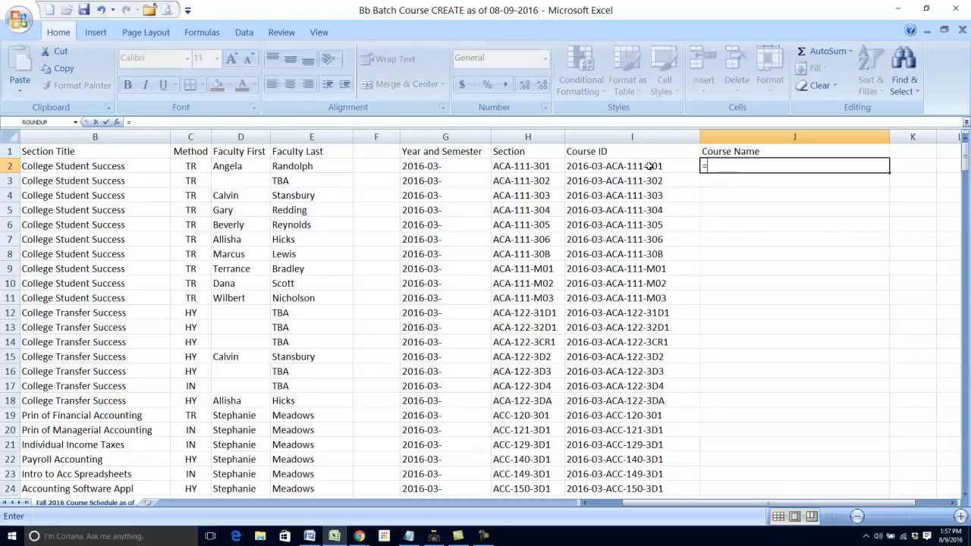
left_click(615, 166)
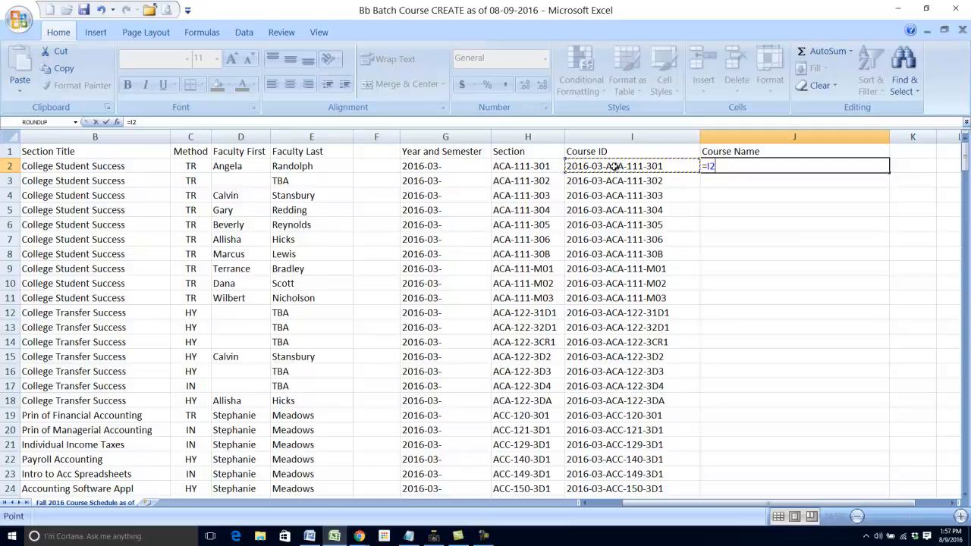
type("&")
left_click(68, 165)
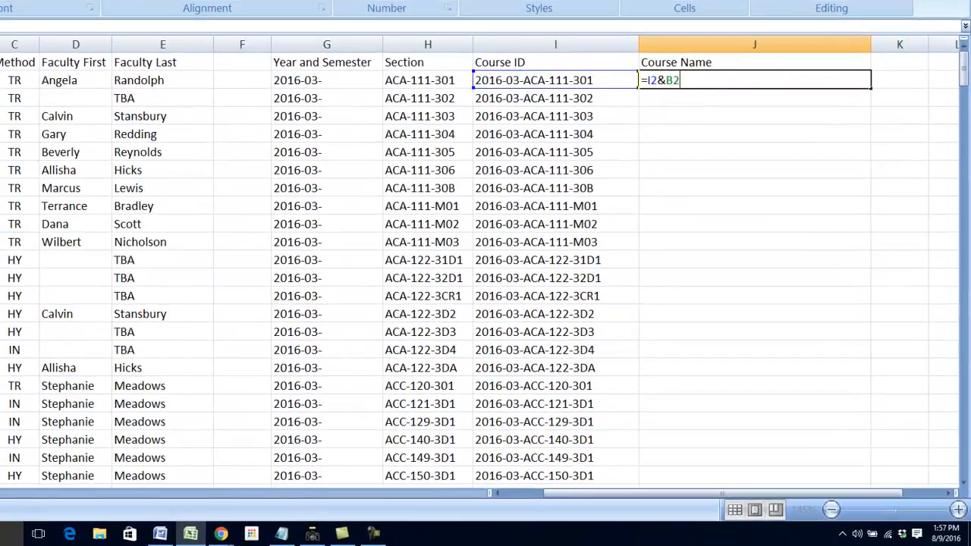
key("Return")
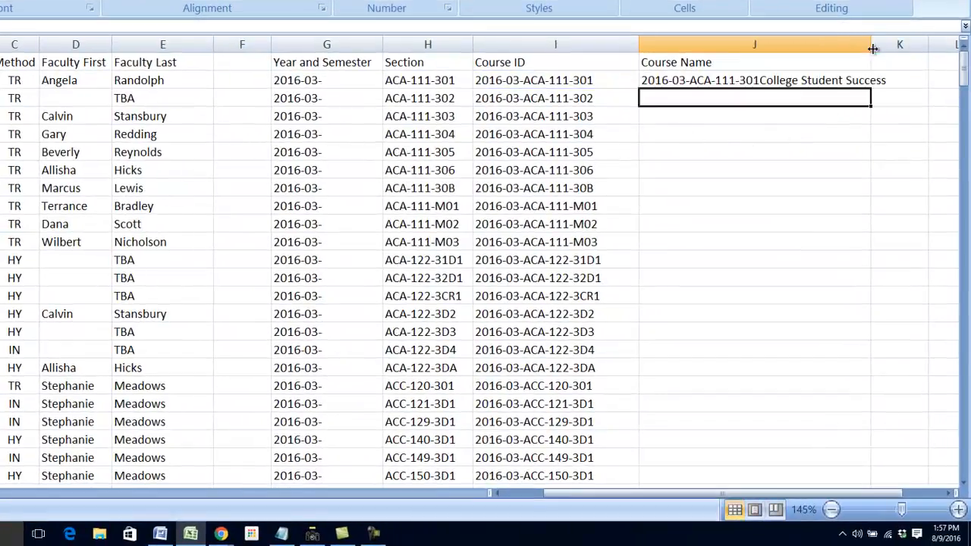
Step: Widen column J to fit the full course name and clear the trial formula from cell J2
left_click_drag(869, 40, 905, 40)
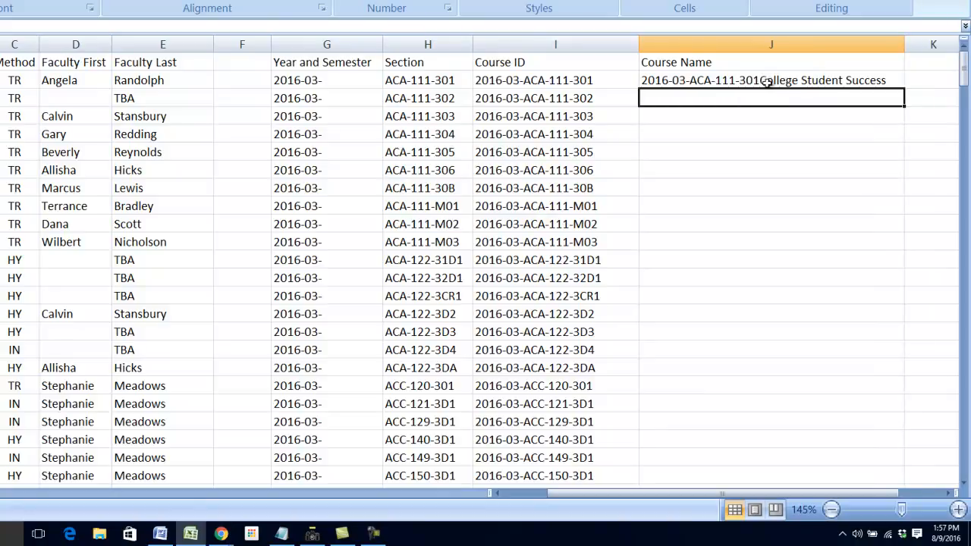
left_click(704, 79)
key("Delete")
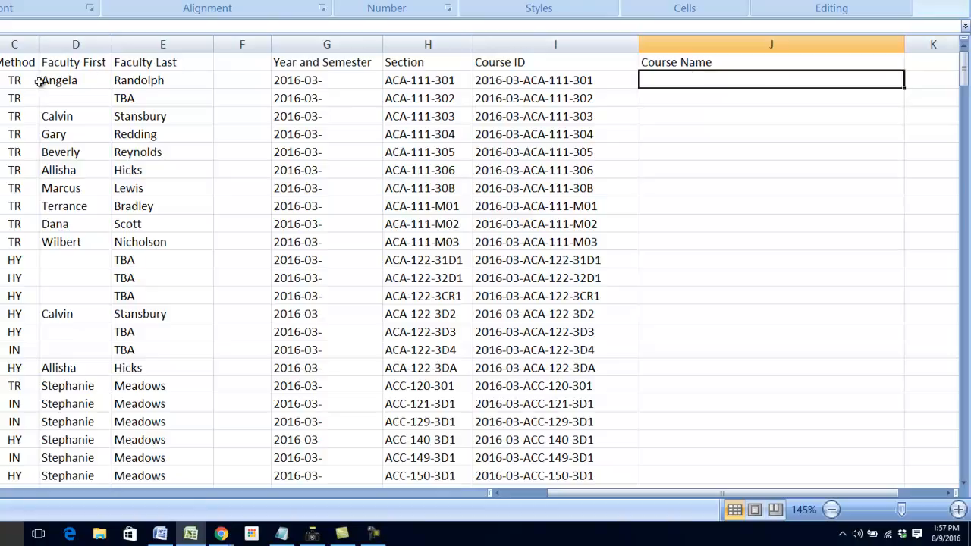
Step: Insert an empty column before the Section Title column and select its cell B2
left_click_drag(557, 496, 510, 496)
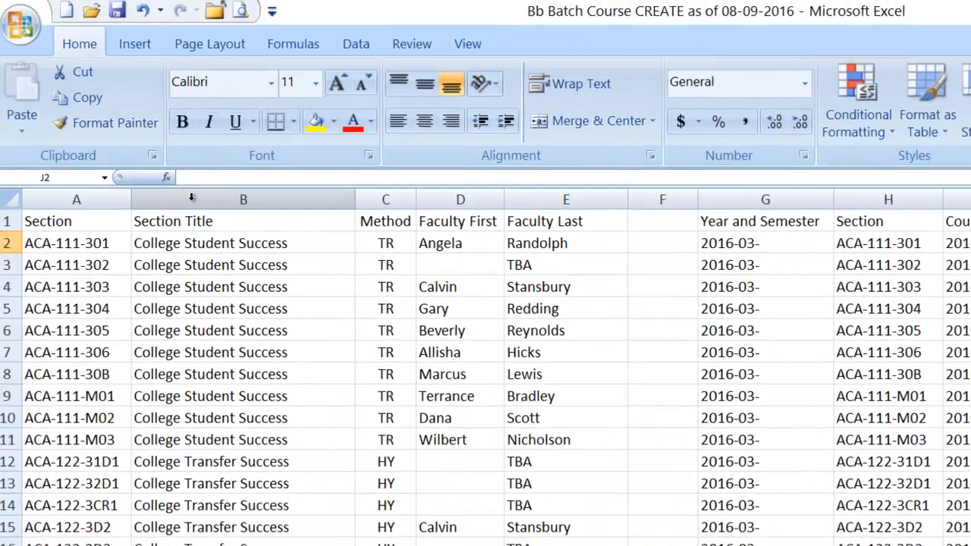
left_click(201, 202)
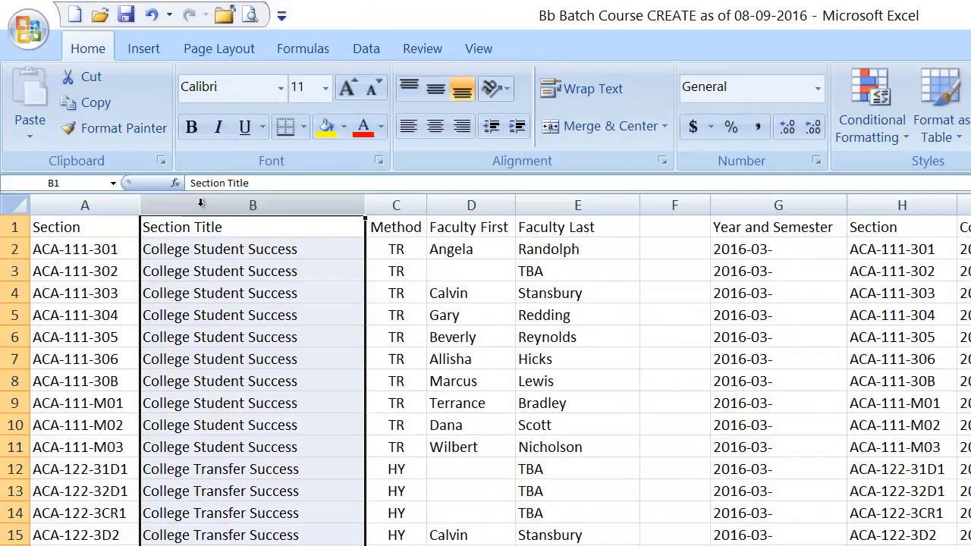
right_click(195, 243)
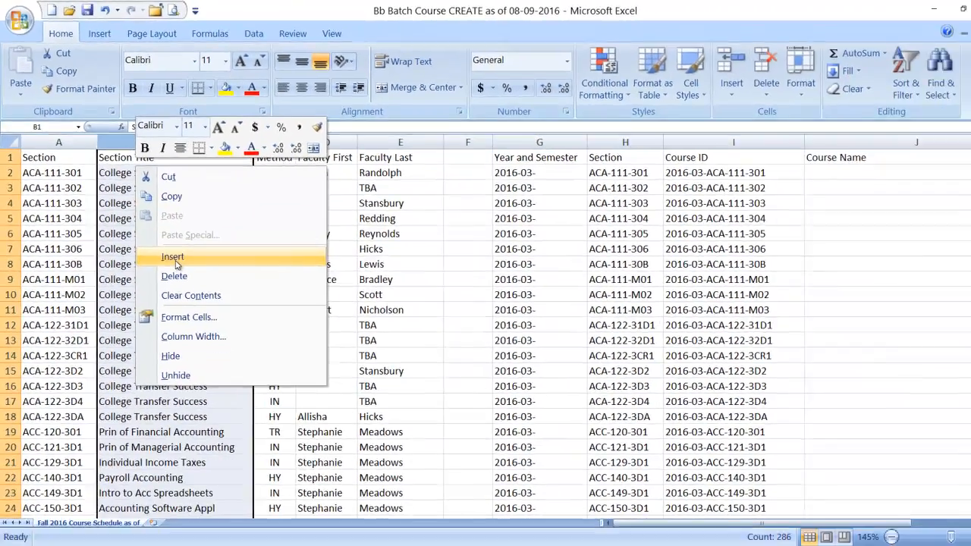
left_click(249, 370)
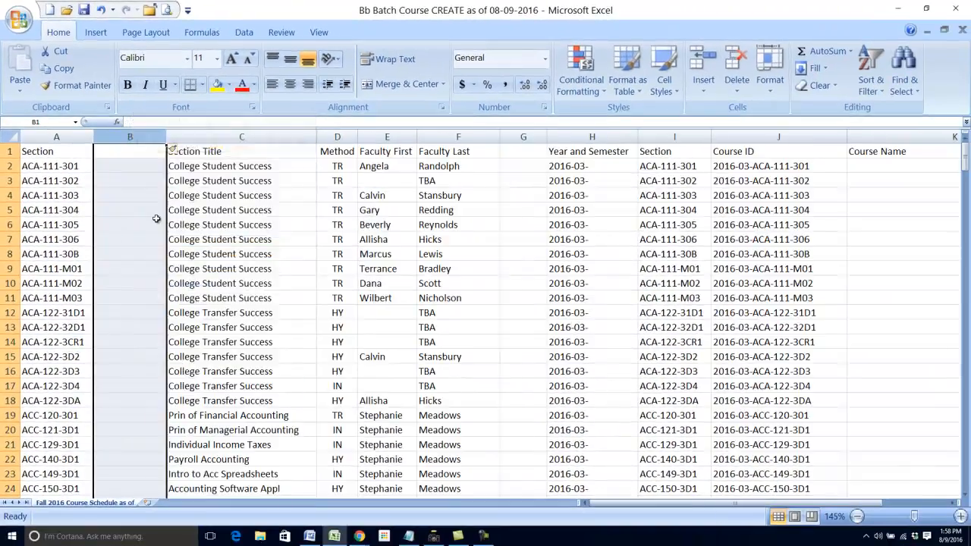
left_click(123, 170)
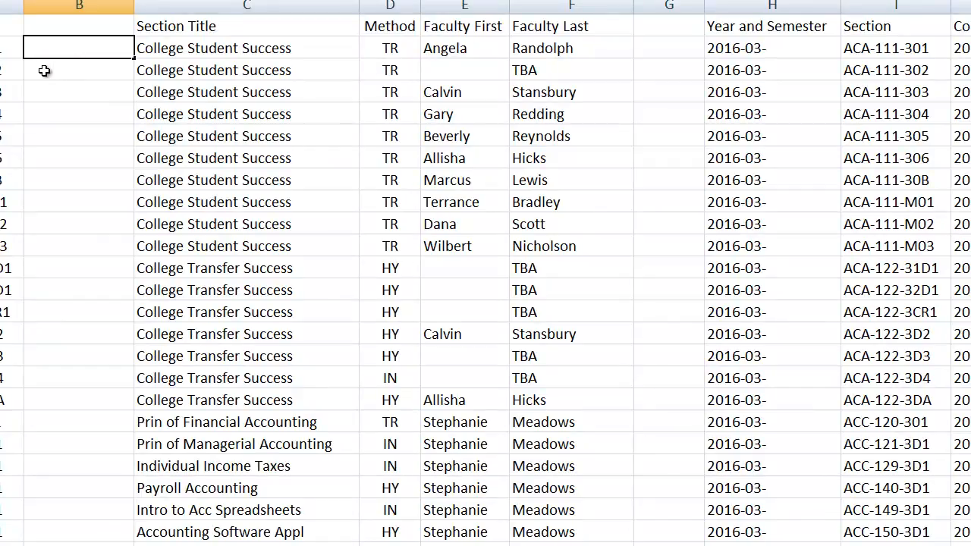
Step: Try to copy the blank space in cell B2 down column B to row 286
left_click(53, 71)
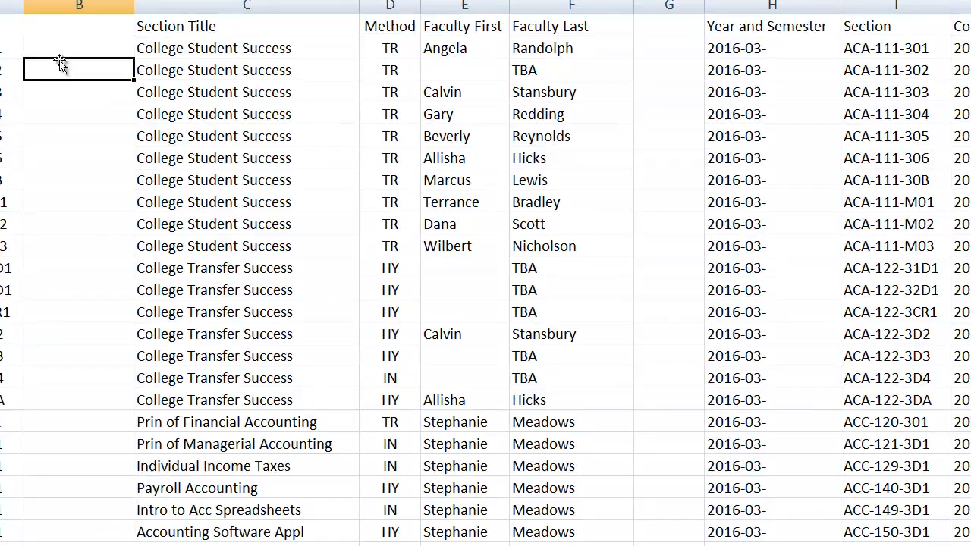
left_click(72, 46)
key("ctrl+c")
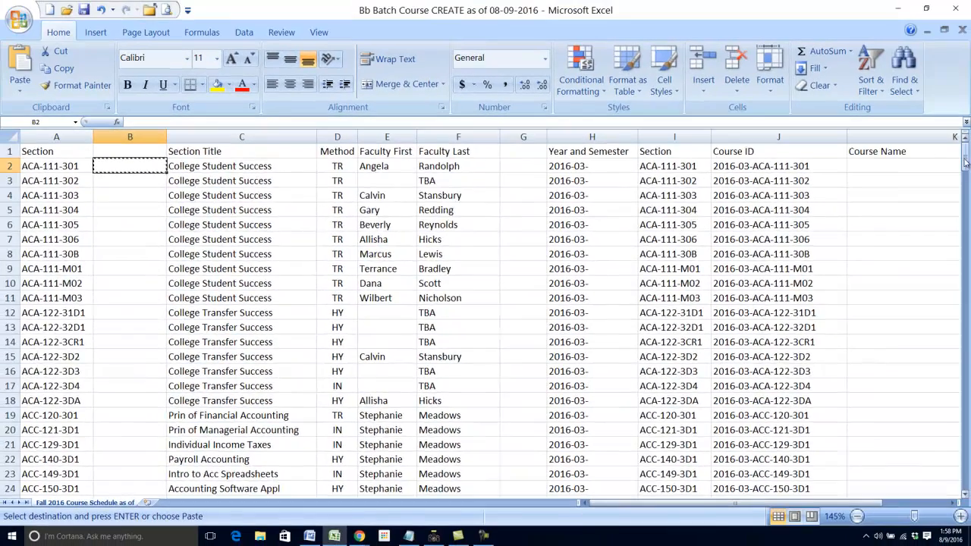
left_click_drag(966, 162, 966, 475)
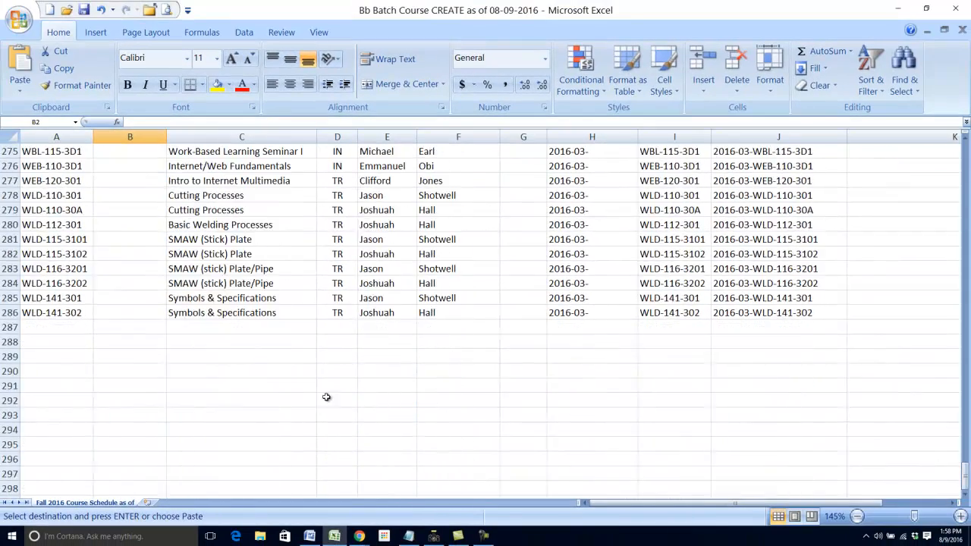
left_click(125, 315)
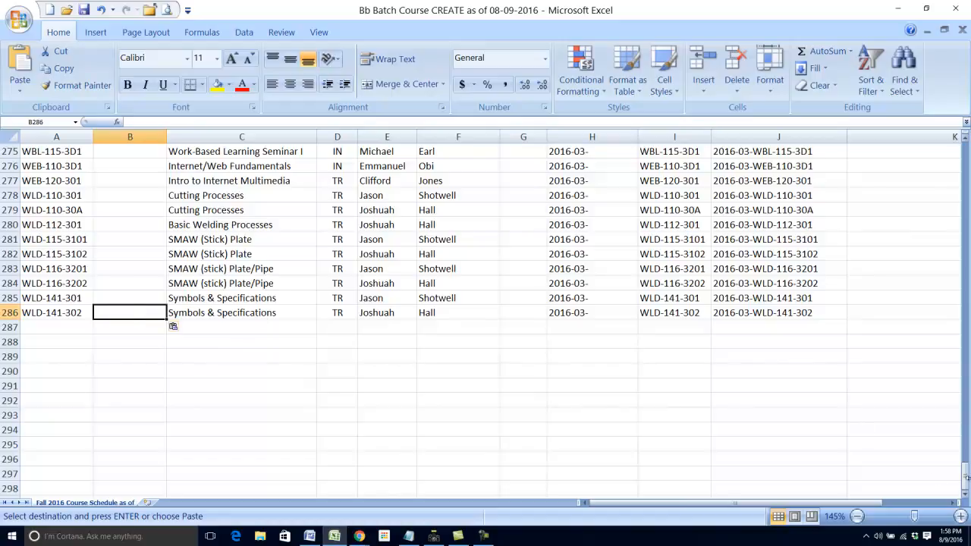
left_click_drag(966, 477, 966, 144)
left_click(130, 177)
double_click(129, 164)
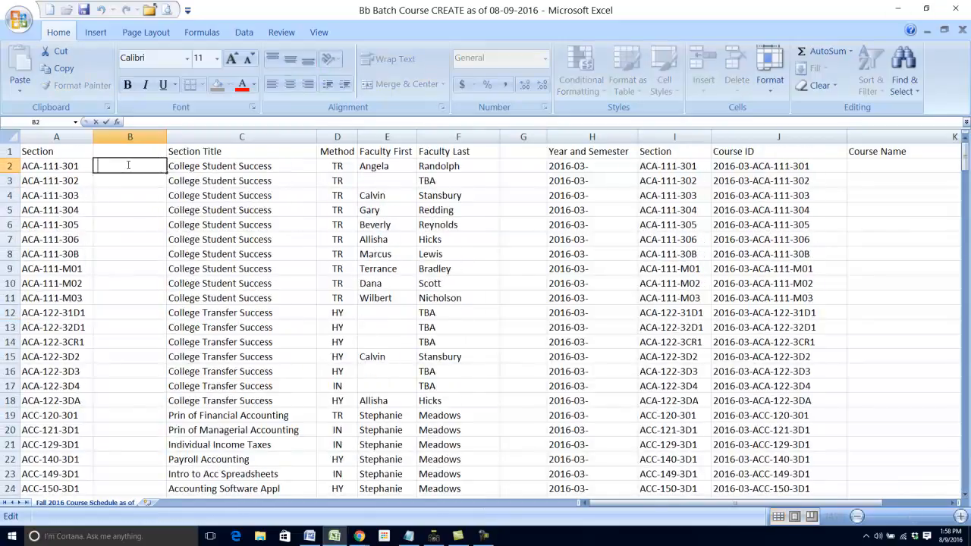
Step: Copy the blank space in cell B2 into the range B3:B286
left_click(120, 181)
left_click(128, 165)
key("ctrl+c")
left_click(127, 182)
left_click_drag(965, 156, 962, 493)
left_click(133, 490, "shift")
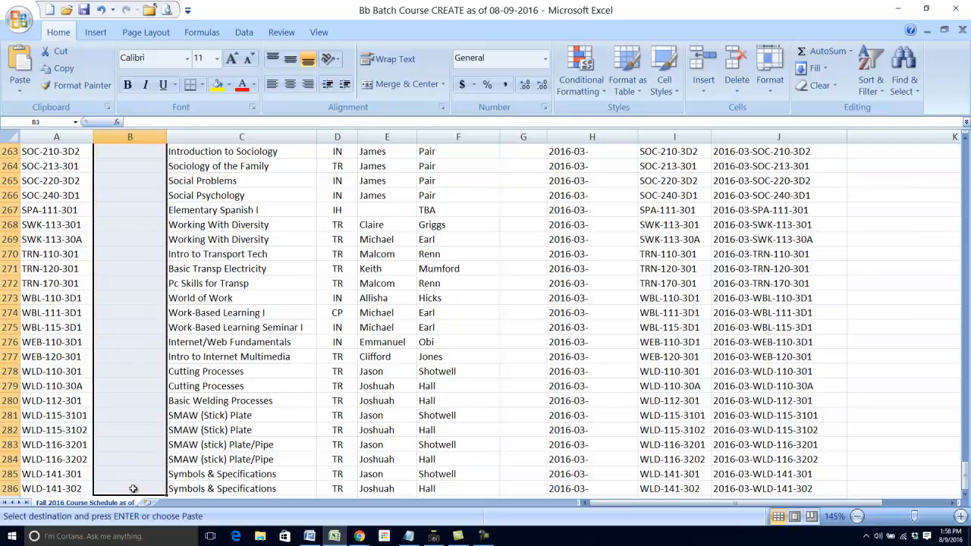
key("ctrl+BackSpace")
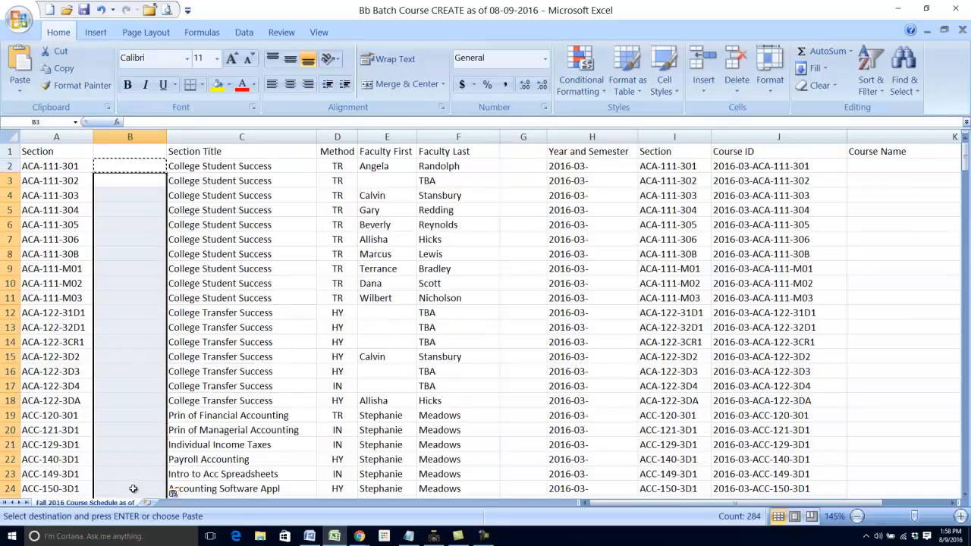
Step: Spot-check cells B13, B17 and B19 for the copied space and narrow column B
left_click(142, 325)
double_click(124, 327)
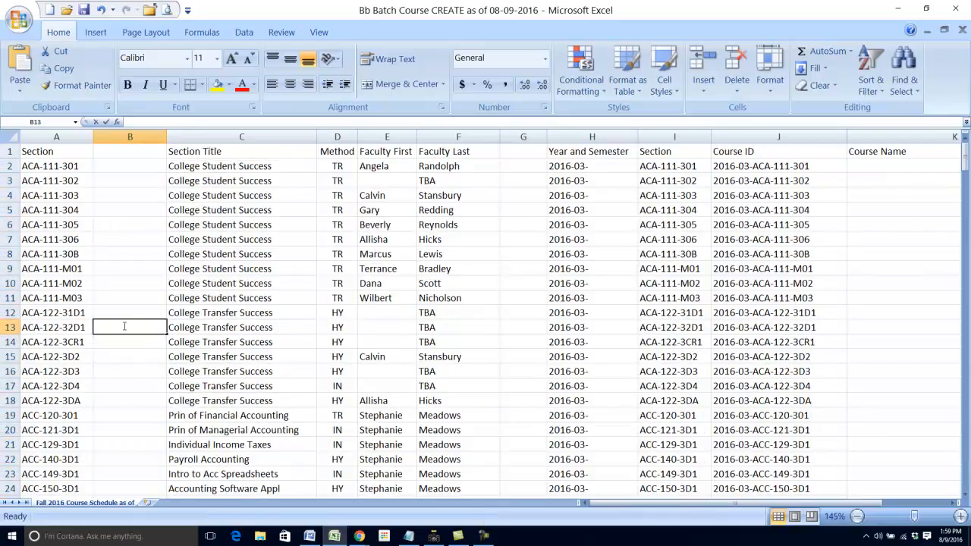
left_click(110, 388)
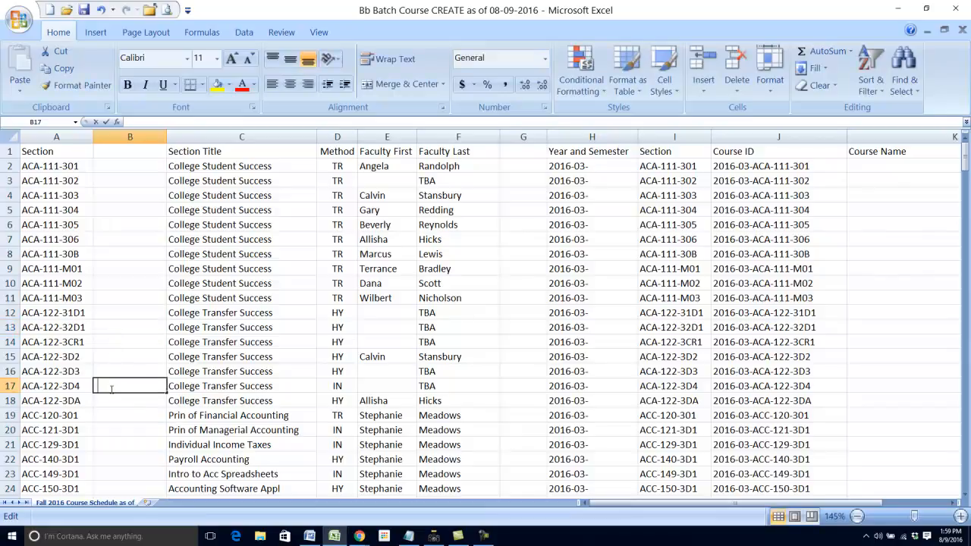
double_click(114, 416)
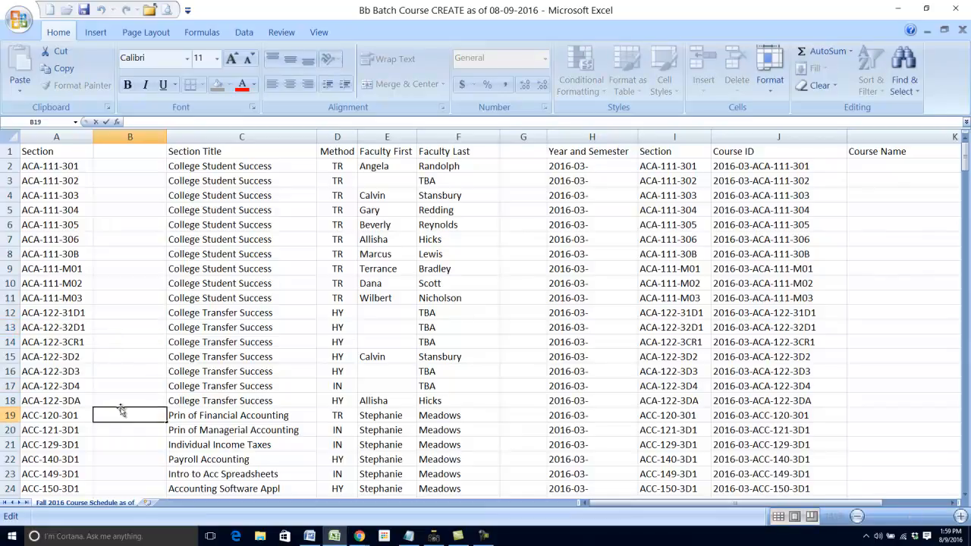
left_click(265, 165)
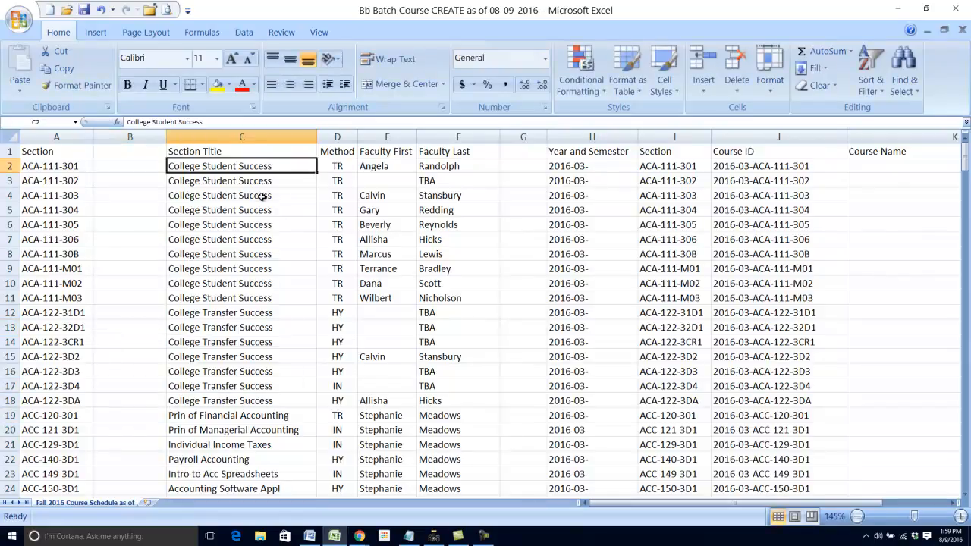
left_click_drag(167, 137, 129, 142)
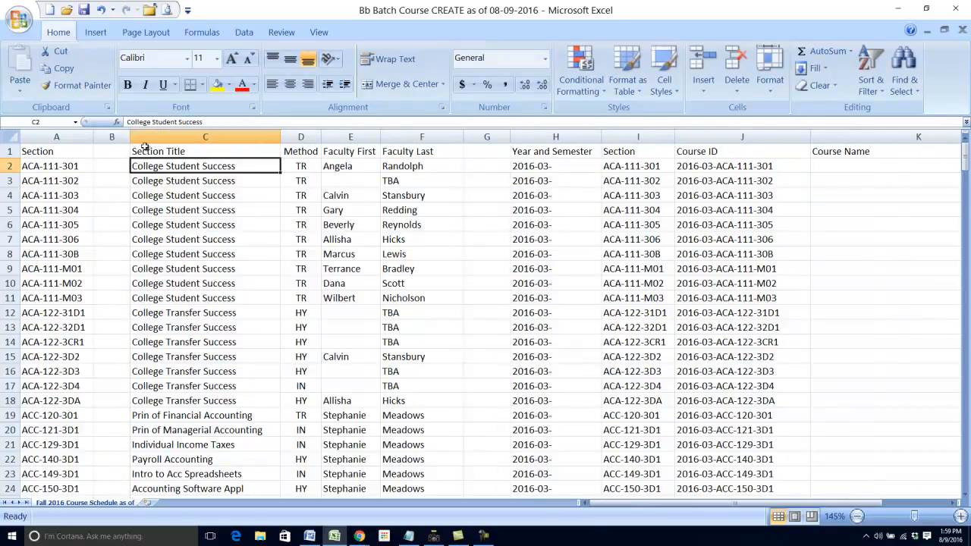
Step: Insert an empty column before the Method column and select its cell D2
left_click(298, 137)
right_click(301, 189)
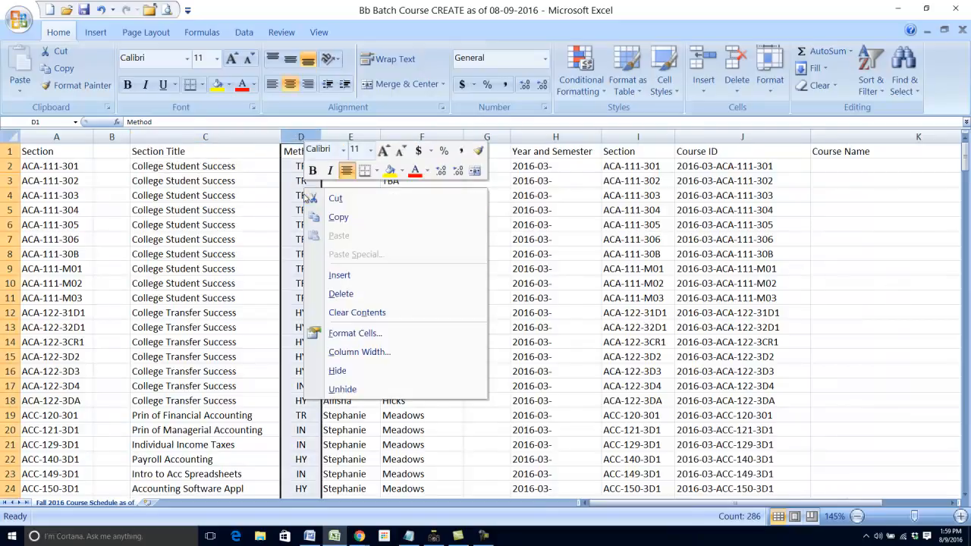
left_click(338, 275)
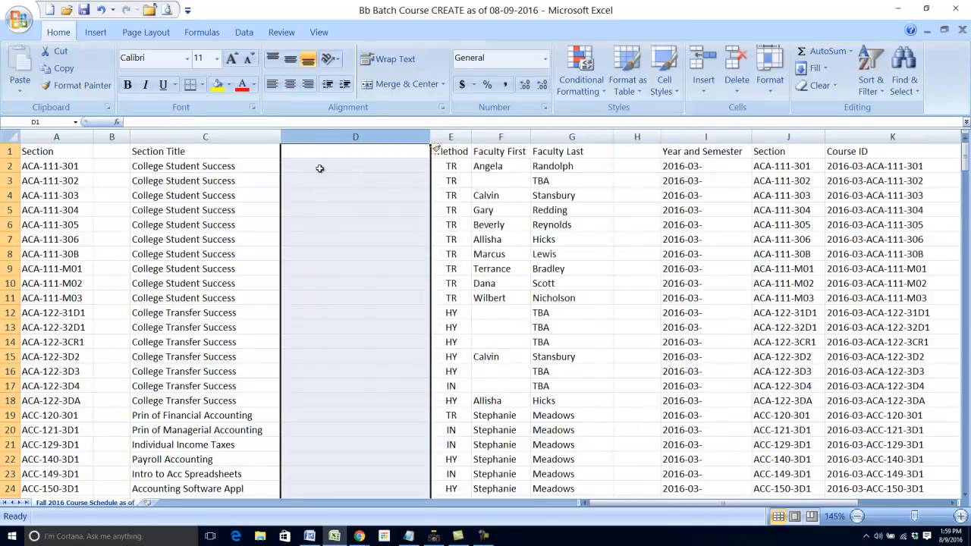
left_click(320, 169)
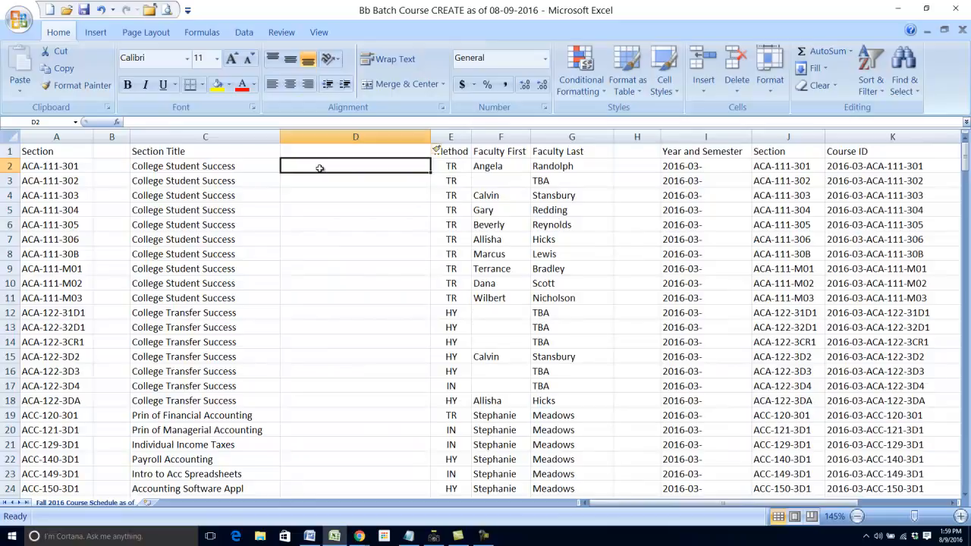
Step: Enter a blank space in cell D2 and copy it into the range D3:D286
double_click(321, 168)
key("Escape")
key("ctrl+c")
left_click(310, 182)
scroll(309, 199, "down", 6)
scroll(309, 202, "down", 20)
scroll(311, 196, "down", 20)
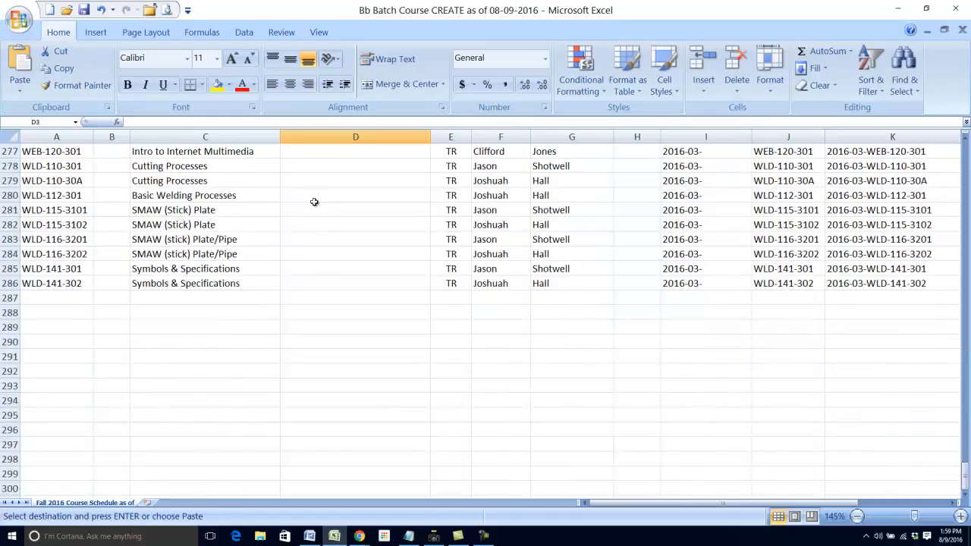
left_click(310, 283, "shift")
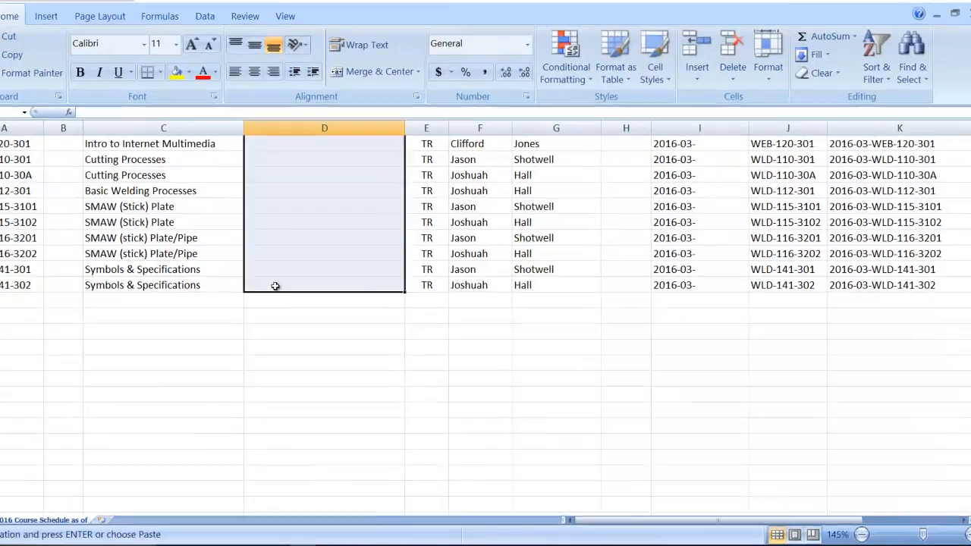
key("ctrl+v")
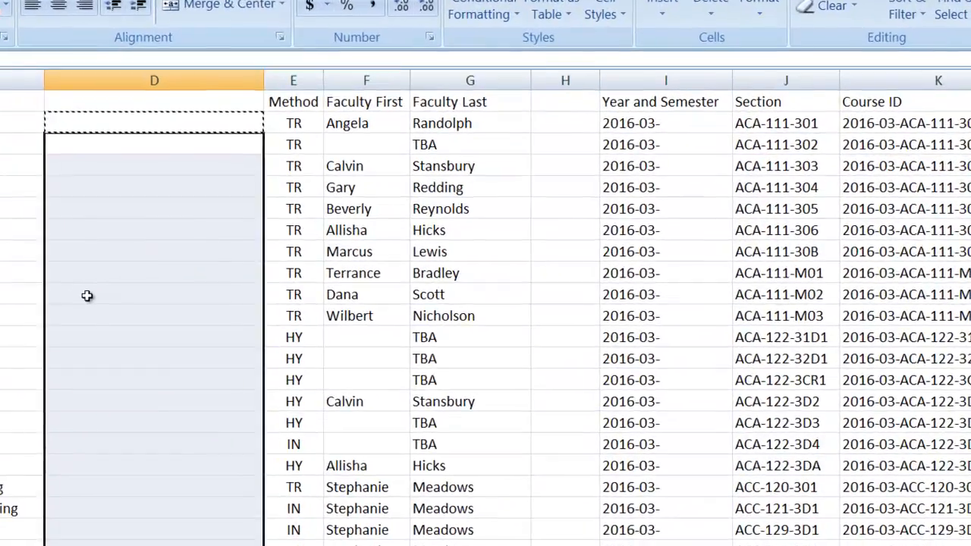
Step: Spot-check the filled cells of column D for the space and narrow the column
left_click(93, 224)
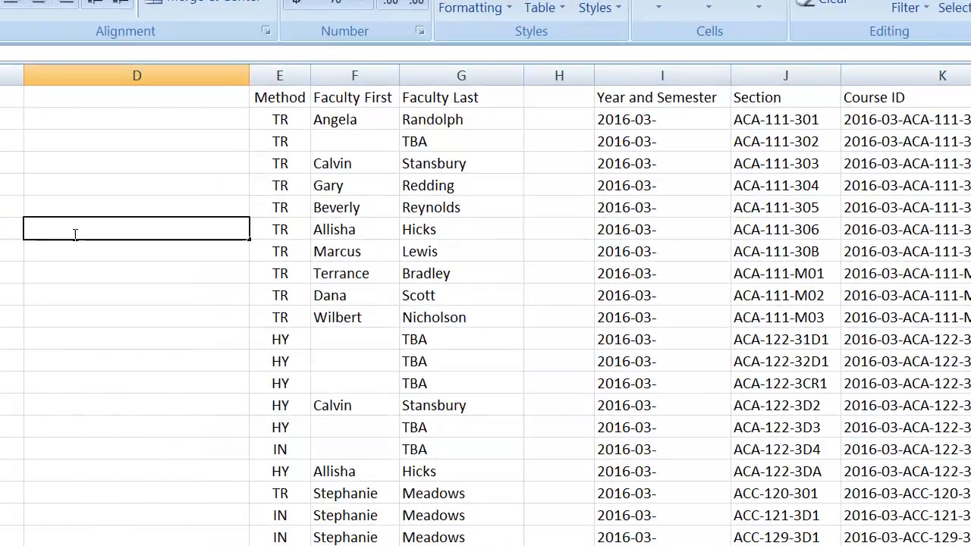
double_click(74, 234)
left_click(62, 290)
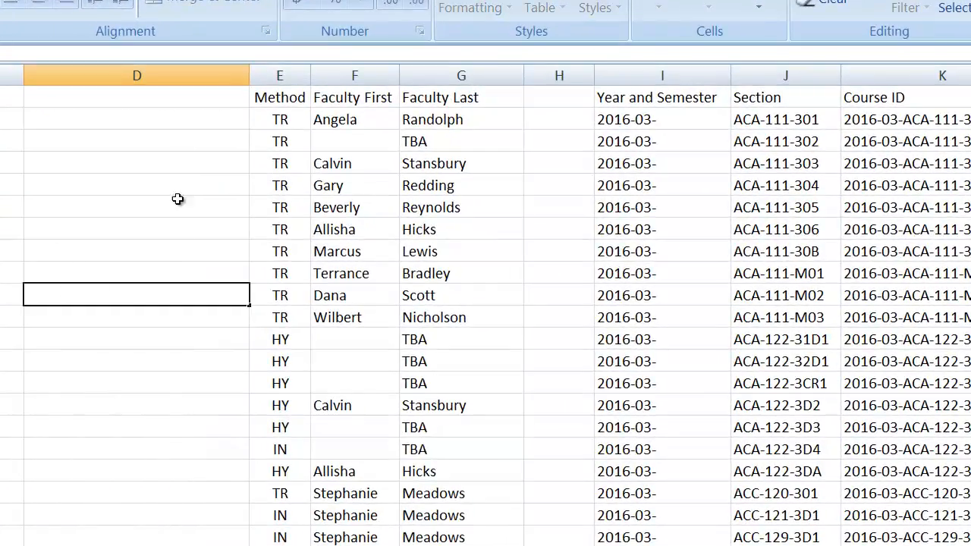
left_click(248, 73, "shift")
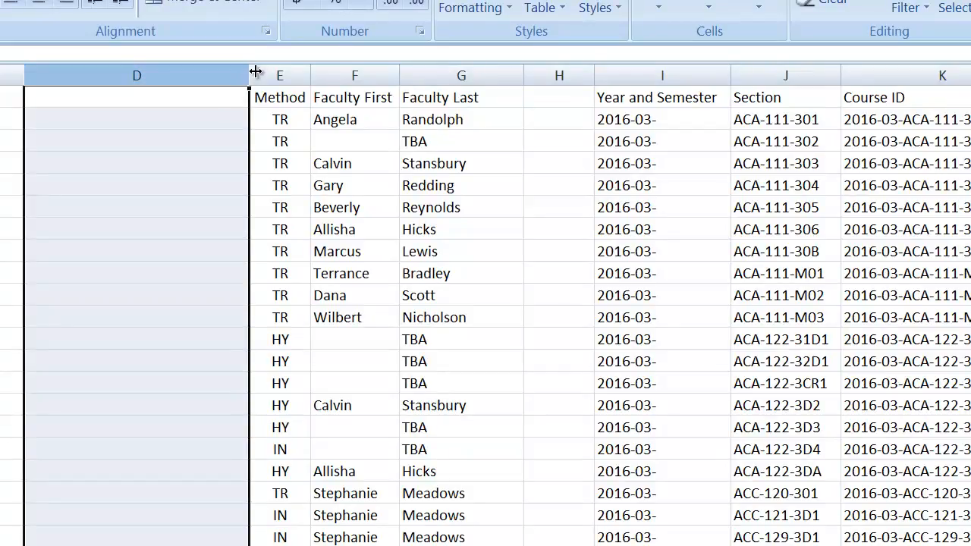
left_click_drag(251, 76, 79, 75)
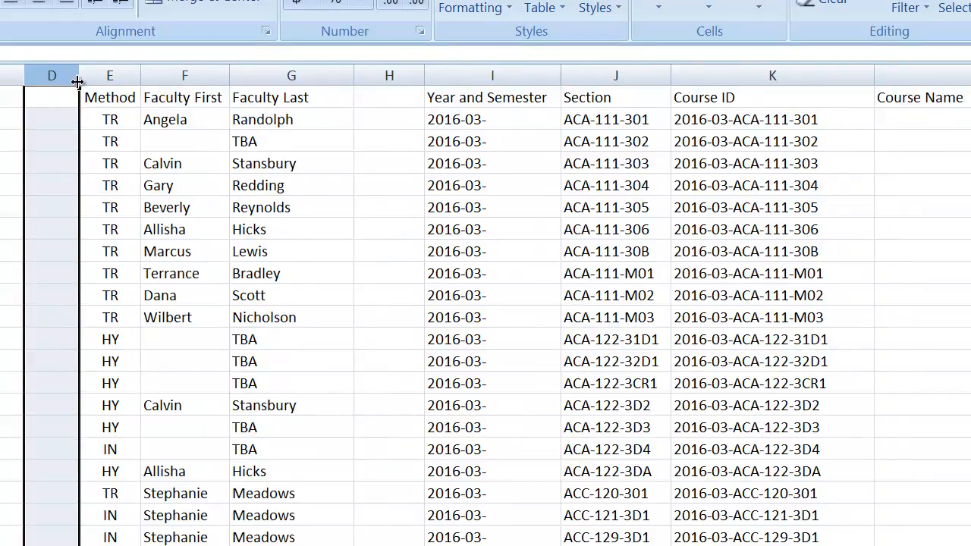
Step: Insert a column before Faculty First and fill it with a copy of spacer column D
left_click(184, 75)
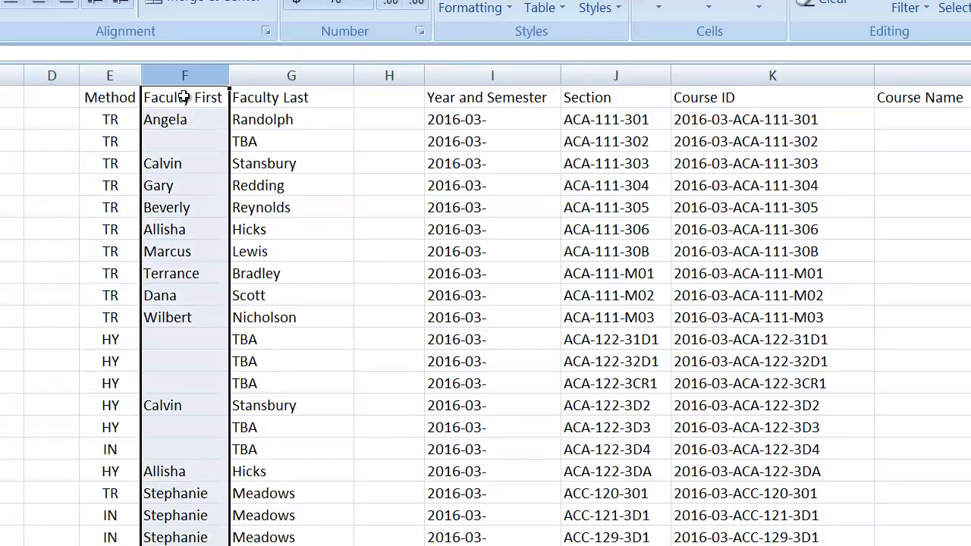
right_click(184, 99)
left_click(253, 229)
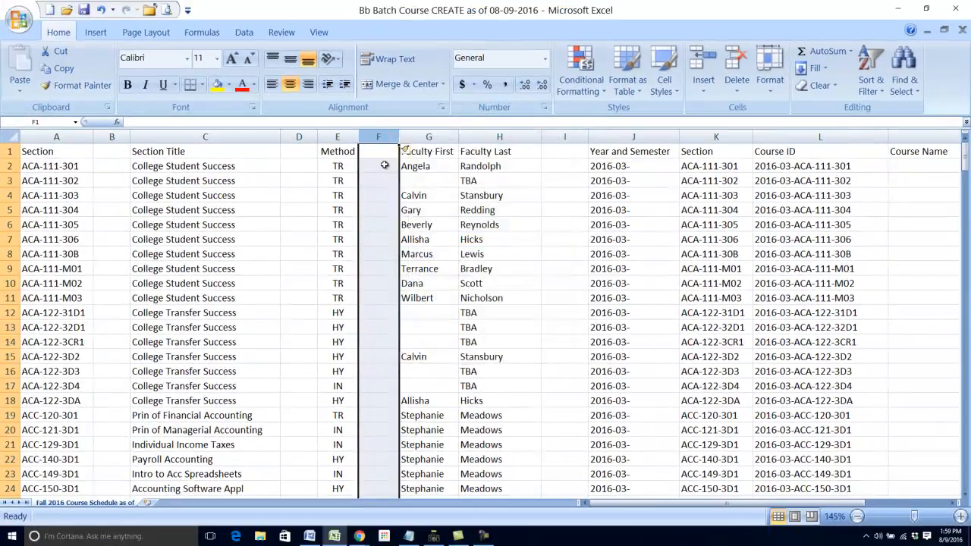
left_click(300, 137)
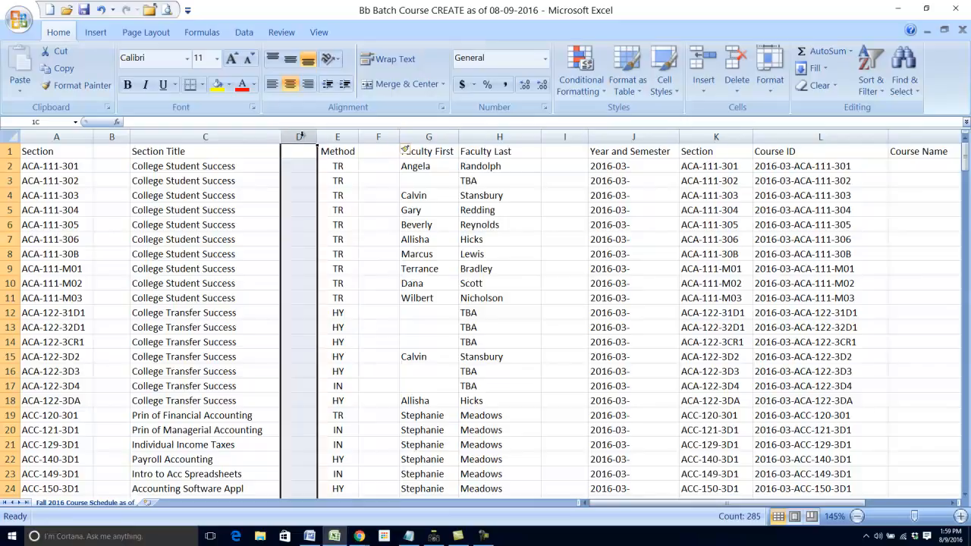
key("ctrl+c")
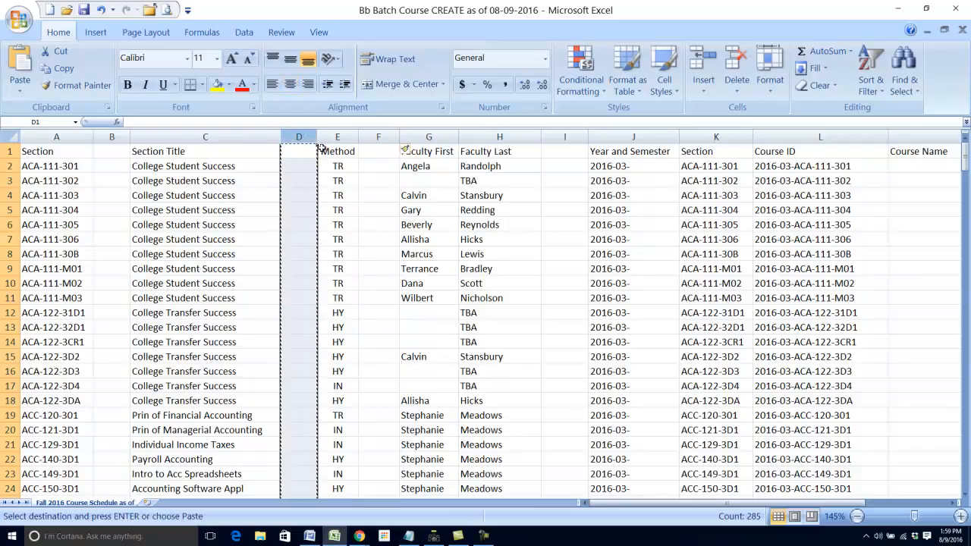
left_click(375, 152)
double_click(375, 165)
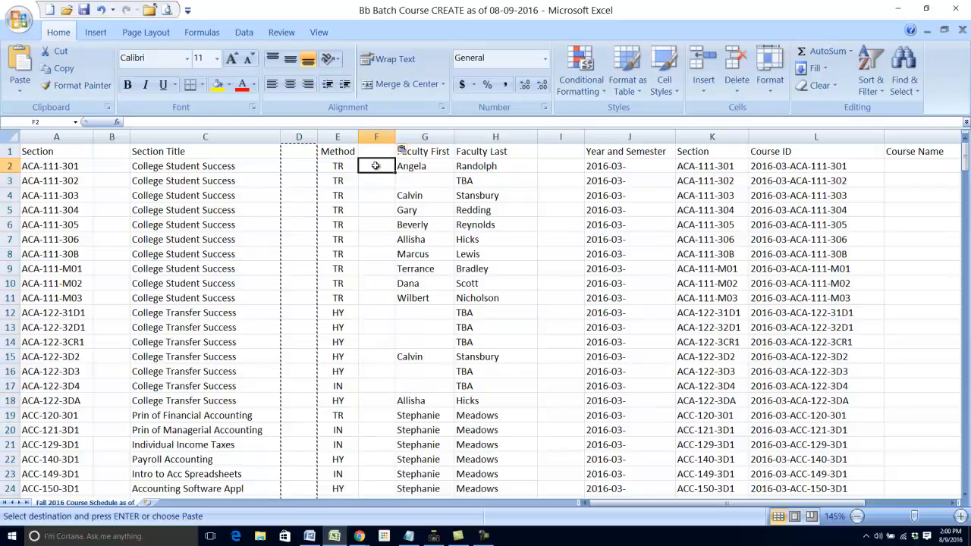
Step: Insert a column before Faculty Last and fill it with a copy of spacer column F
left_click(487, 138)
right_click(486, 169)
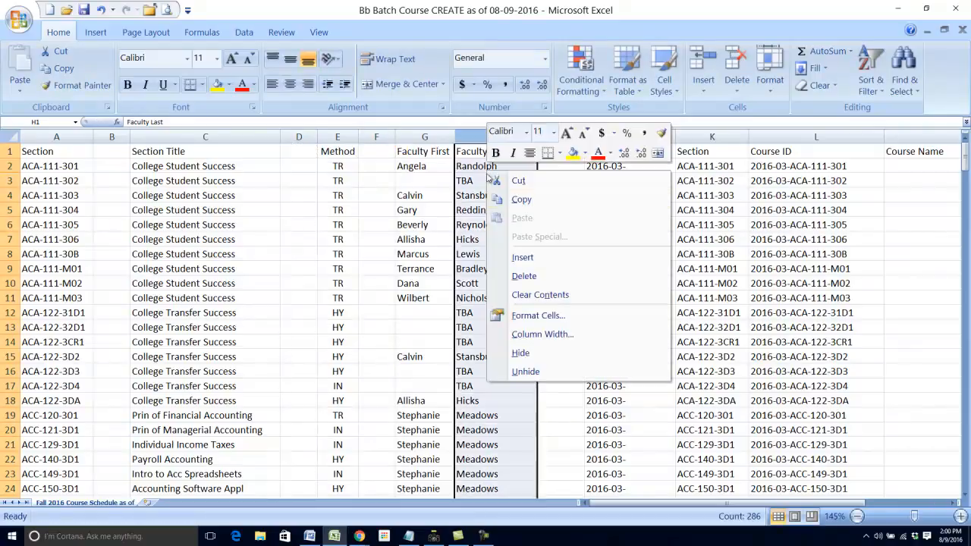
left_click(522, 257)
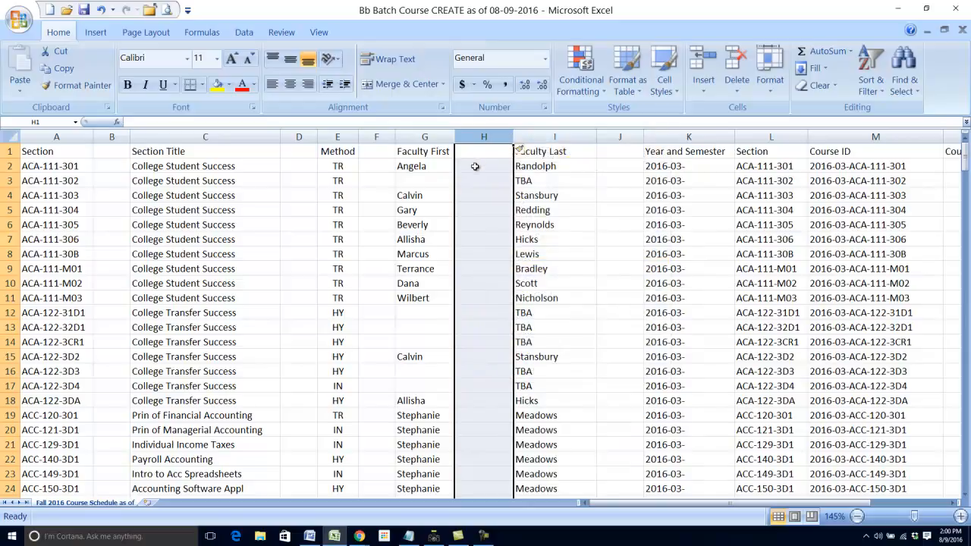
left_click(376, 137)
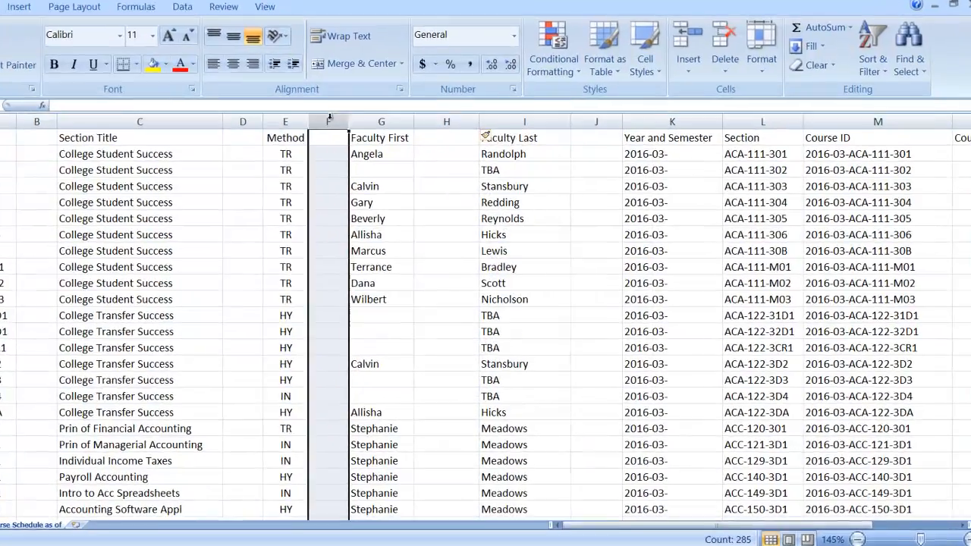
key("ctrl+c")
left_click(451, 138)
key("ctrl+v")
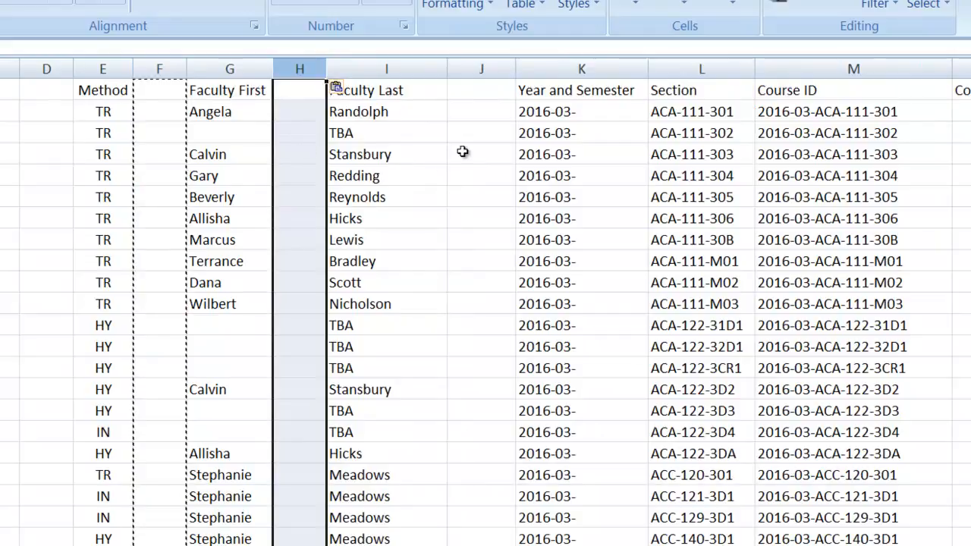
left_click(464, 194)
key("Escape")
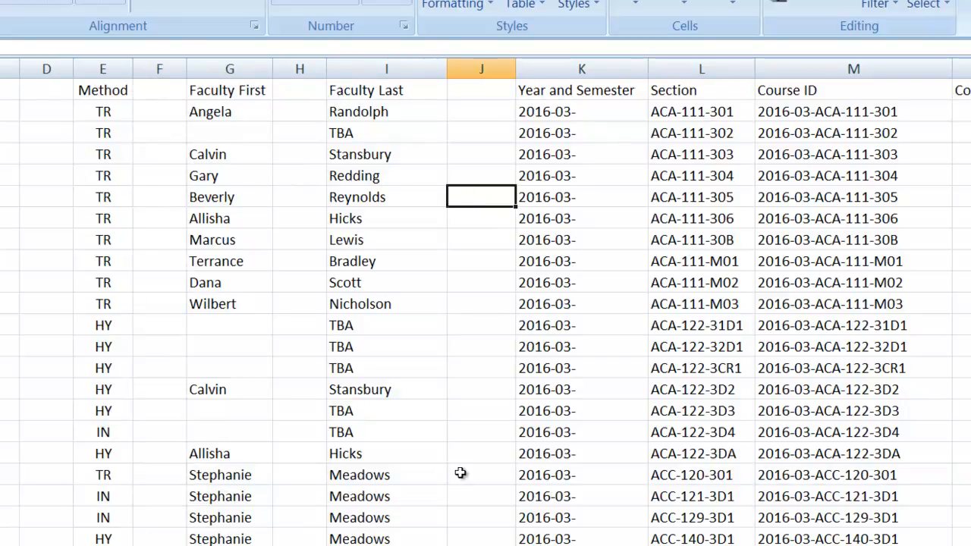
Step: Narrow the Course ID, Section, Year and Semester, and Faculty Last columns to make room for Course Name
scroll(479, 431, "down", 1, "ctrl")
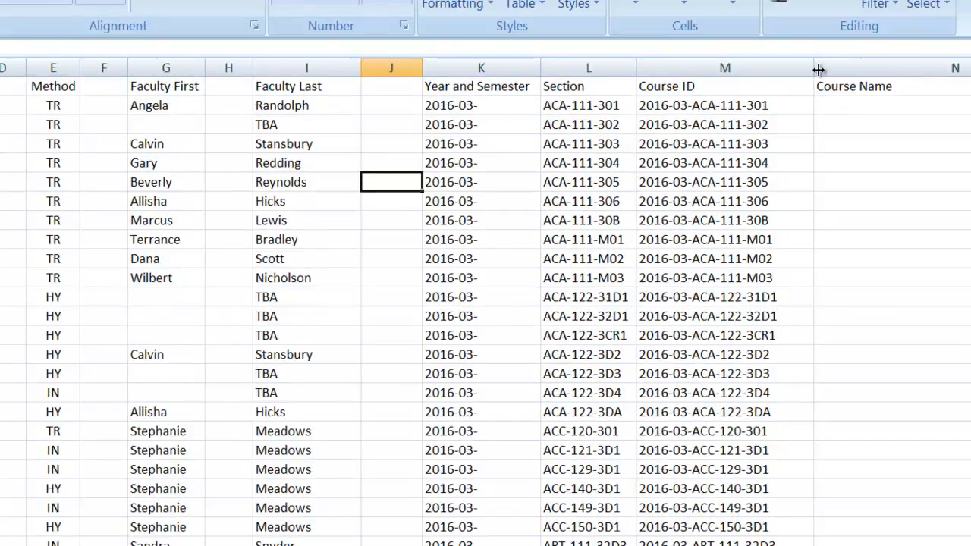
left_click_drag(819, 71, 735, 72)
left_click_drag(632, 63, 486, 71)
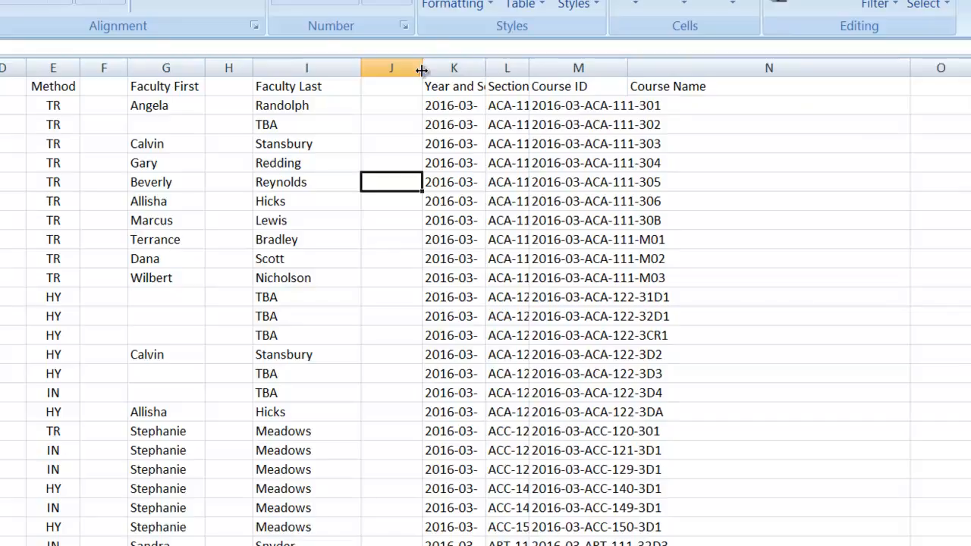
left_click_drag(363, 69, 320, 67)
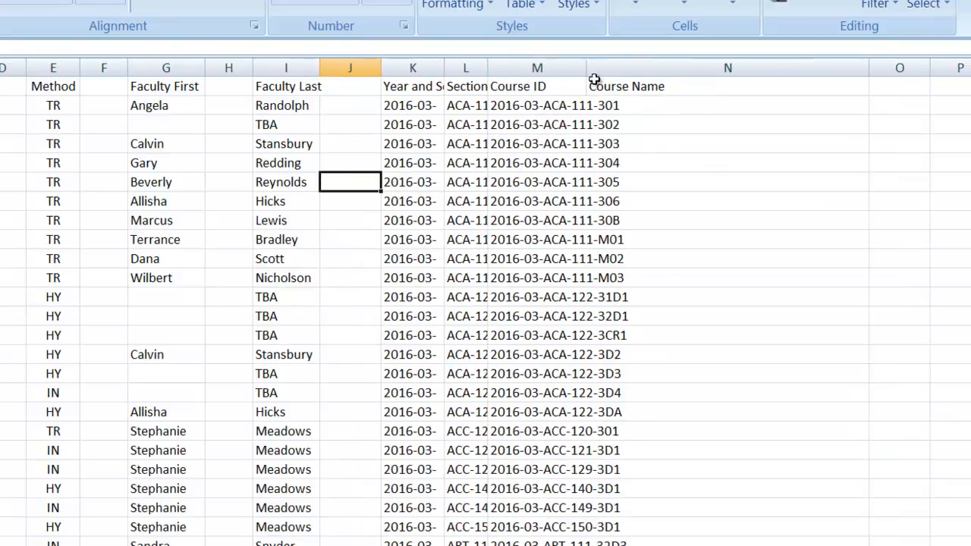
Step: Widen the Course ID column to show its full entries and slightly widen the Section column
left_click_drag(586, 67, 628, 68)
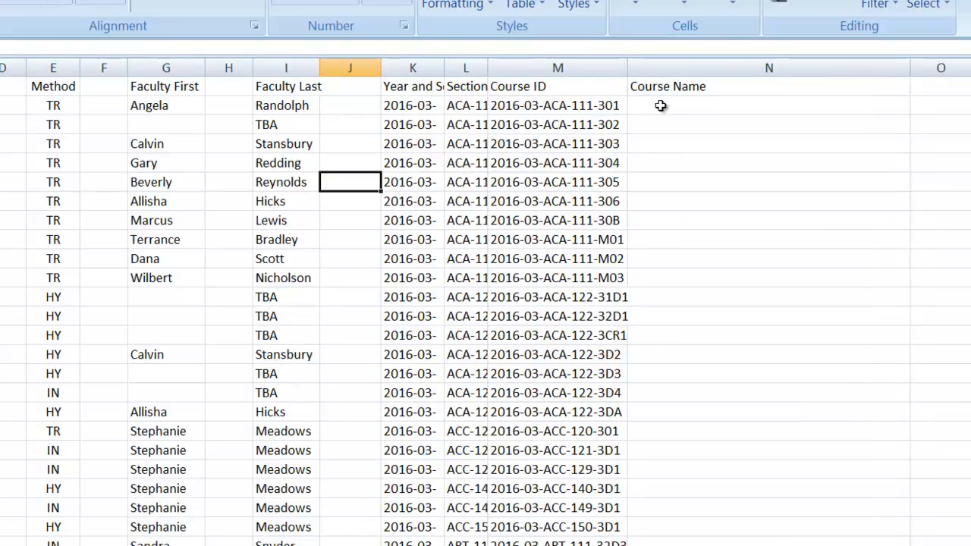
left_click_drag(488, 67, 534, 68)
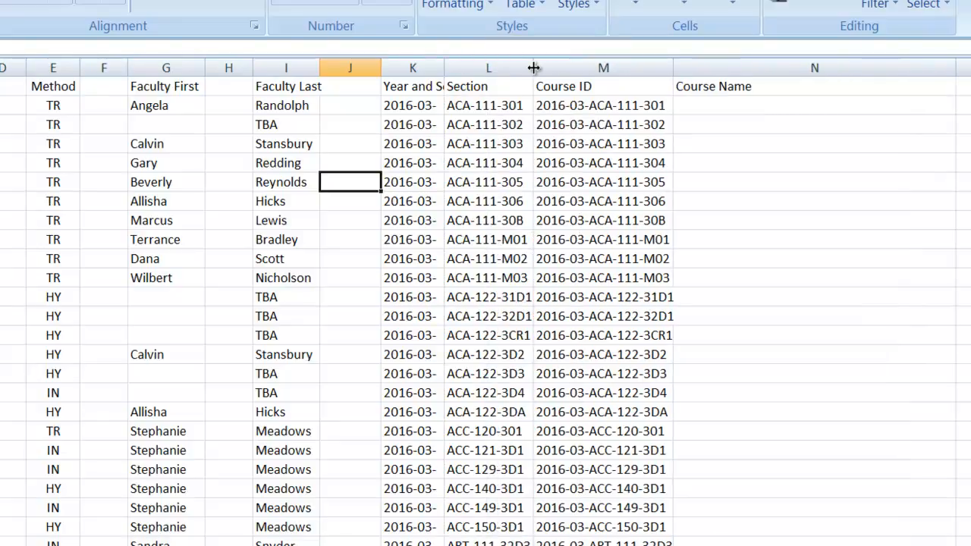
left_click_drag(534, 67, 500, 67)
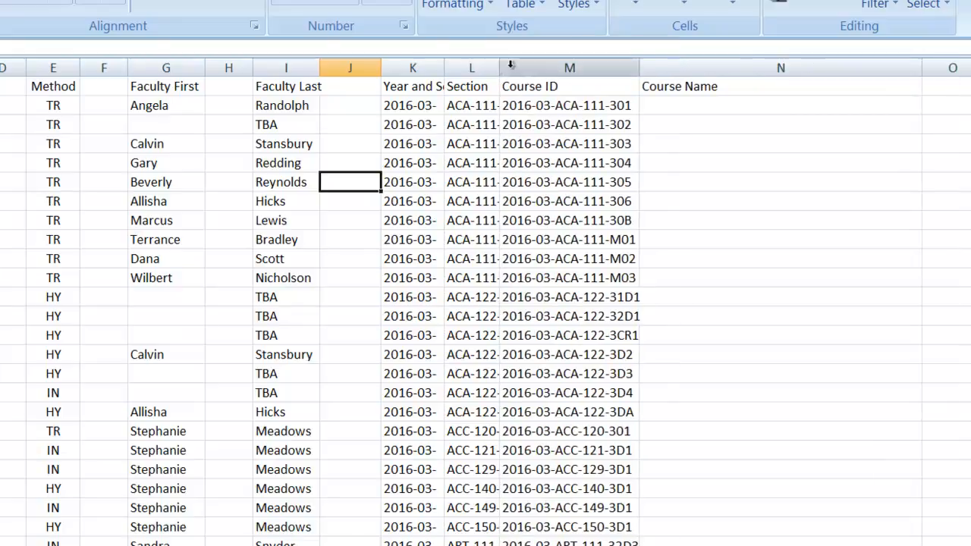
Step: Start the Course Name formula in N2 by joining the first four references as =M2&B2&C2&D2&
left_click(667, 109)
type("=")
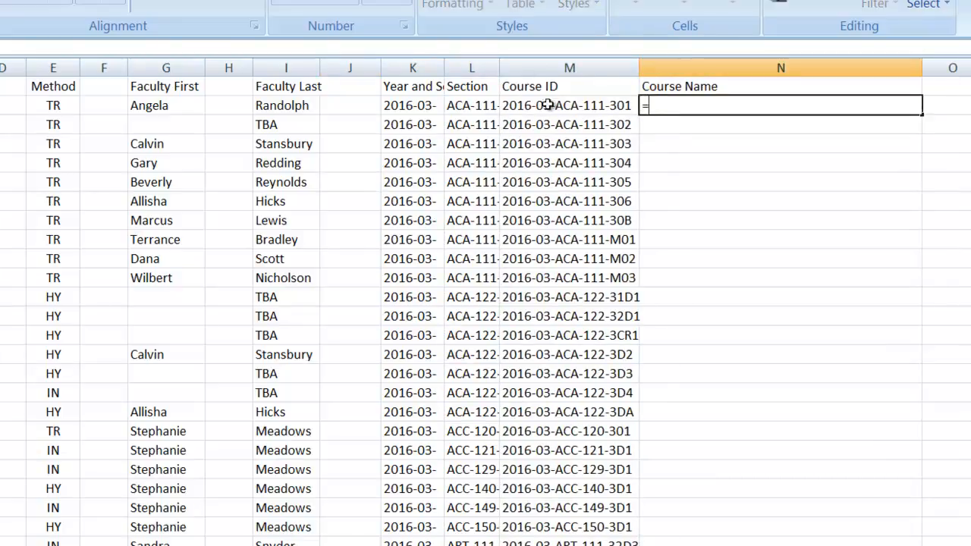
left_click(546, 105)
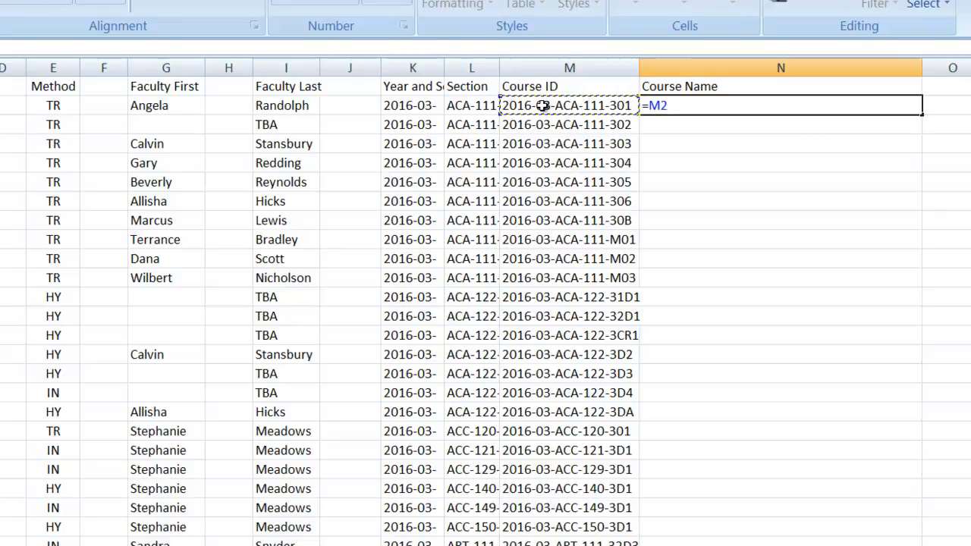
type("&")
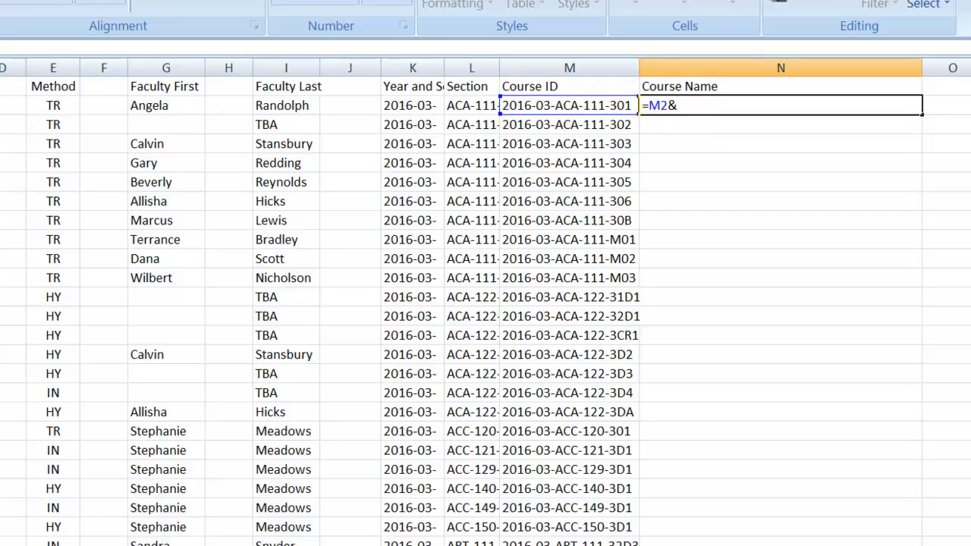
type("B2&C2&")
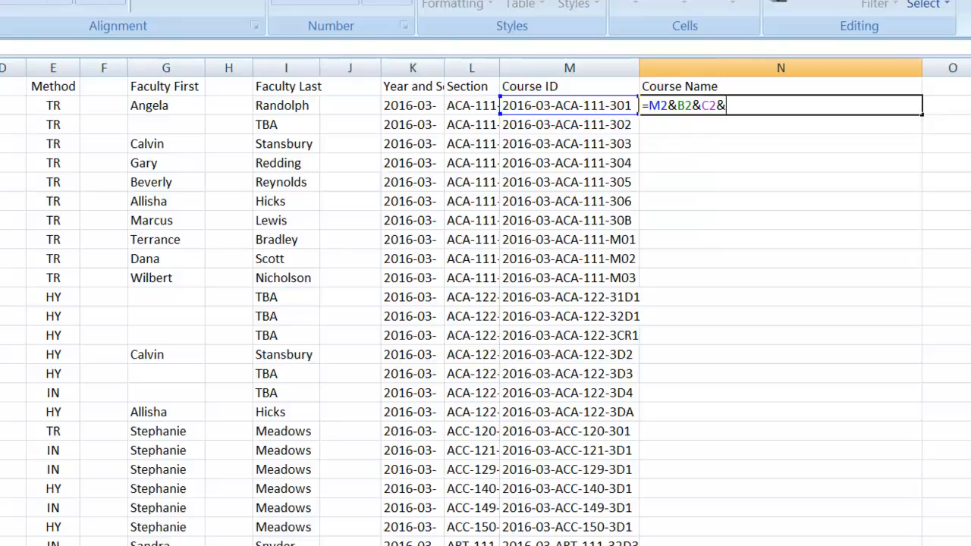
left_click(15, 106)
type("&")
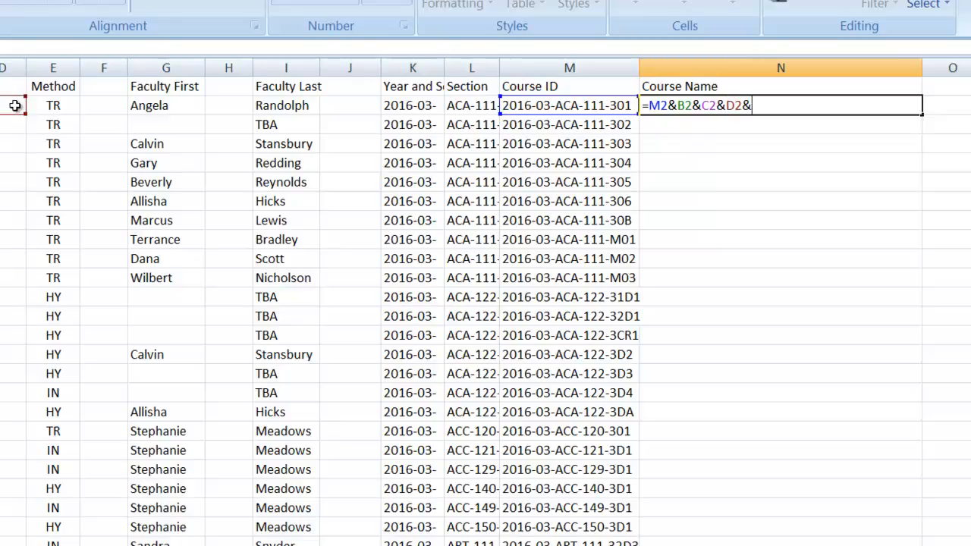
Step: Complete the N2 formula as =M2&B2&C2&D2&E2&F2&G2&H2&I2, without a trailing ampersand, and fit column N to its contents
left_click(54, 106)
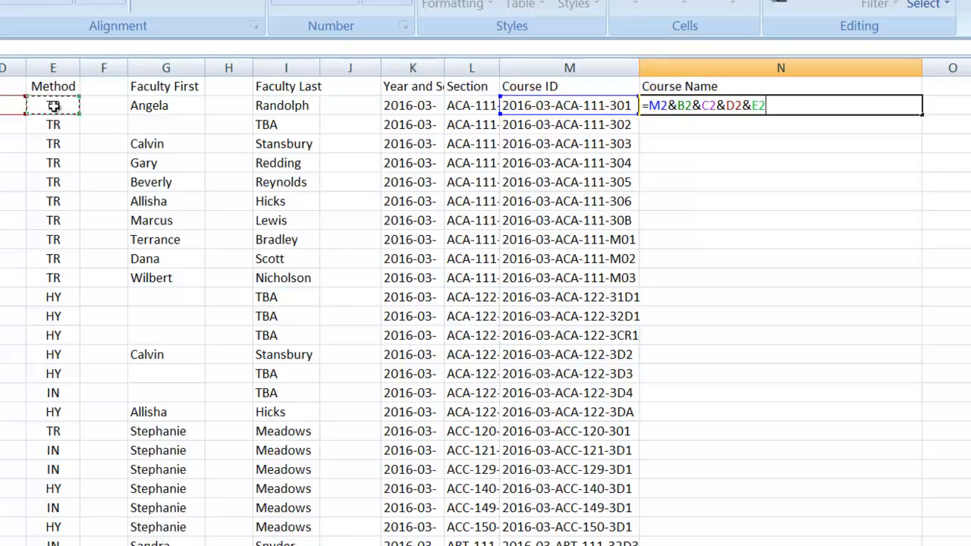
type("&")
left_click(92, 105)
type("&")
left_click(161, 105)
type("&")
left_click(221, 107)
type("&")
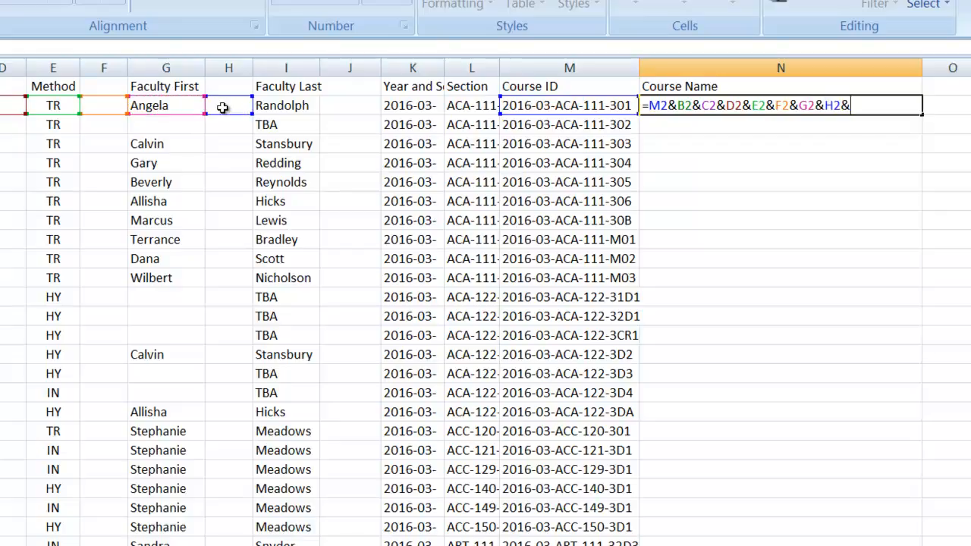
left_click(275, 106)
type("&")
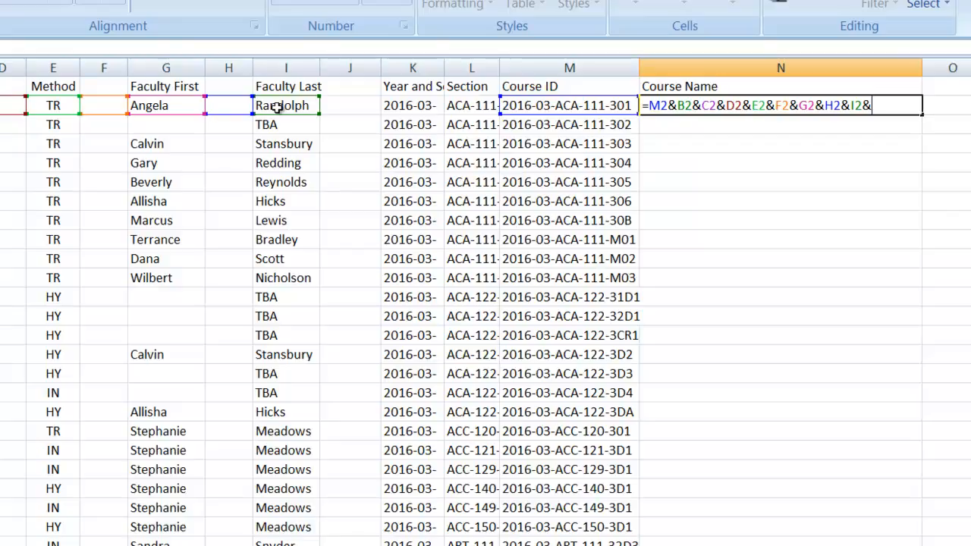
key("Return")
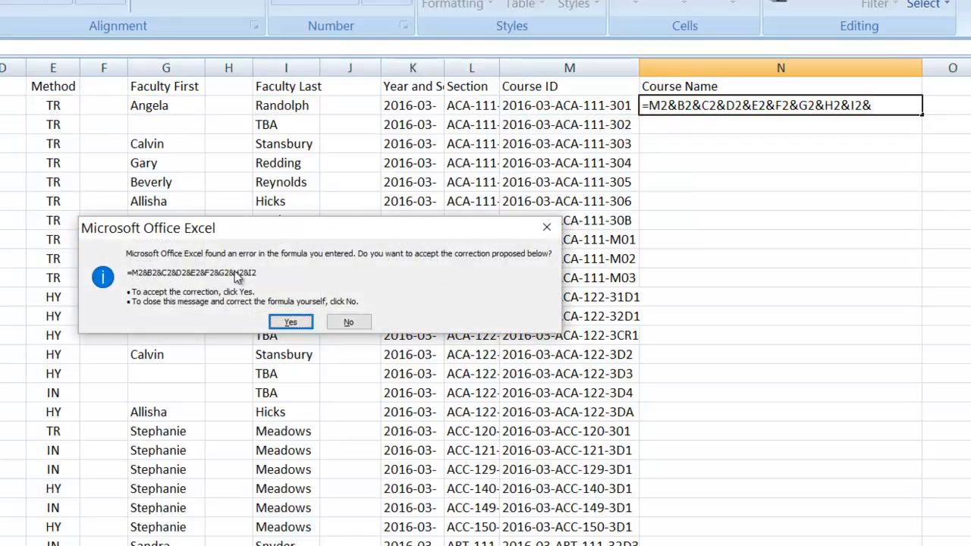
left_click(291, 323)
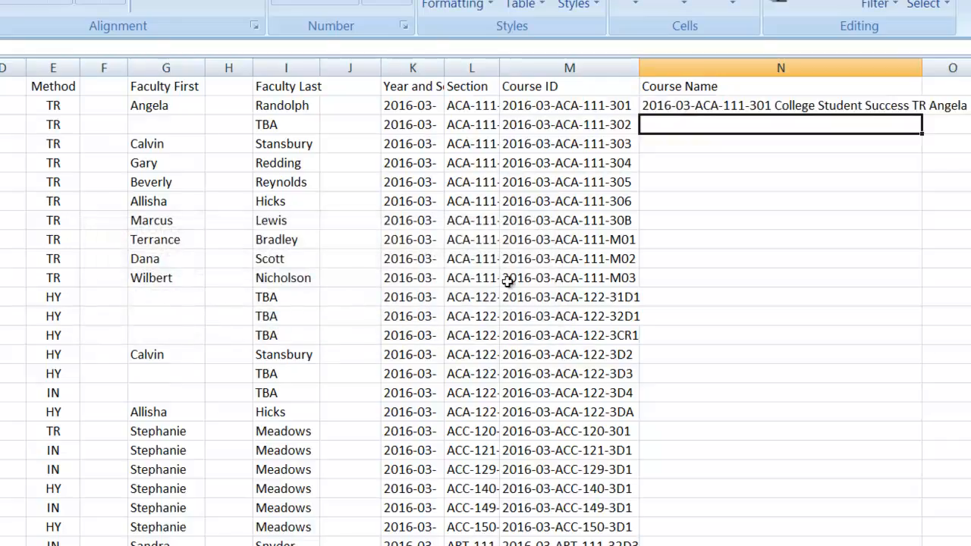
double_click(922, 68)
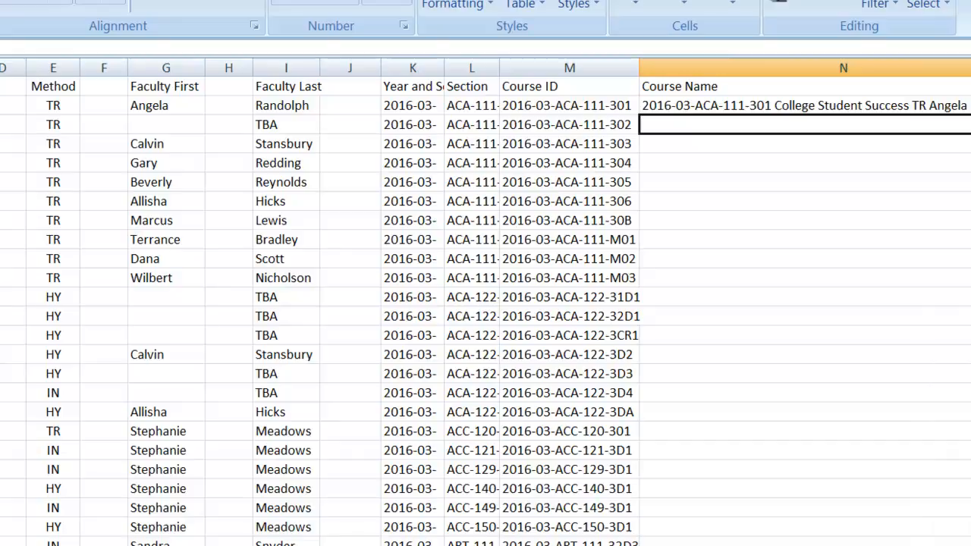
scroll(486, 302, "right", 3)
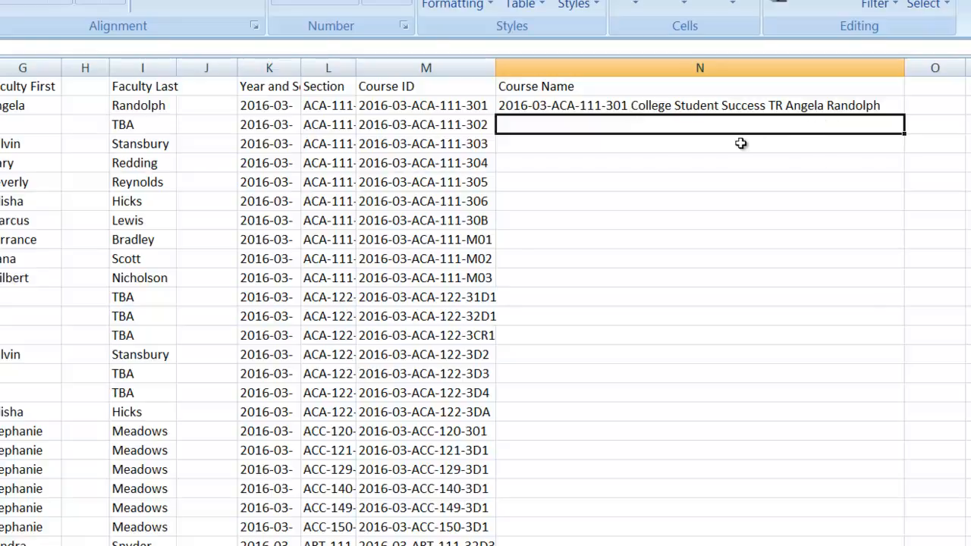
Step: Copy N2 and paste only its formula into N3:N286, and refit the Course Name column to its contents
left_click(570, 106)
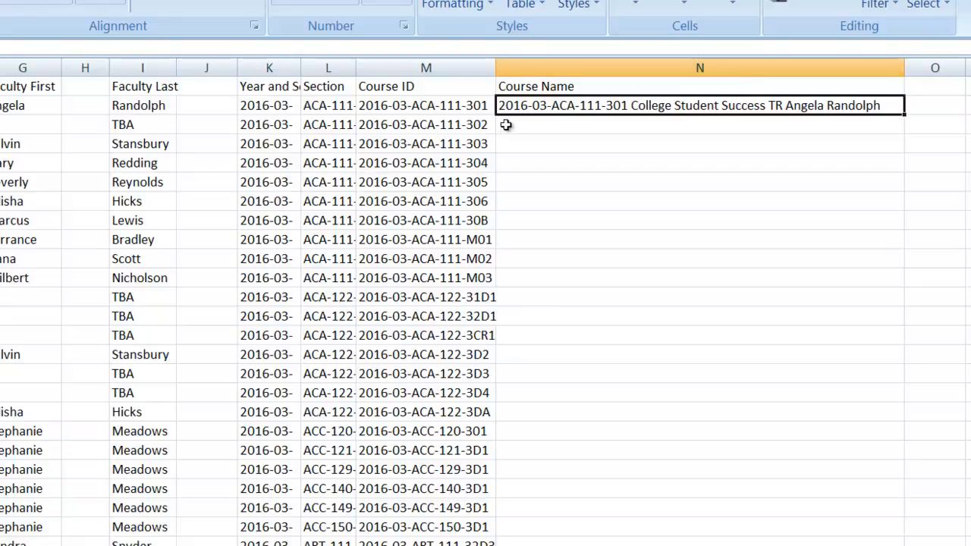
key("ctrl+c")
left_click(554, 124)
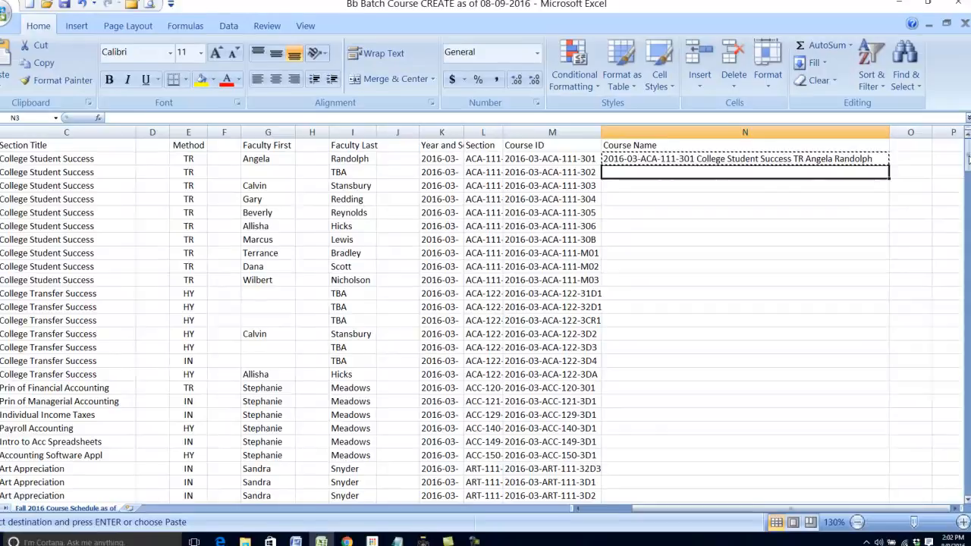
left_click_drag(966, 148, 966, 487)
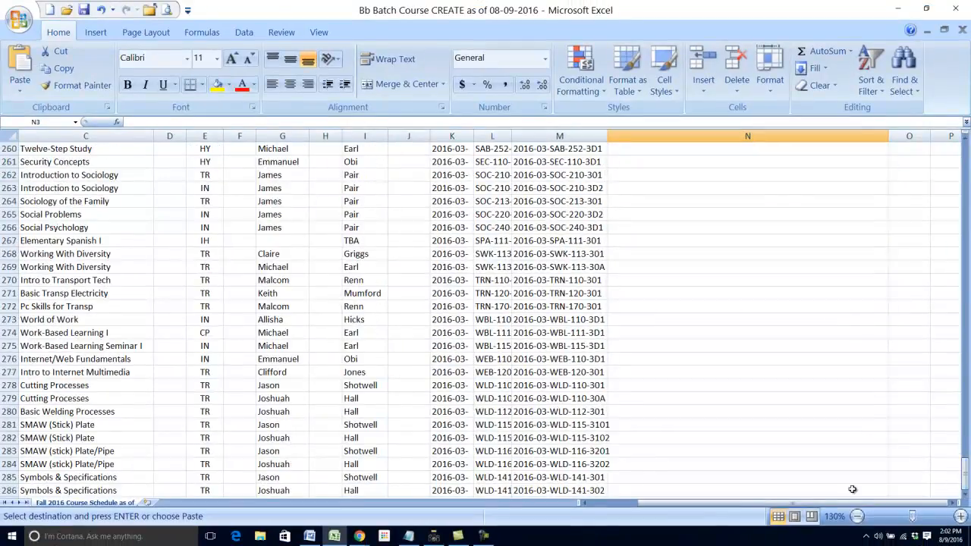
left_click(648, 491, "shift")
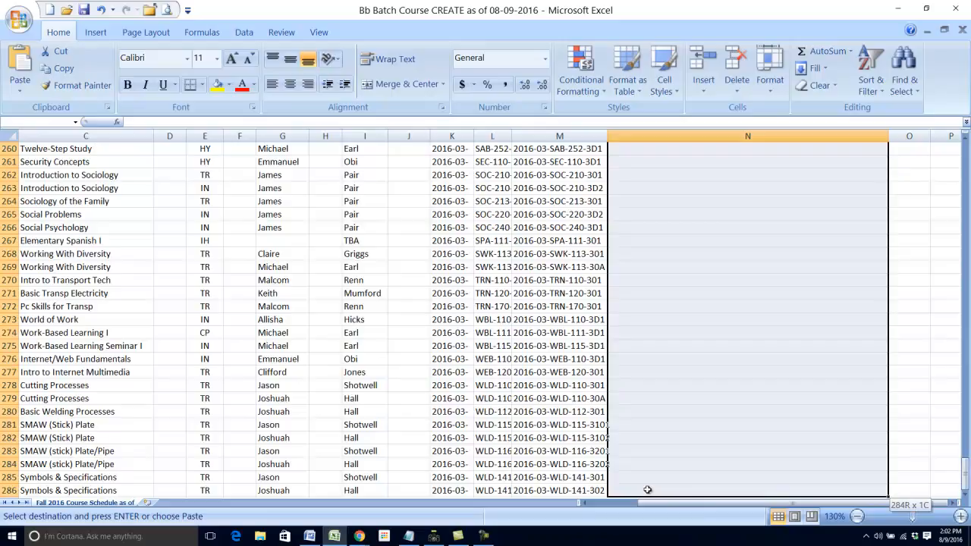
right_click(734, 278)
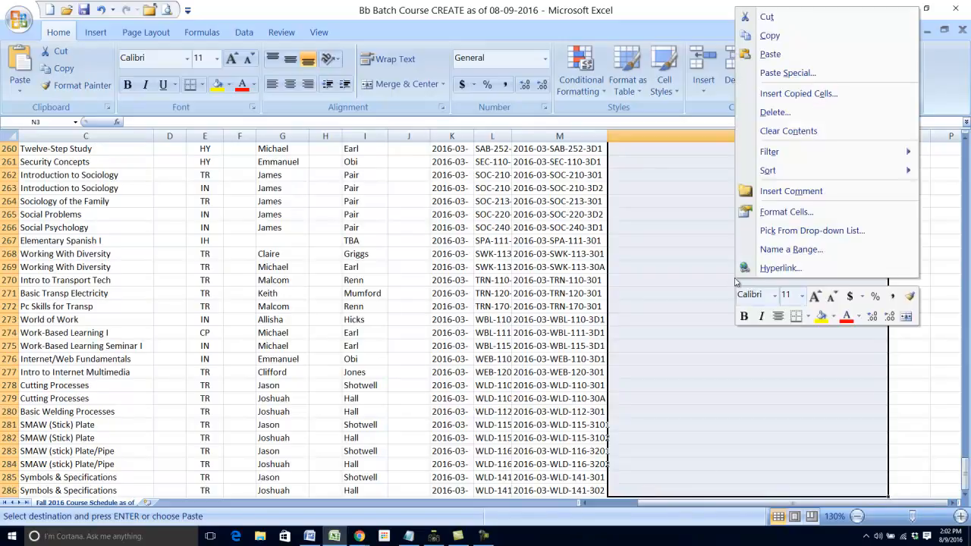
left_click(789, 73)
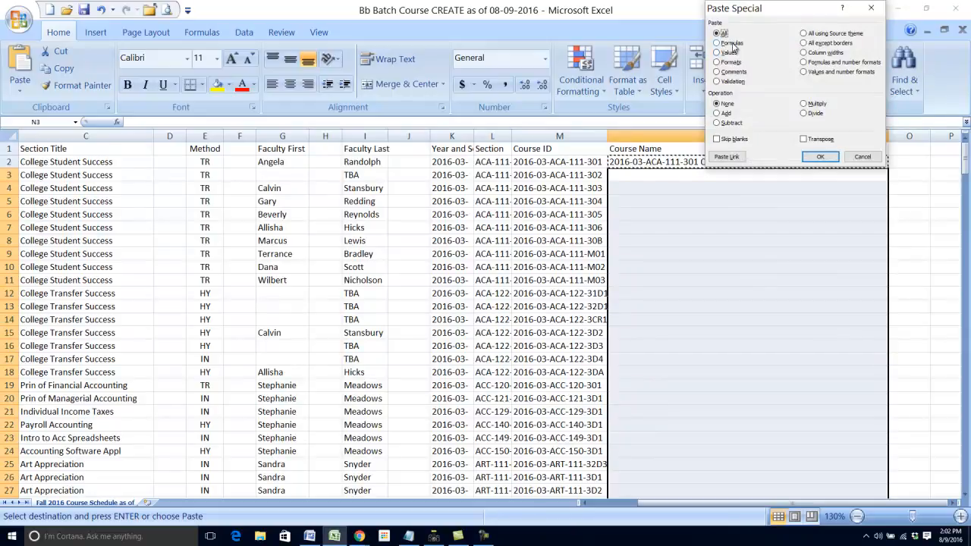
left_click(730, 43)
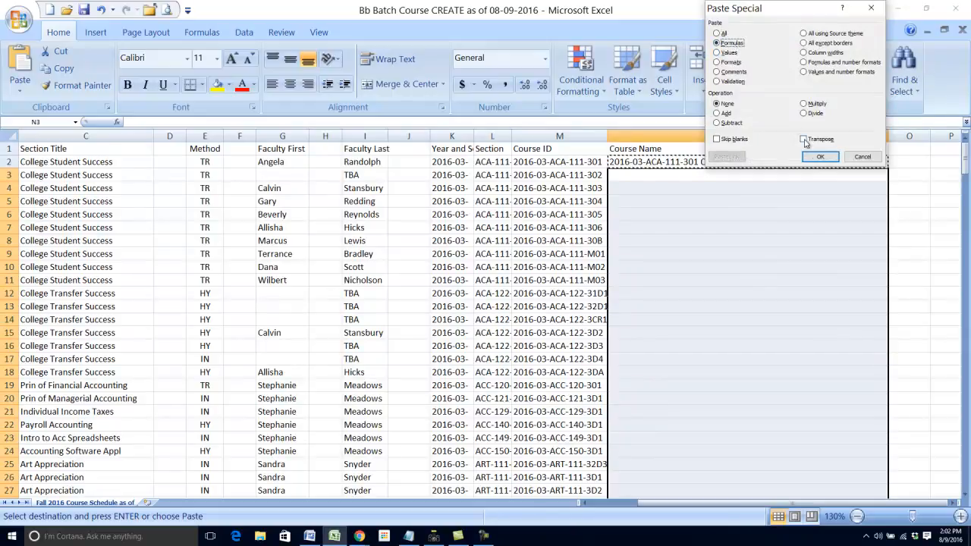
left_click(819, 157)
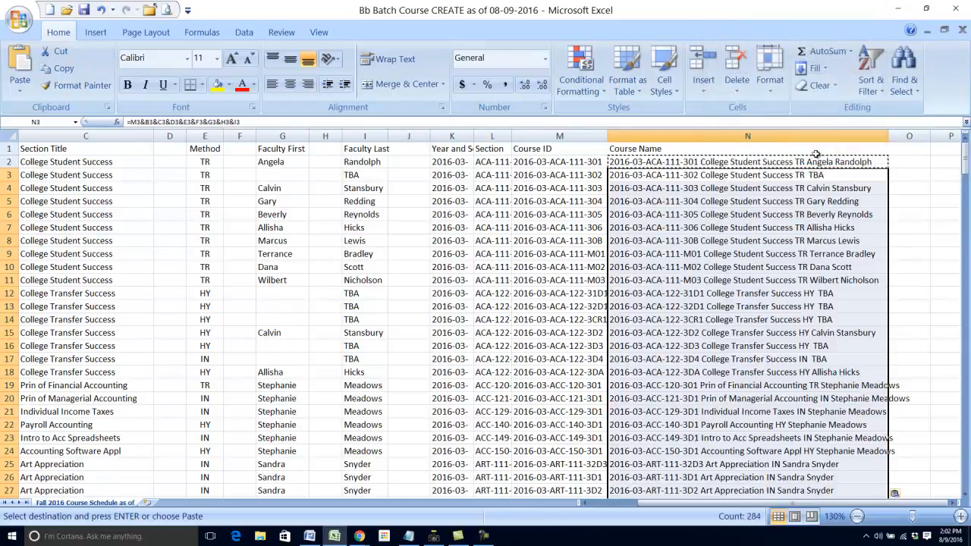
double_click(889, 137)
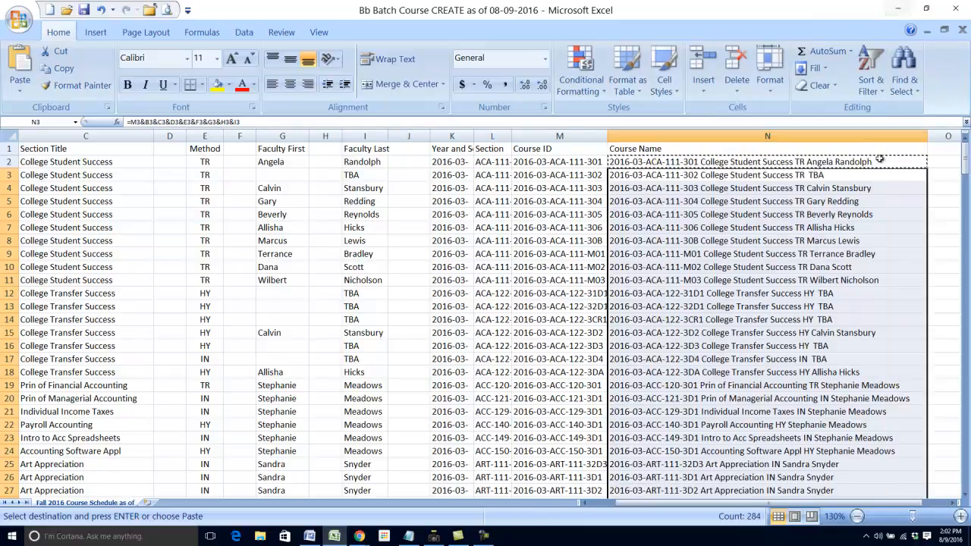
Step: Spot-check the Course Name formulas in rows 12, 31, 66 and 149 against their source columns, and clear the copy selection
left_click(766, 293)
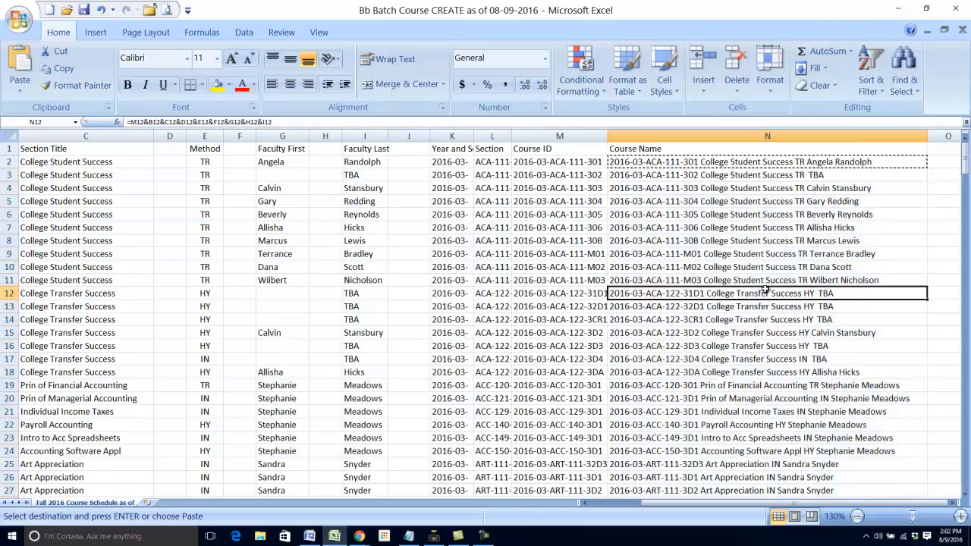
scroll(759, 296, "down", 6)
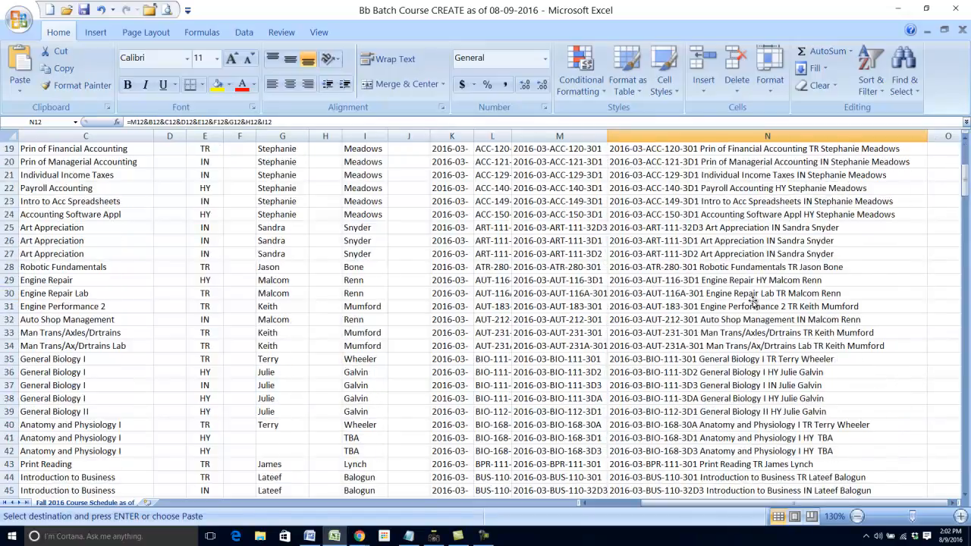
left_click(750, 305)
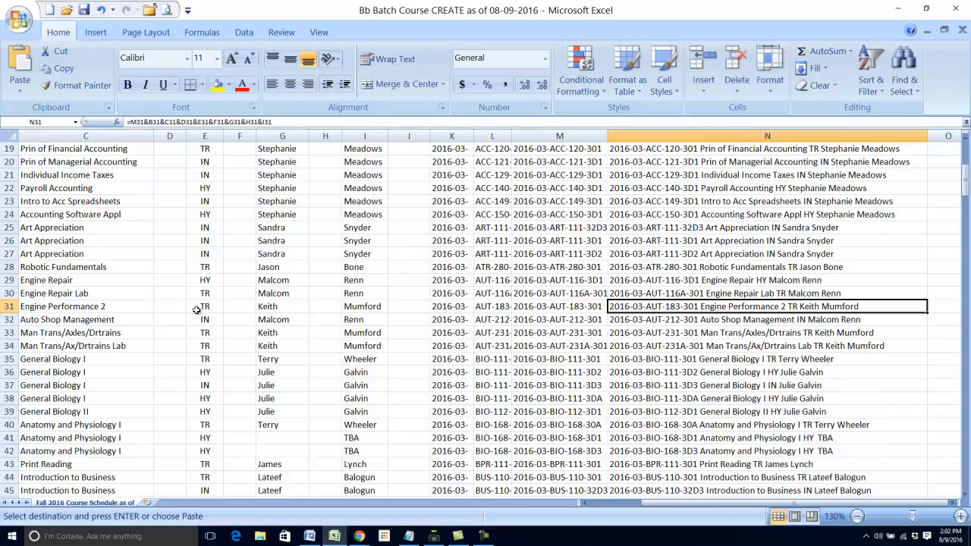
scroll(599, 402, "down", 11)
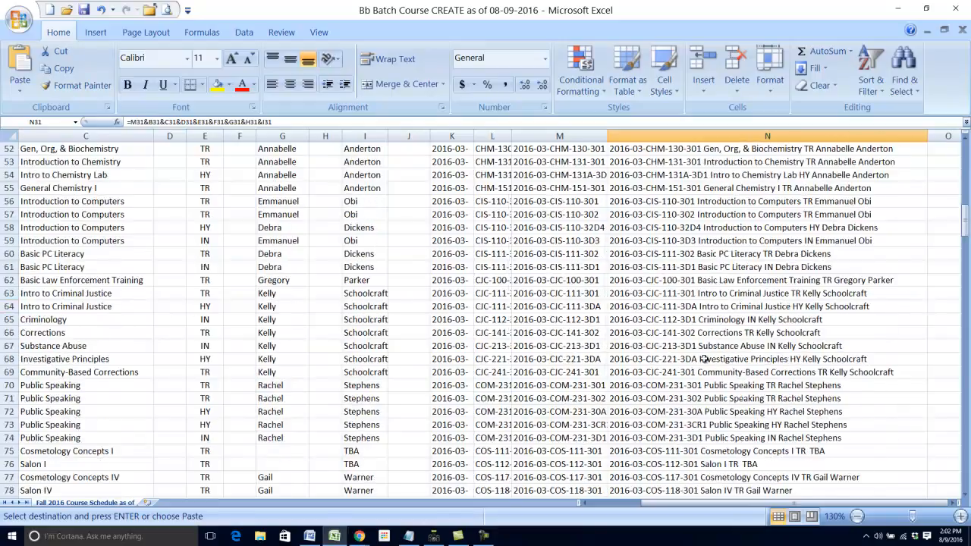
left_click(701, 334)
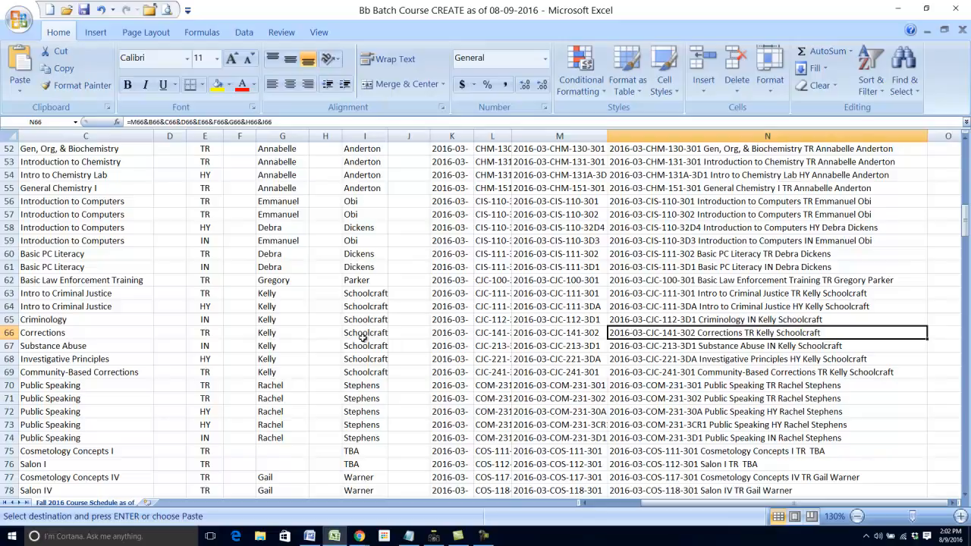
scroll(697, 332, "down", 5)
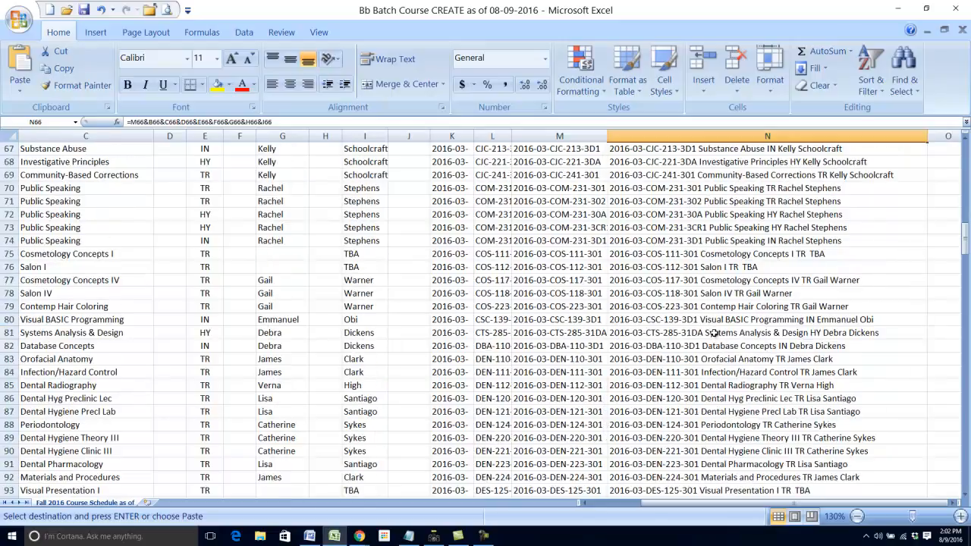
scroll(713, 333, "down", 3)
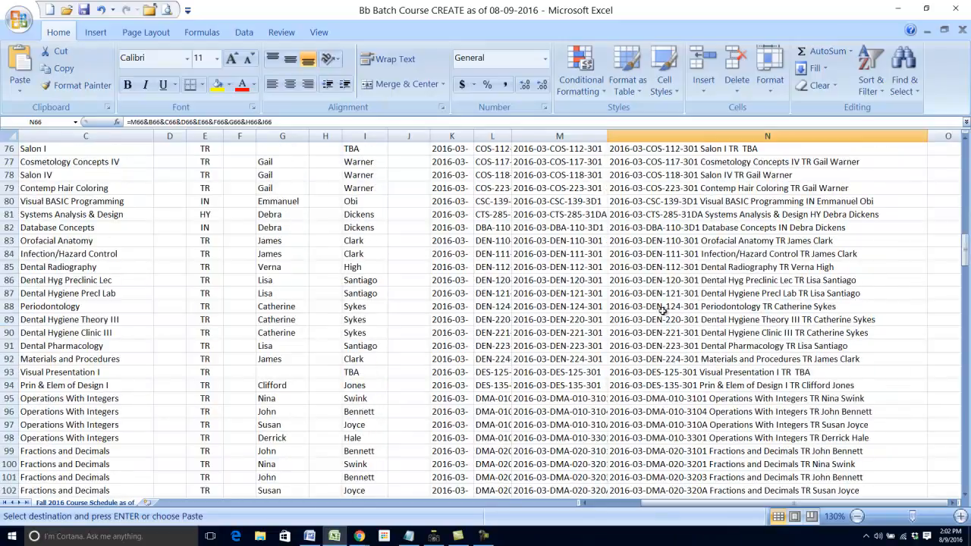
scroll(661, 323, "down", 6)
scroll(676, 316, "down", 14)
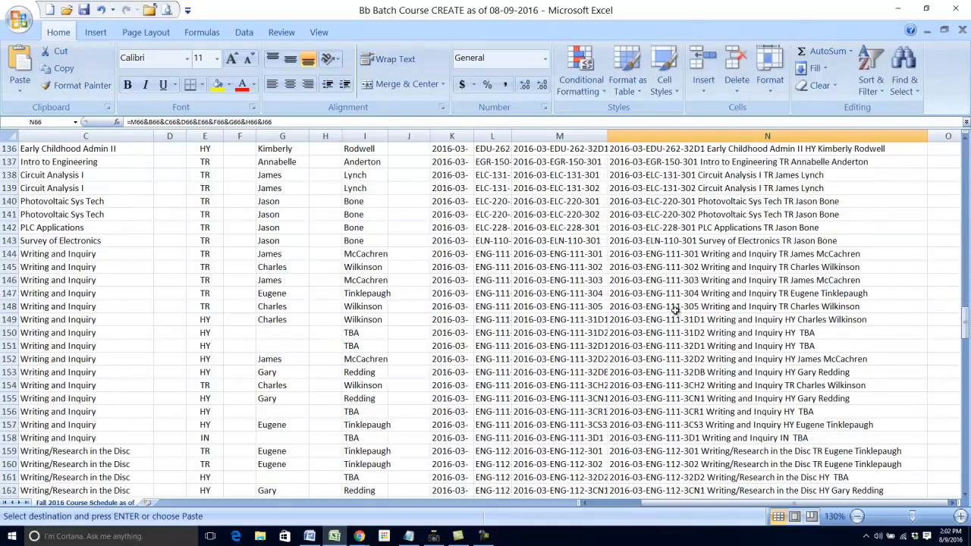
left_click(667, 321)
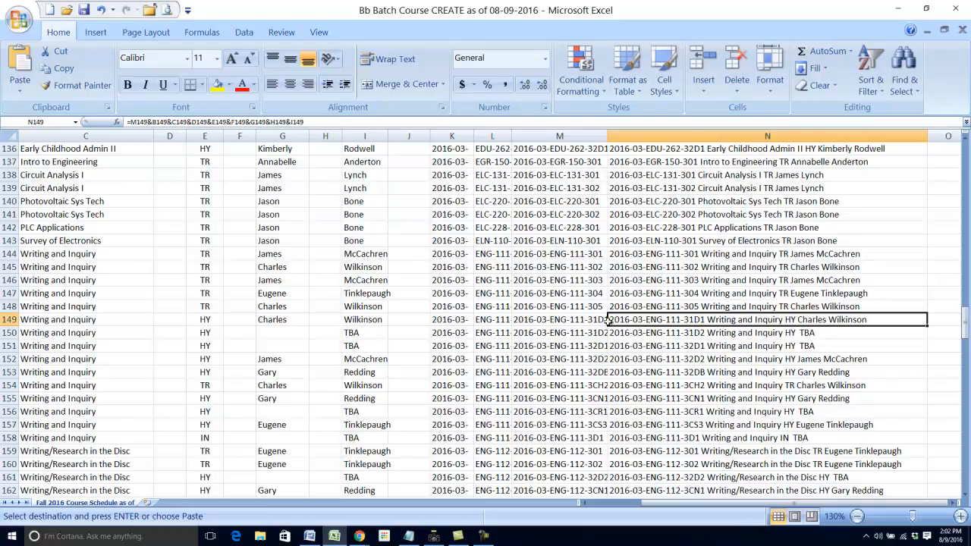
left_click_drag(966, 332, 966, 156)
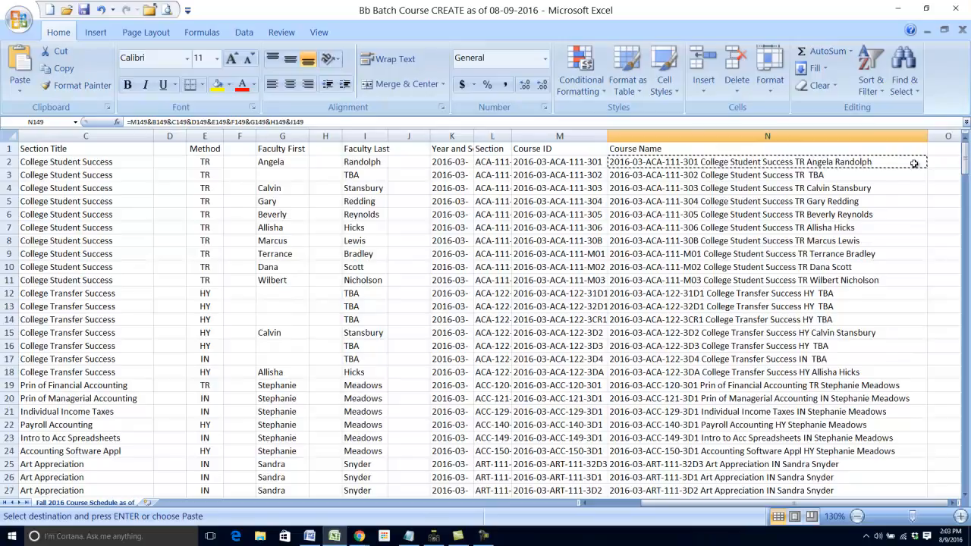
key("Escape")
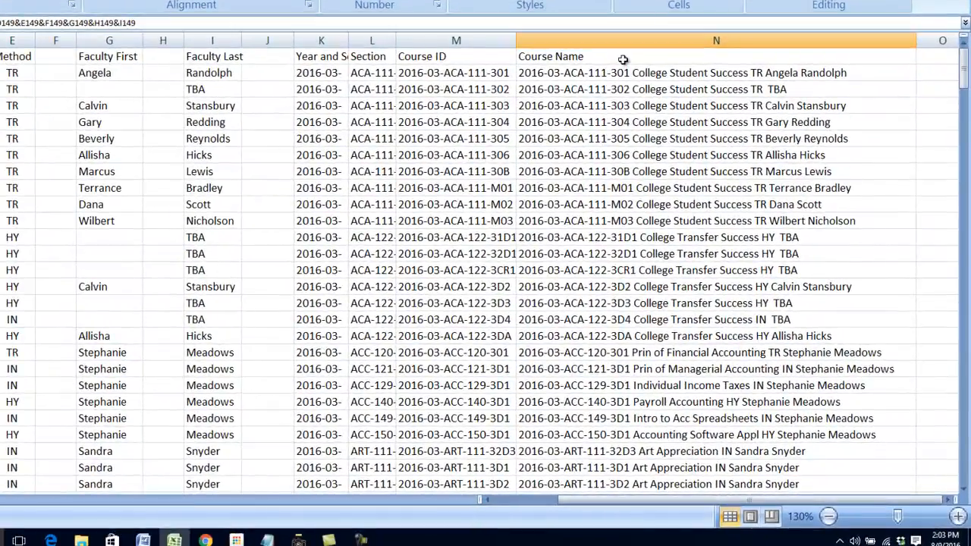
Step: Copy the entire Course Name column N
left_click(619, 102)
left_click(623, 170)
left_click(617, 238)
left_click(610, 273)
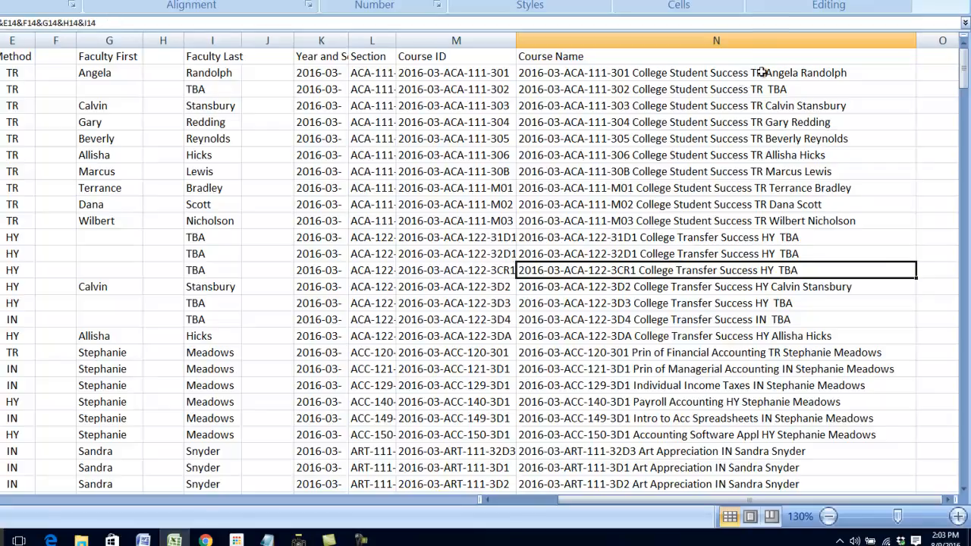
left_click(704, 38)
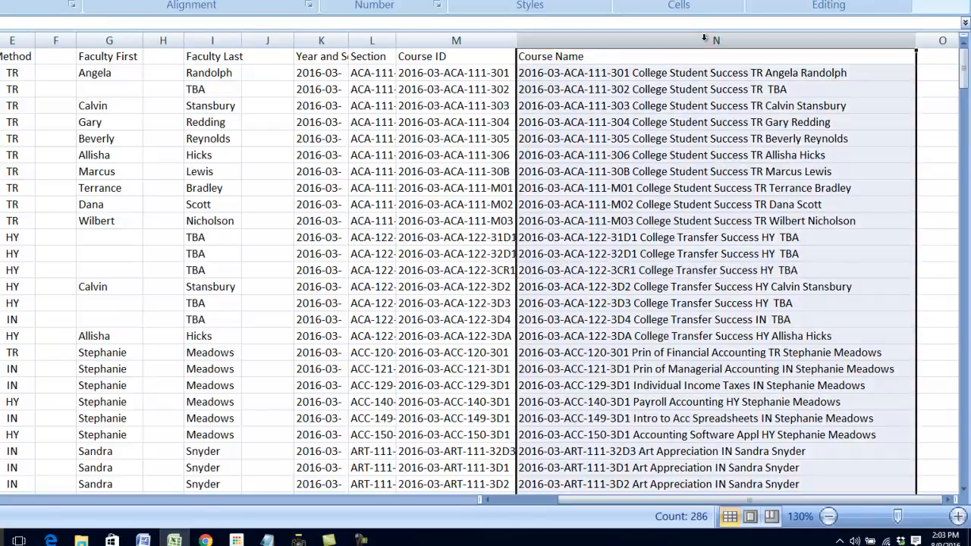
left_click_drag(645, 501, 645, 504)
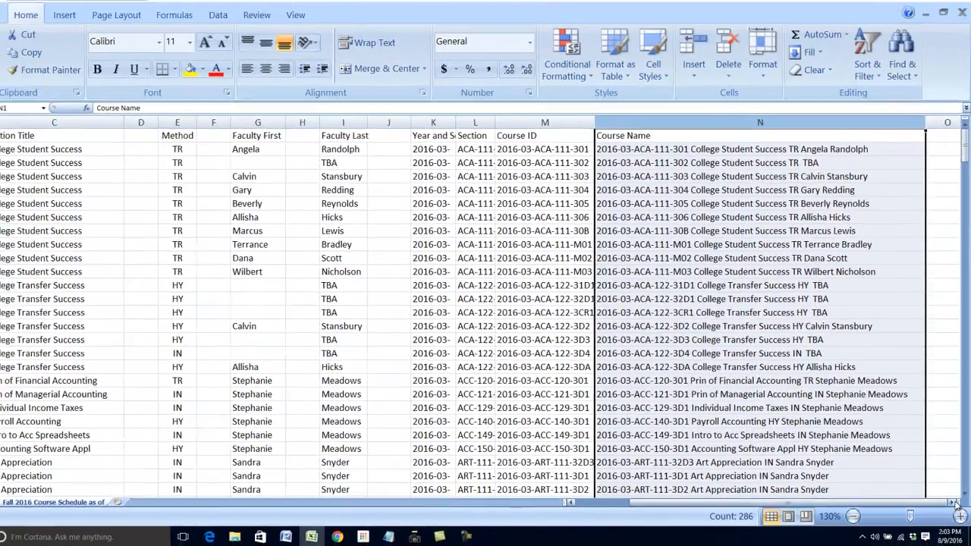
left_click(955, 503)
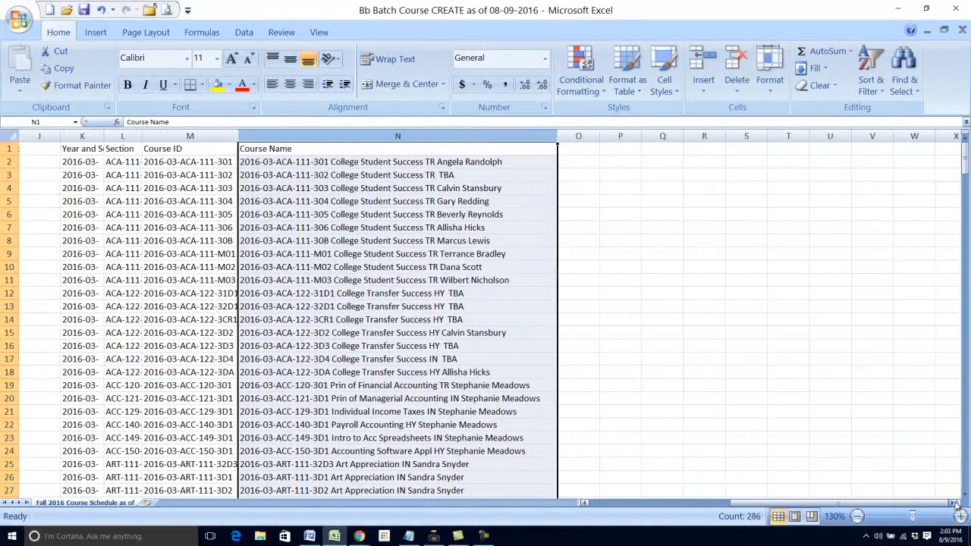
right_click(313, 154)
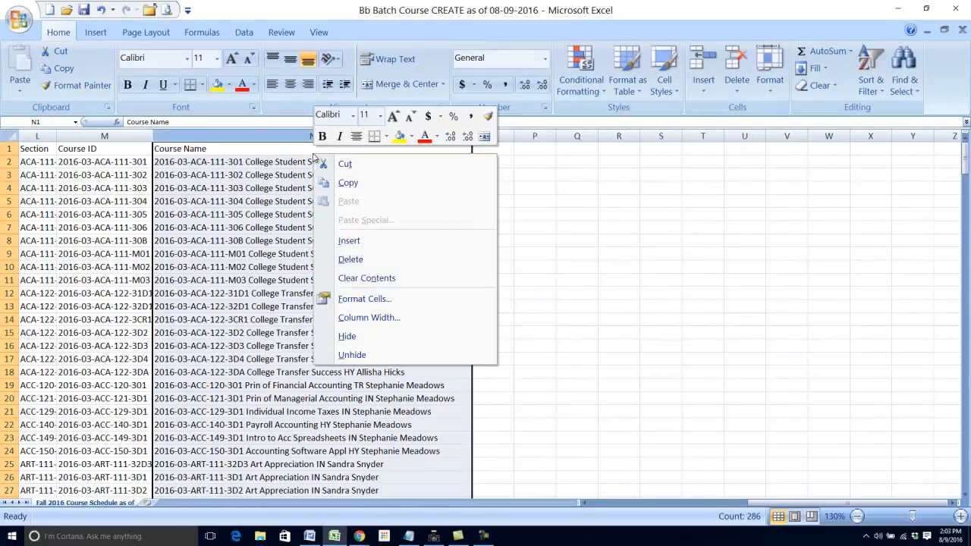
left_click(347, 183)
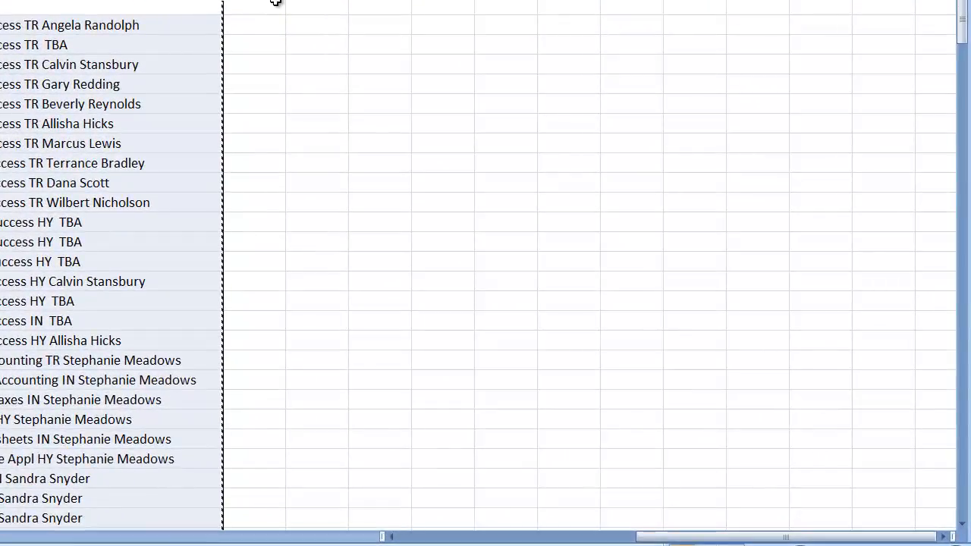
Step: Paste only the values of the copied Course Name column into column P, starting at P1, and fit column P to its contents
left_click(316, 4)
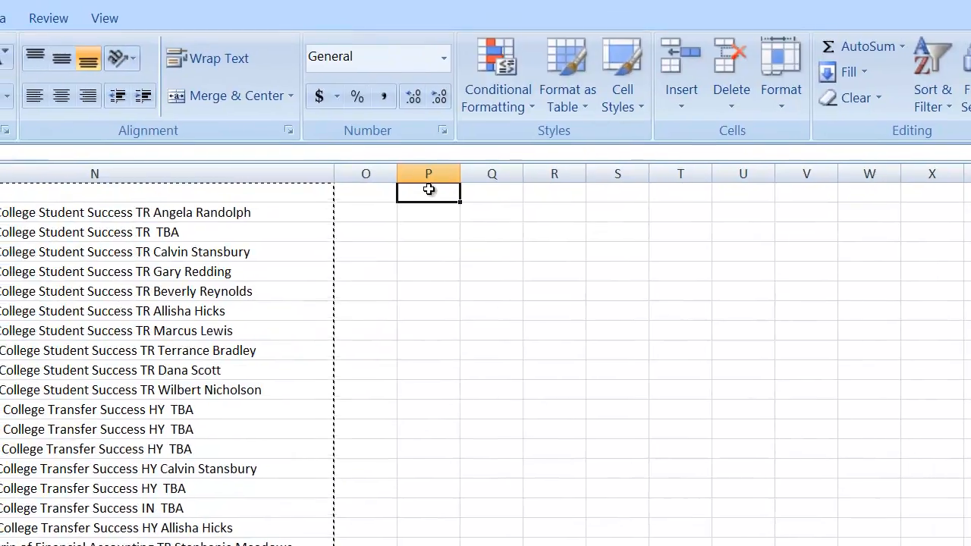
right_click(317, 4)
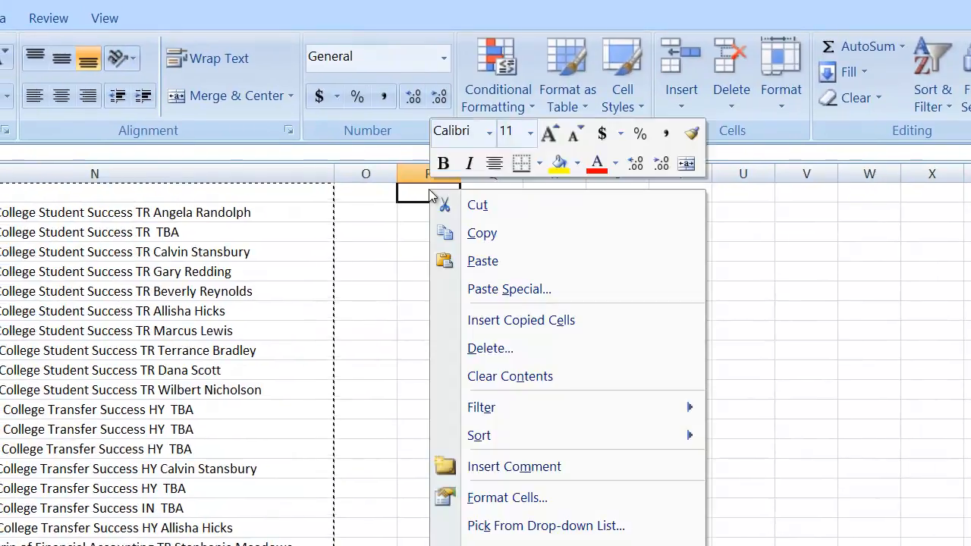
left_click(486, 288)
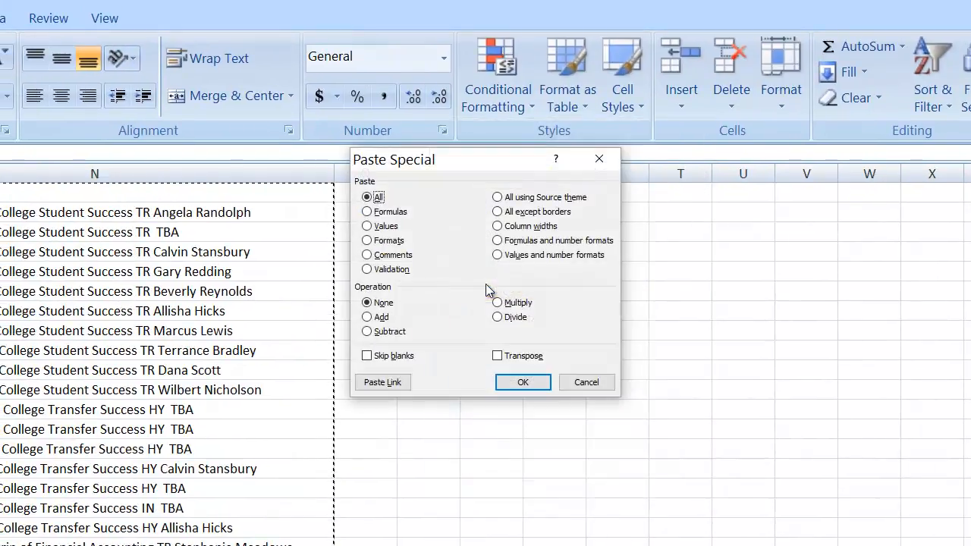
left_click(385, 228)
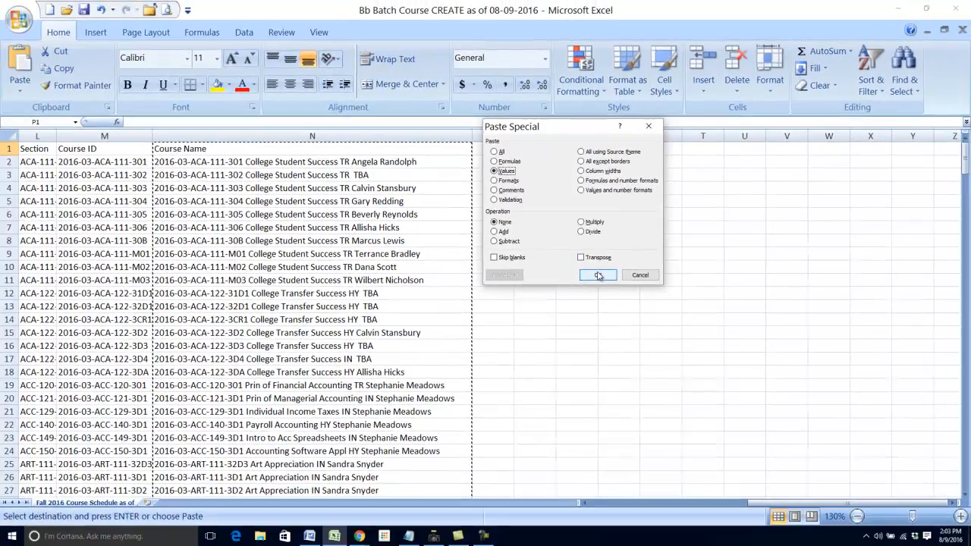
left_click(523, 382)
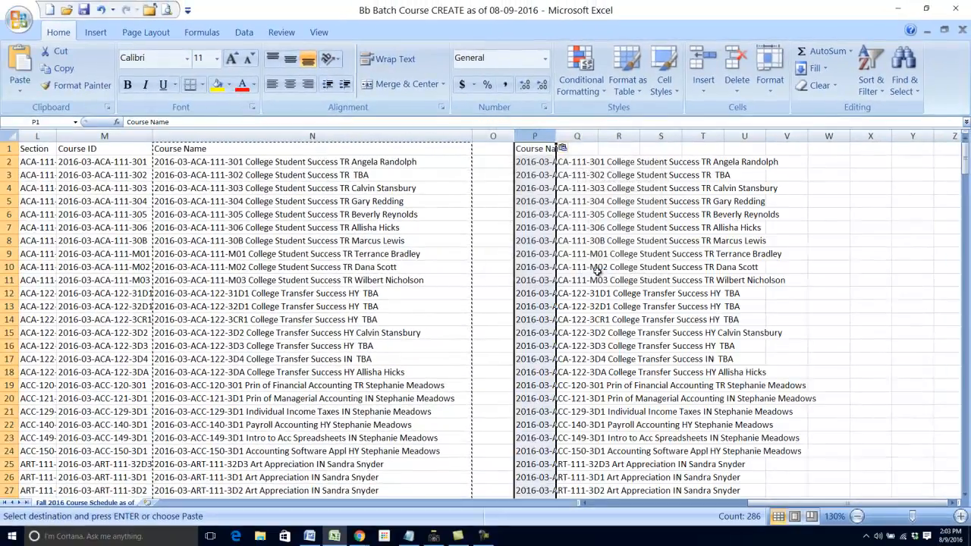
left_click_drag(559, 134, 559, 135)
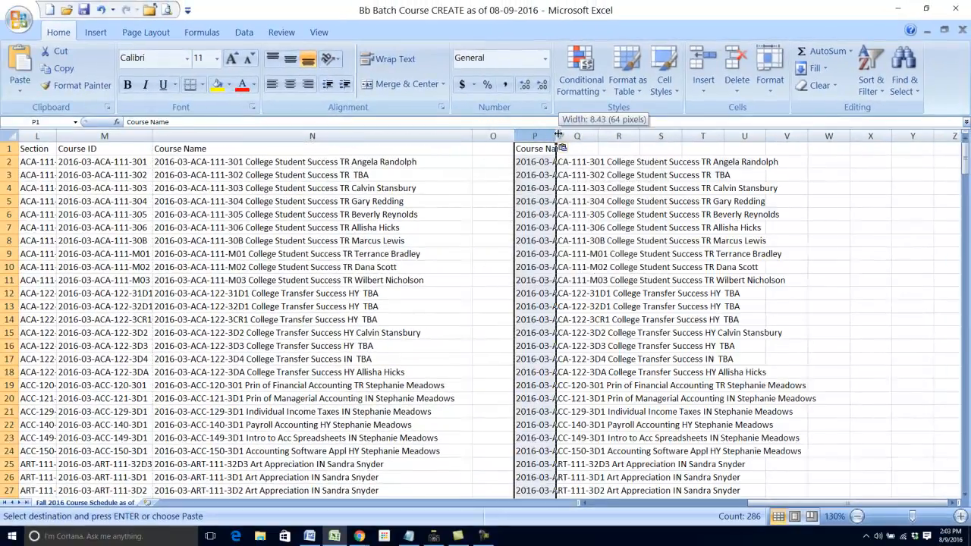
double_click(558, 135)
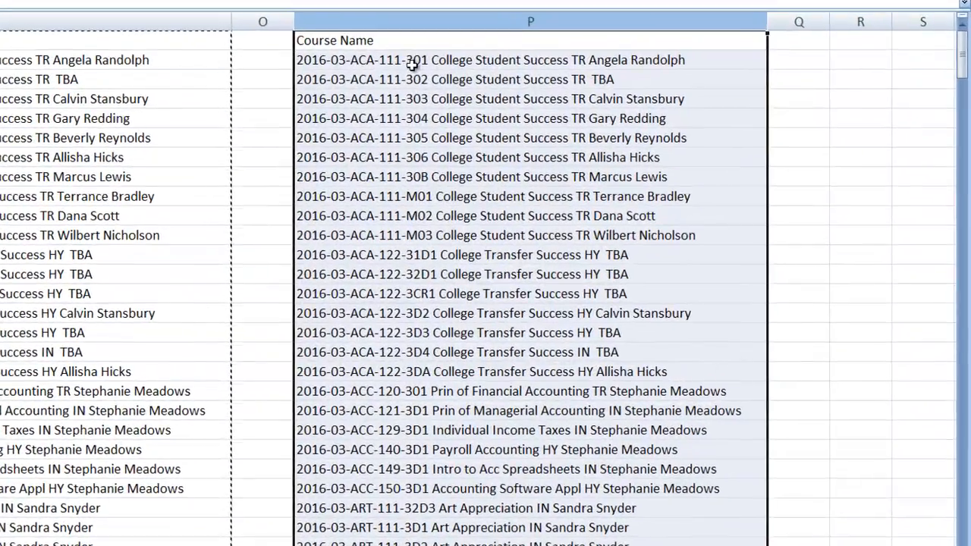
Step: Spot-check several Course Name cells in column P for plain text instead of formulas, and clear the copy selection
left_click(551, 140)
left_click(413, 135)
left_click(395, 195)
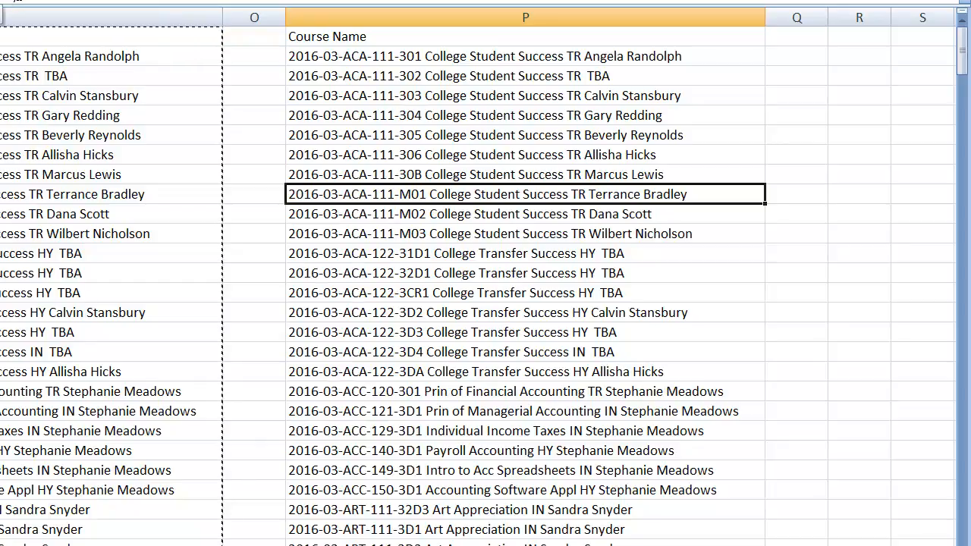
left_click(387, 288)
left_click(396, 373)
left_click(397, 412)
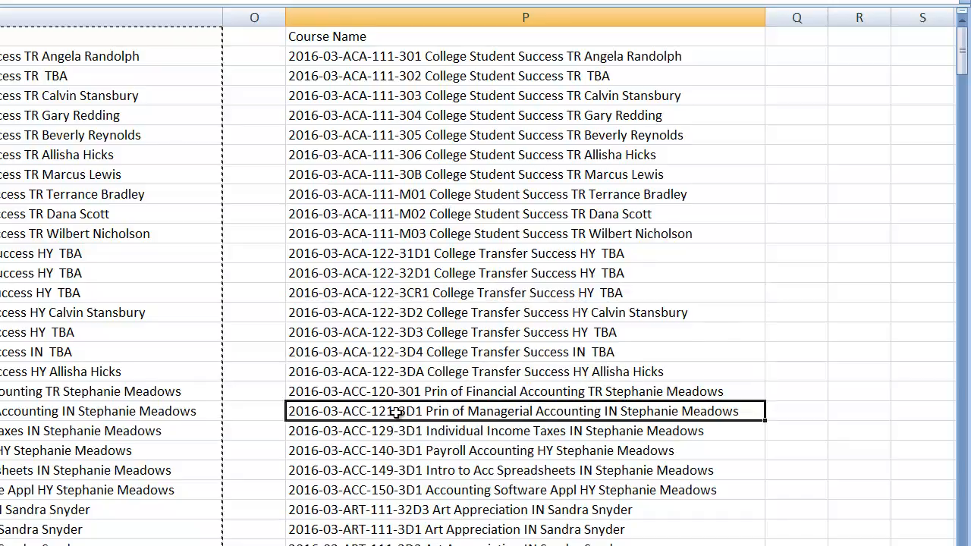
left_click(458, 490)
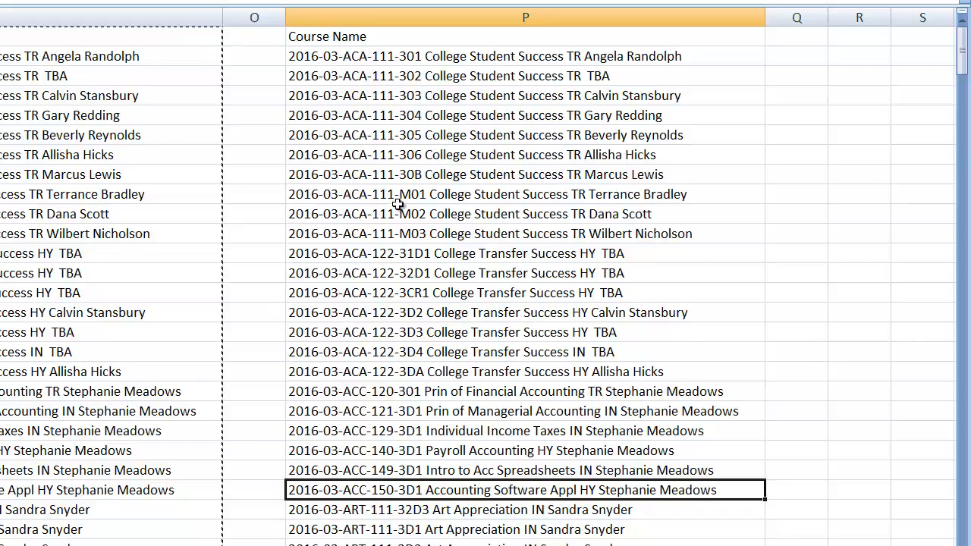
key("Escape")
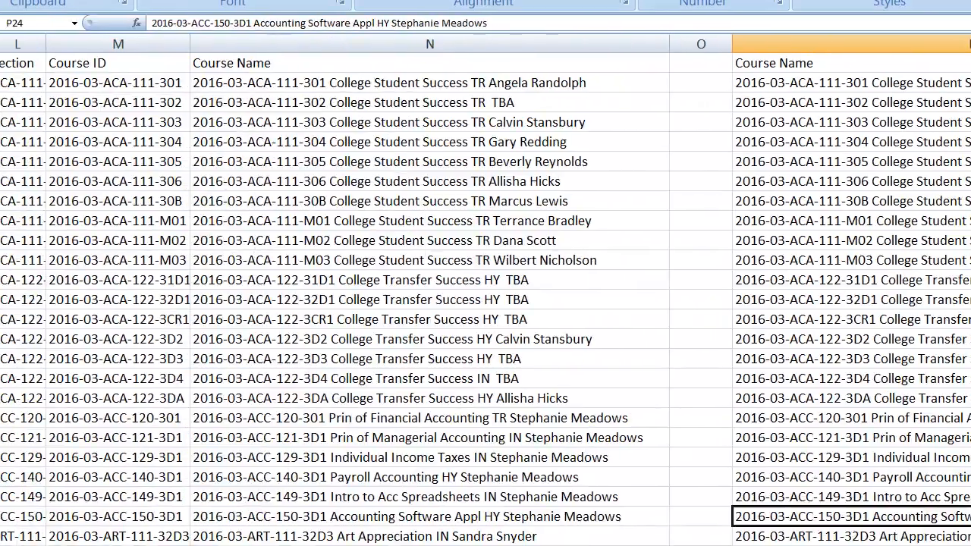
Step: Fit all columns of the sheet to their contents
left_click(17, 49)
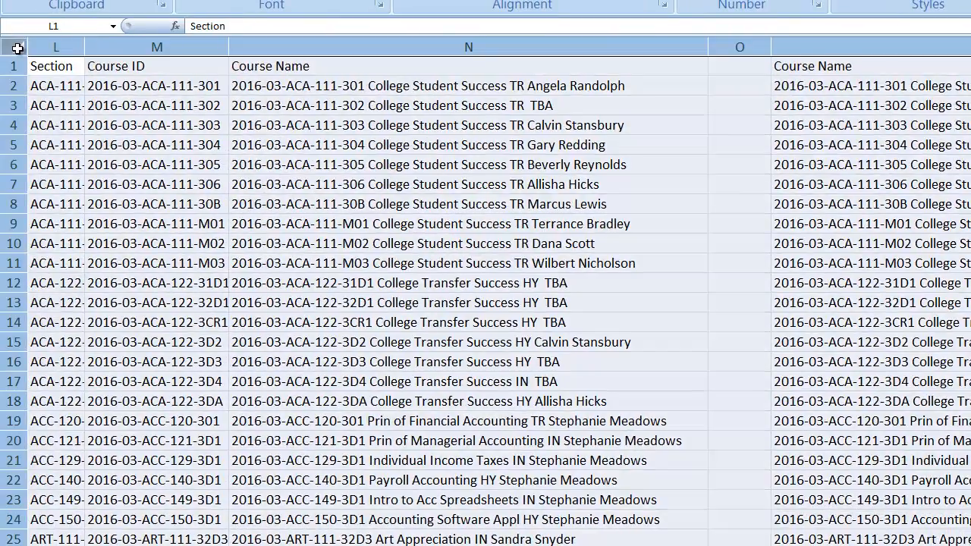
double_click(84, 47)
left_click(282, 111)
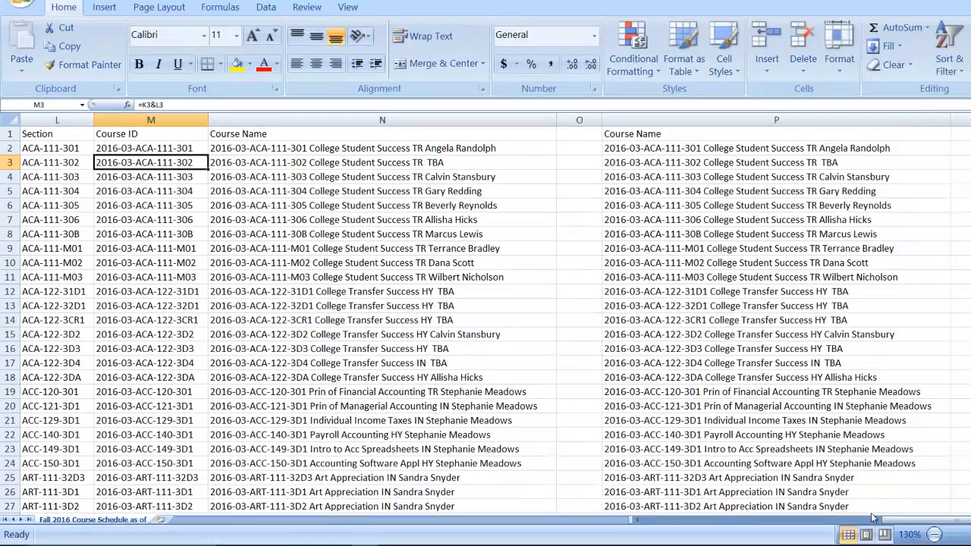
Step: Examine how the Course Name formulas in column N draw on the Course IDs in column M
left_click_drag(844, 504, 862, 506)
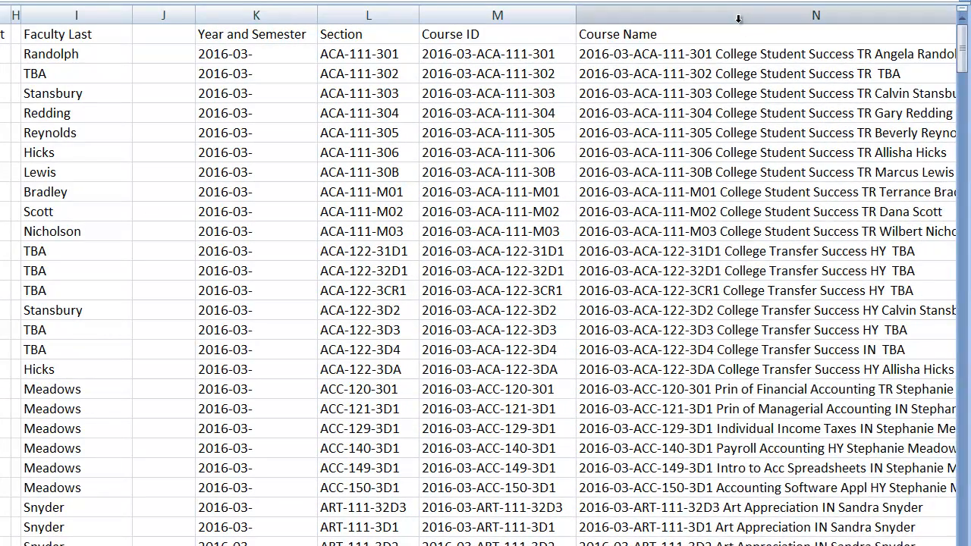
left_click(738, 18)
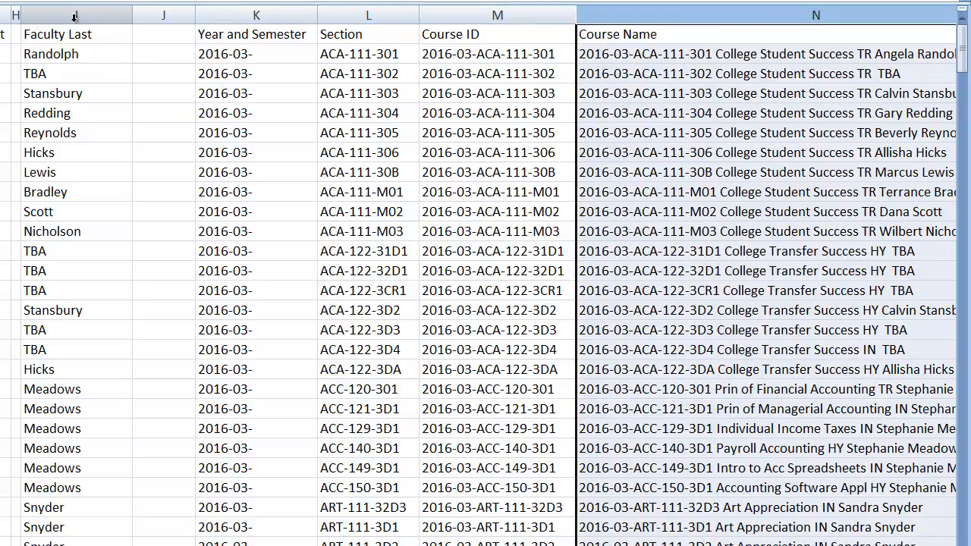
left_click(616, 54)
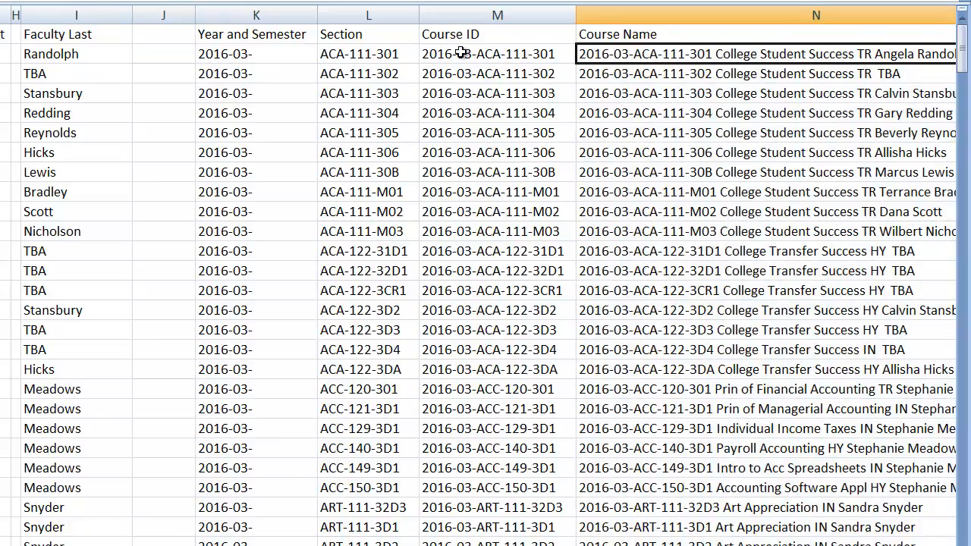
left_click(463, 55)
left_click(473, 97)
left_click(476, 133)
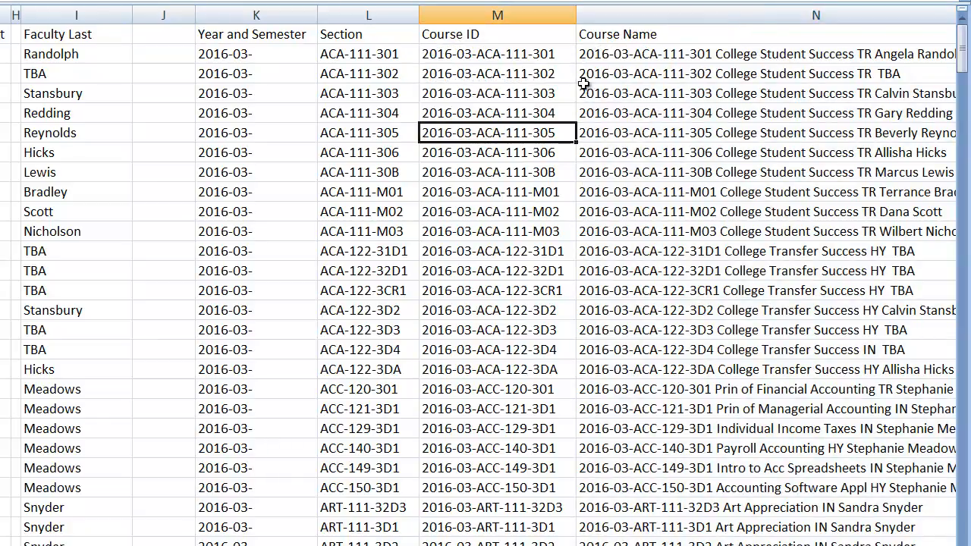
left_click(636, 34)
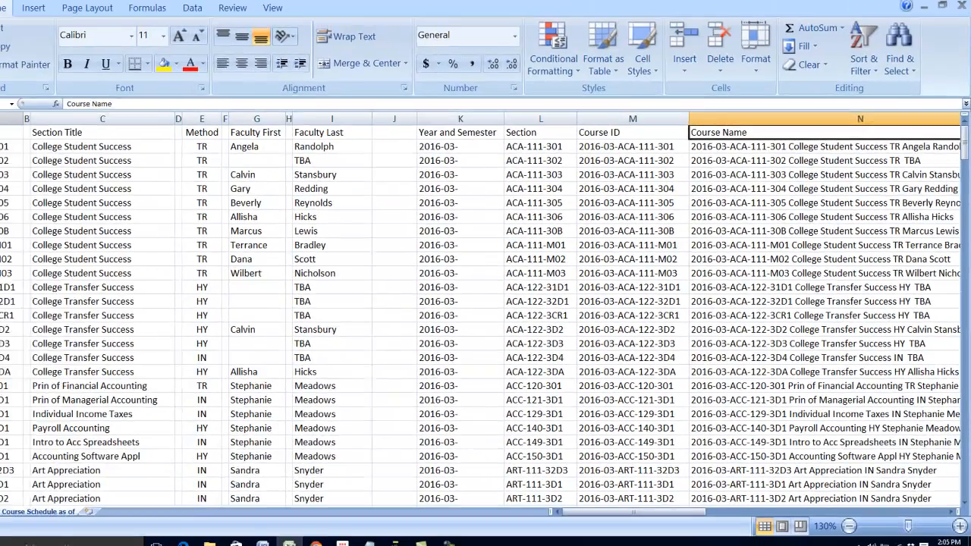
Step: Examine the Section heading in A1 and the Course ID formulas in column M, checking rows 2, 5, 6, 9, 10, 12 and 14
left_click(33, 133)
mouse_move(51, 134)
left_mouse_down()
mouse_move(474, 138)
mouse_move(35, 131)
left_mouse_up()
left_click(65, 146)
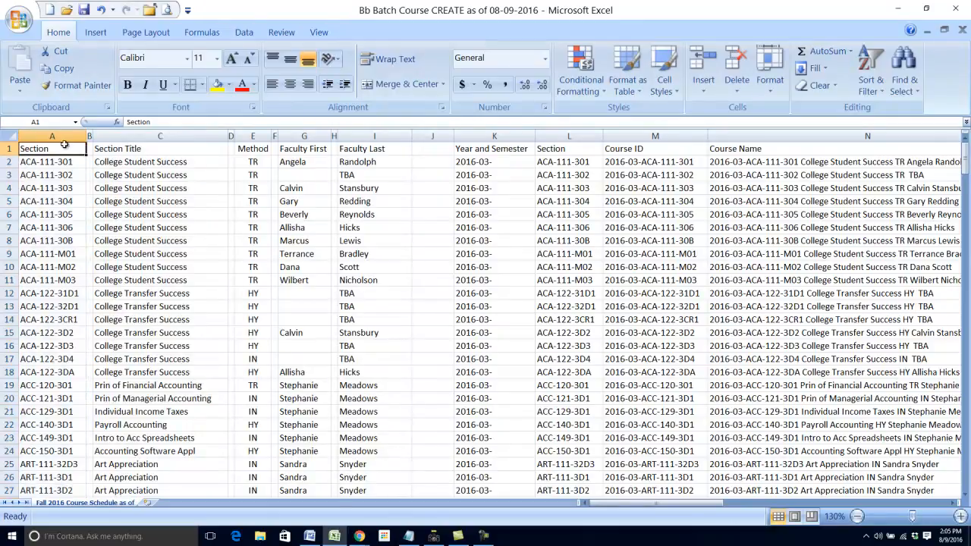
left_click(649, 165)
left_click(640, 199)
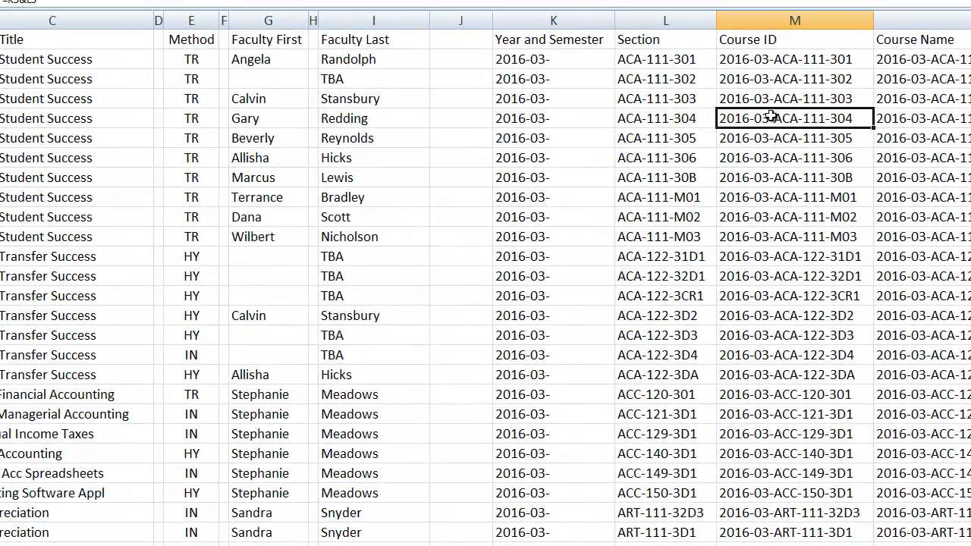
left_click(770, 137)
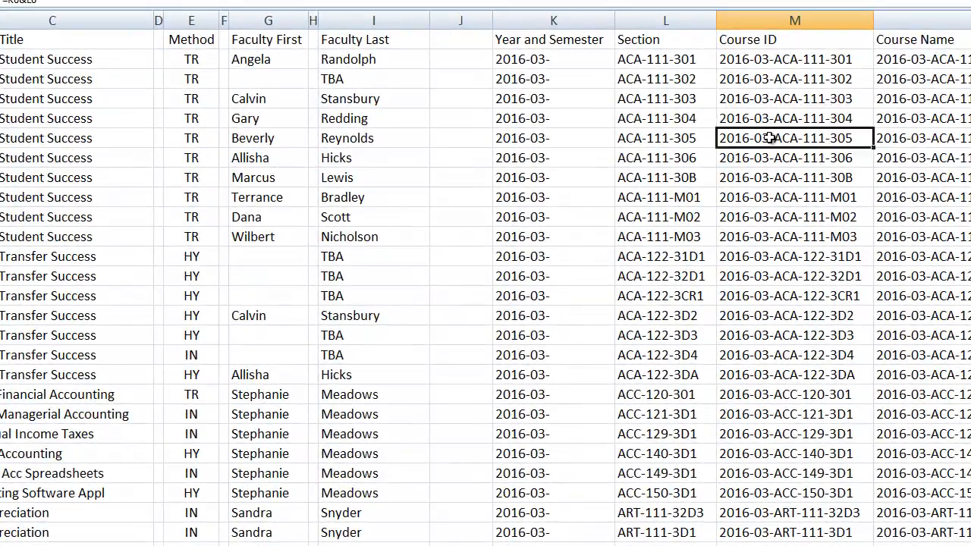
left_click(769, 214)
left_click(772, 257)
left_click(766, 297)
left_click(763, 123)
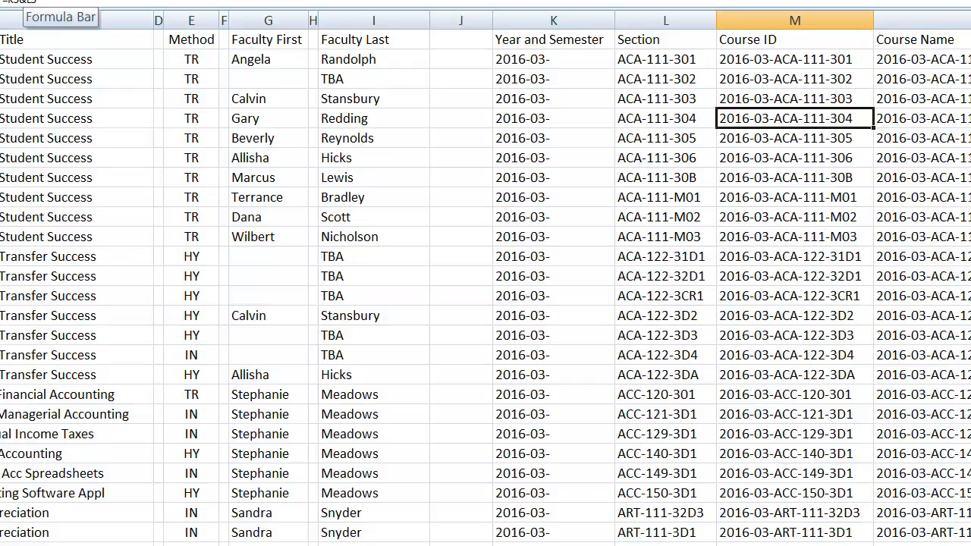
left_click(761, 199)
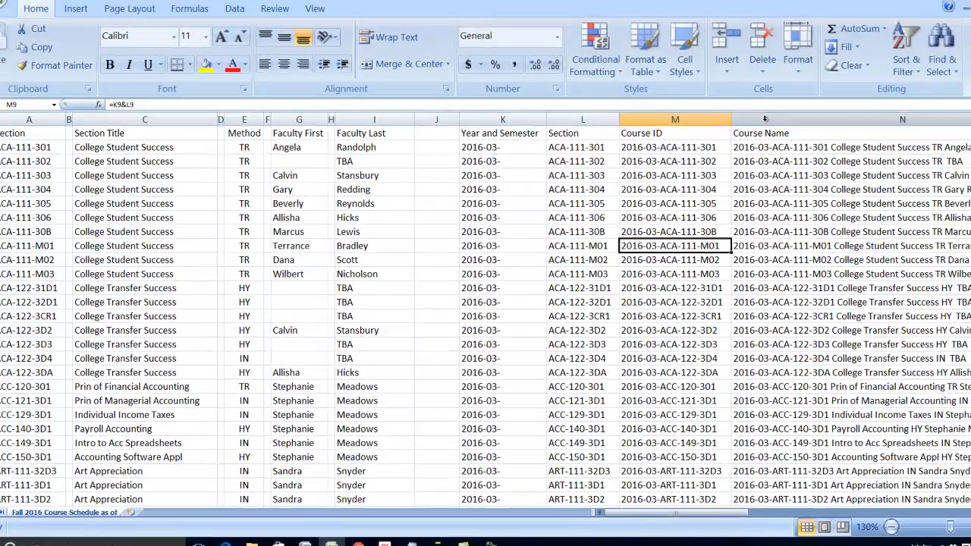
Step: Insert a blank column before the Course Name column and check the Course Name formula in O2
left_click(765, 119)
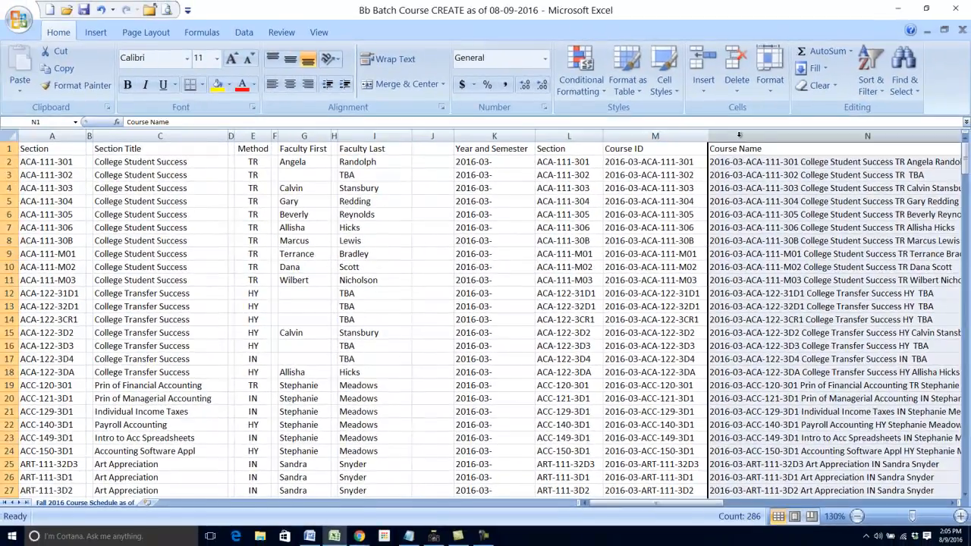
right_click(742, 191)
left_click(779, 280)
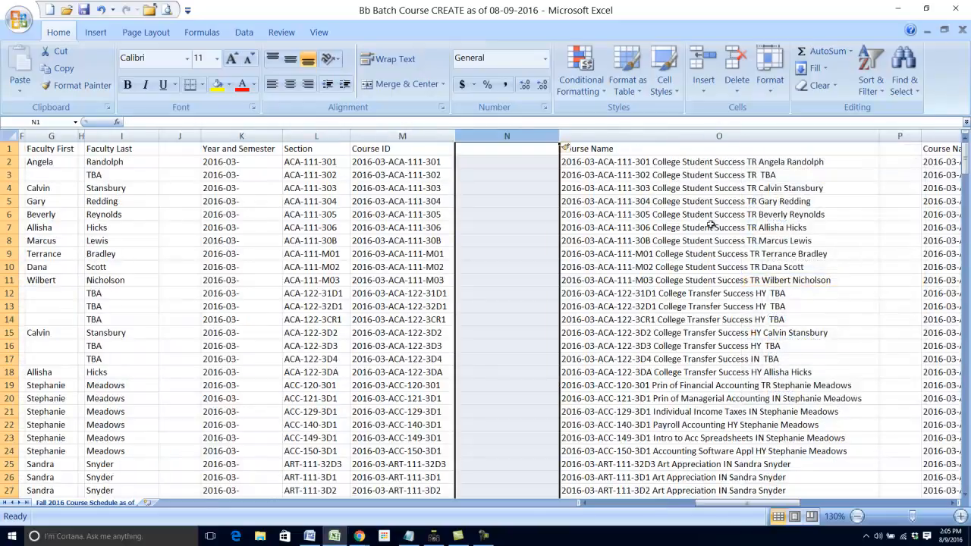
left_click(419, 134)
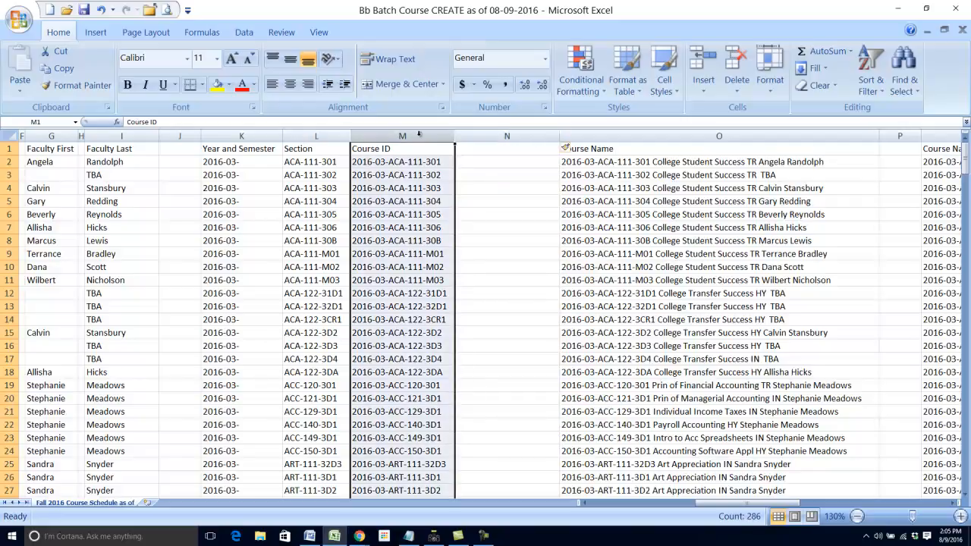
left_click(649, 167)
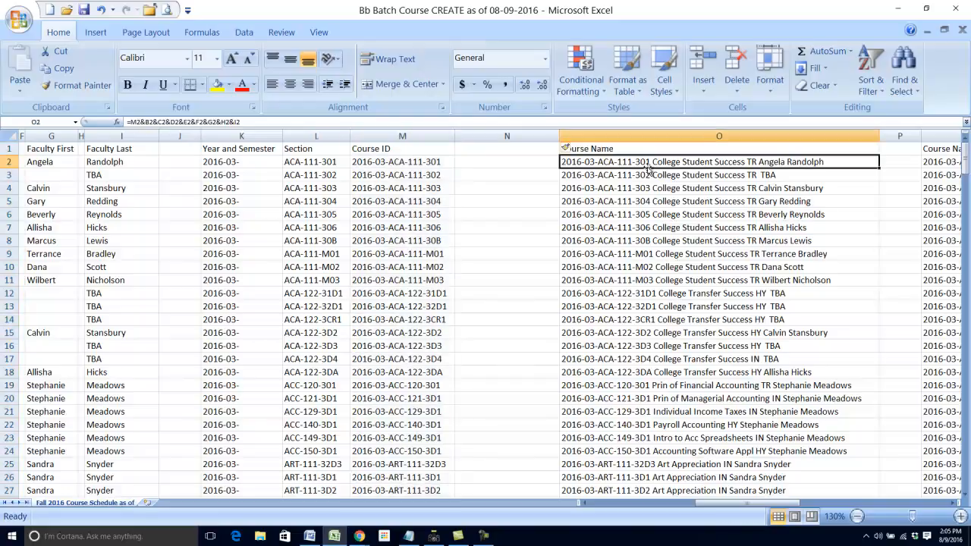
left_click(894, 165)
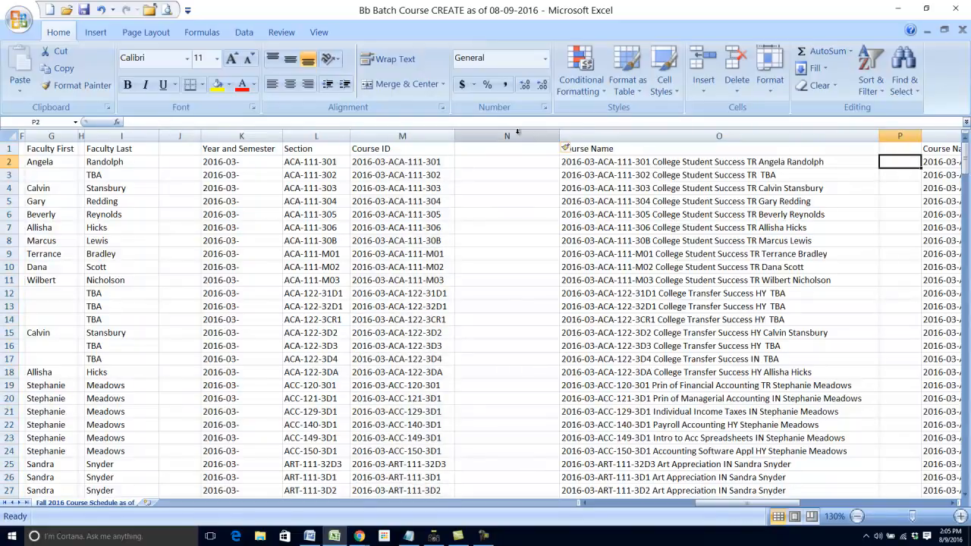
Step: Delete the blank column N between the Course ID and Course Name columns
left_click(519, 135)
right_click(511, 181)
left_click(547, 287)
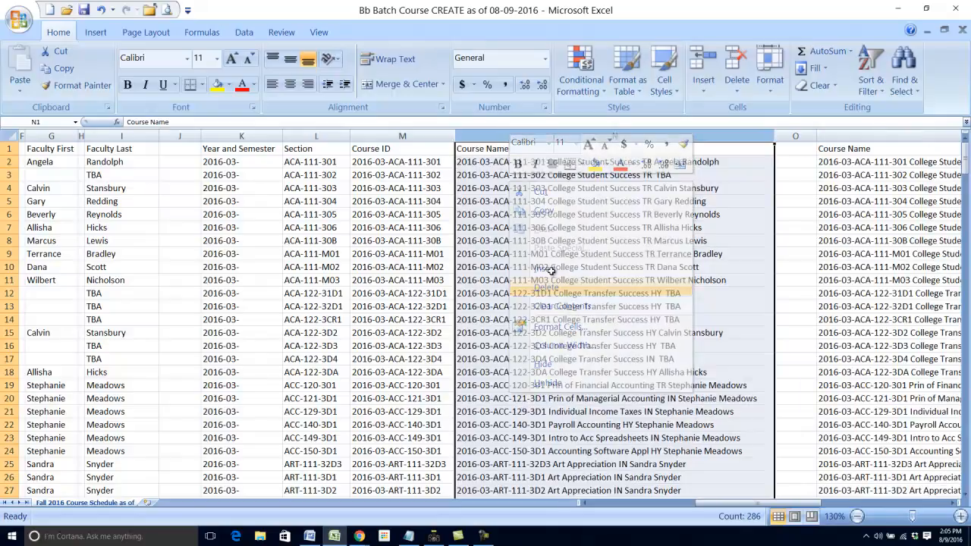
Step: Check that the Course Names in column P are plain text, inspecting P9 and the range P11 to P13
left_click(804, 161)
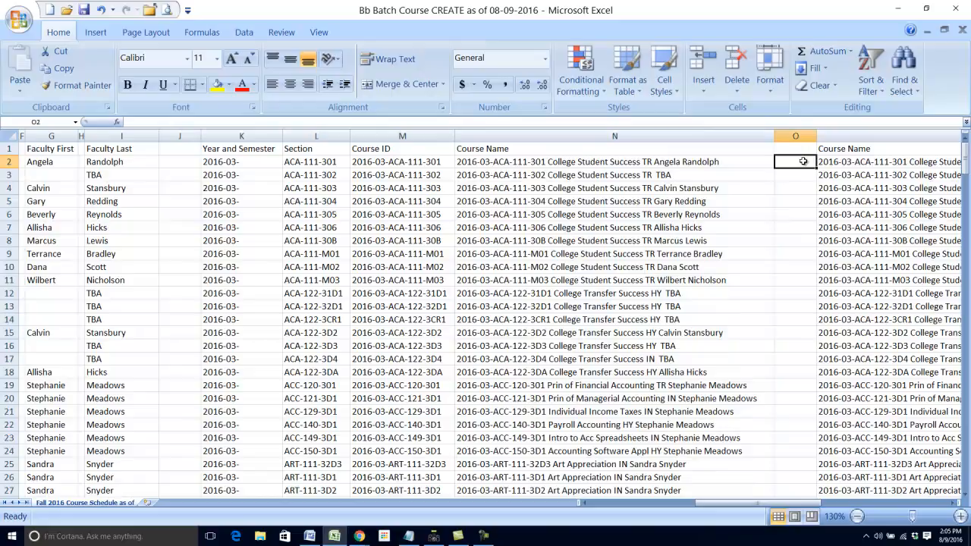
left_click(870, 258)
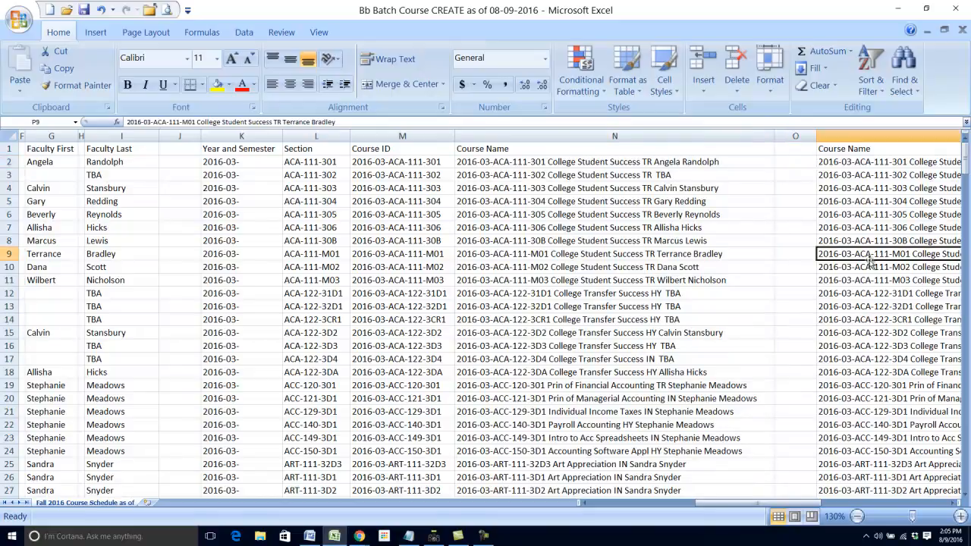
left_click_drag(879, 280, 880, 306)
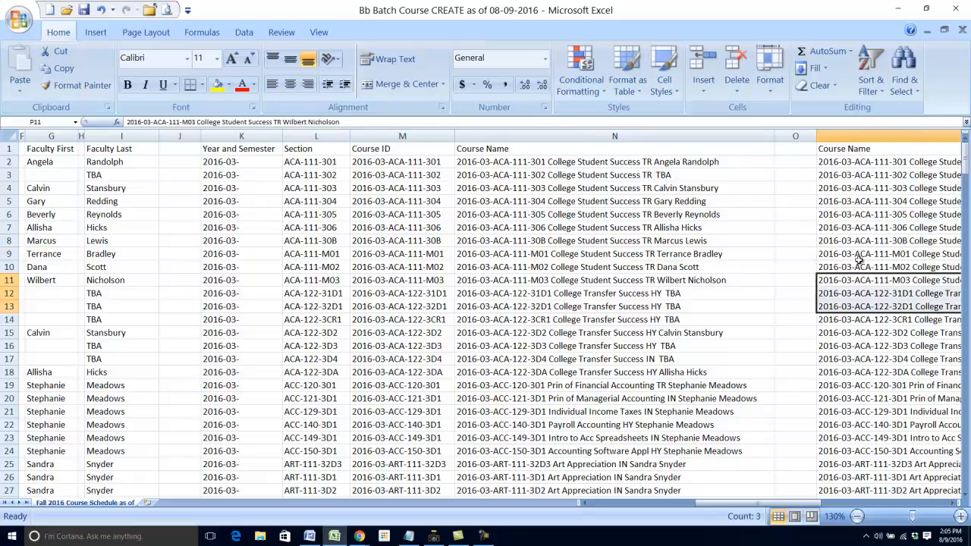
left_click(860, 258)
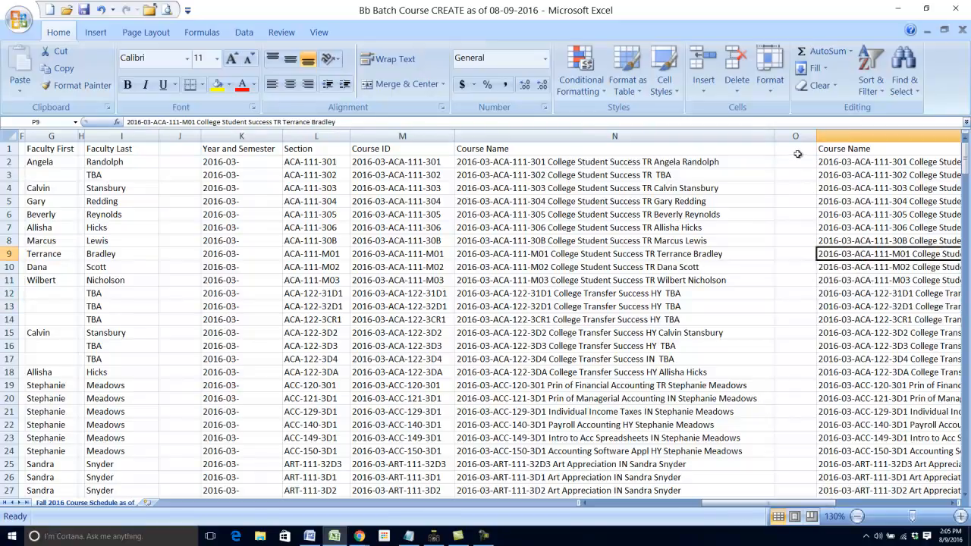
Step: Copy the Course ID column M, paste it as values into column O starting at O1, and fit column O's width to its contents
left_click(383, 133)
right_click(376, 191)
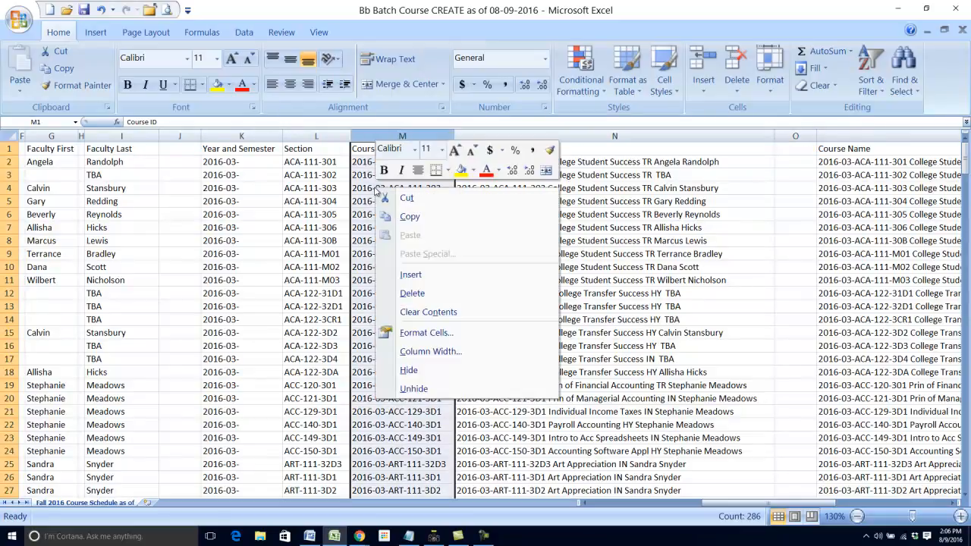
left_click(408, 216)
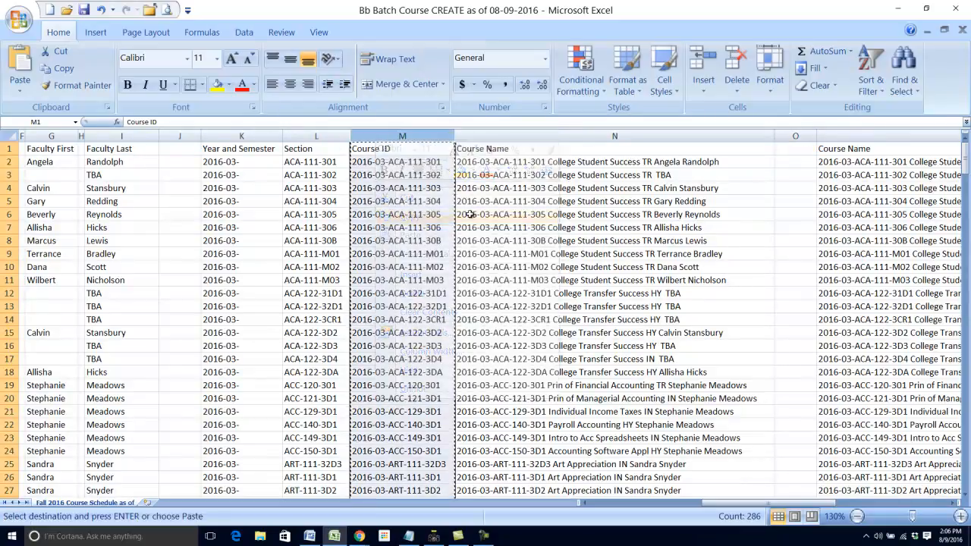
left_click(787, 148)
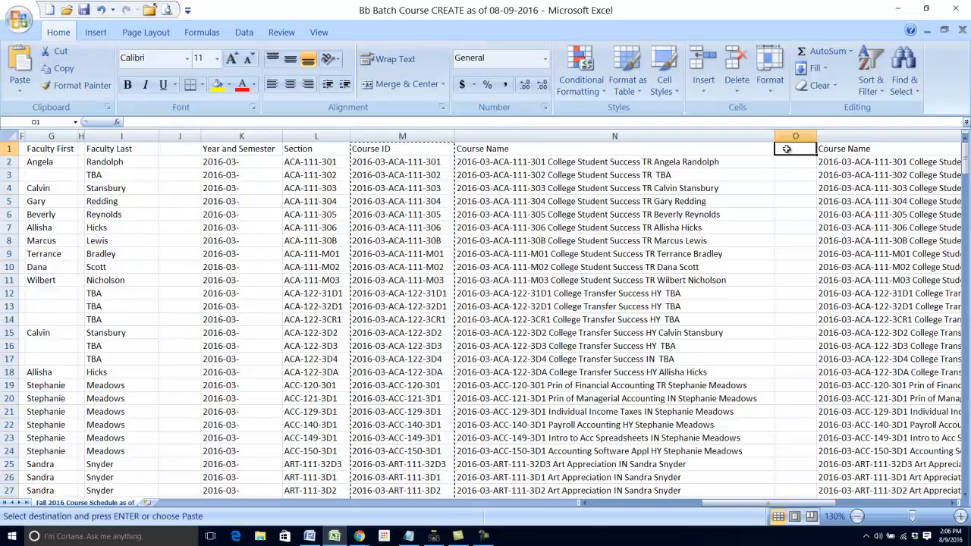
right_click(787, 148)
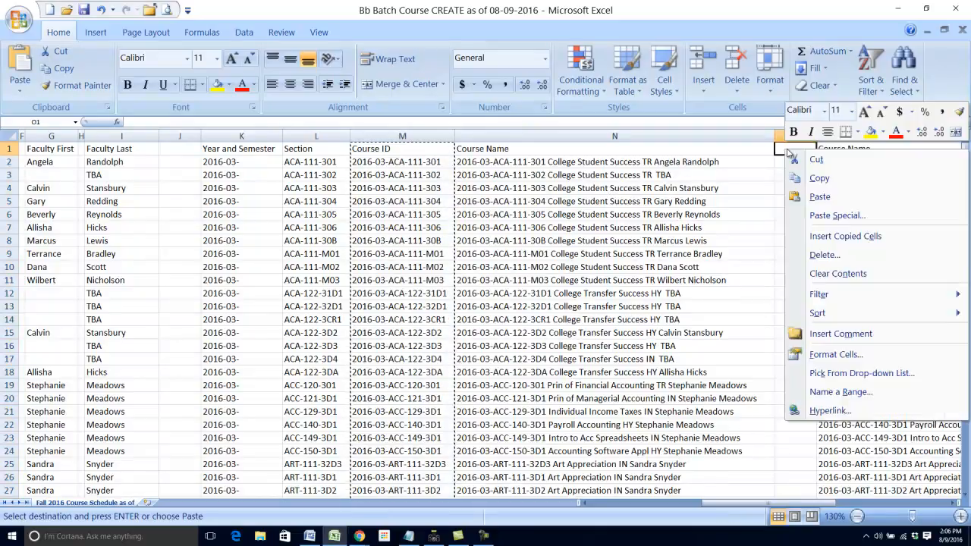
left_click(827, 217)
left_click(756, 175)
left_click(849, 280)
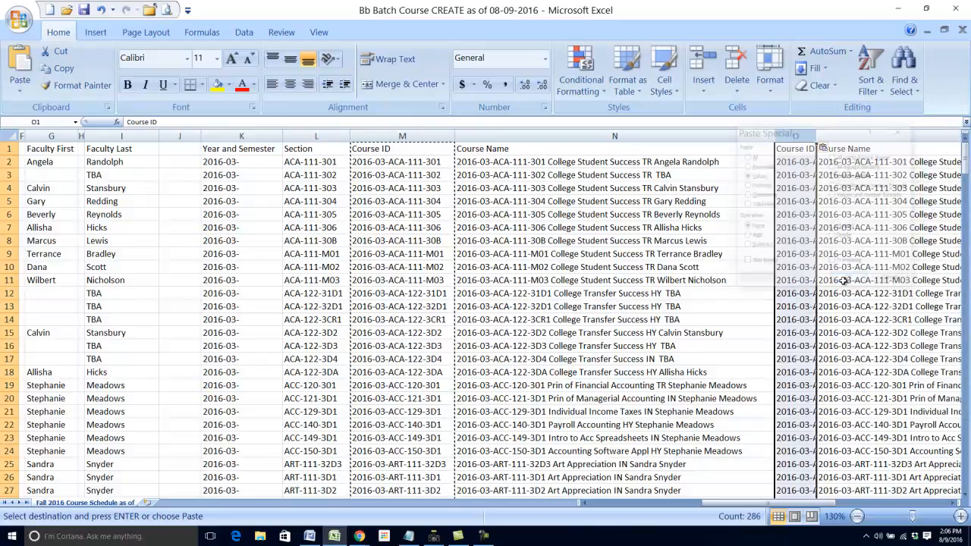
double_click(816, 136)
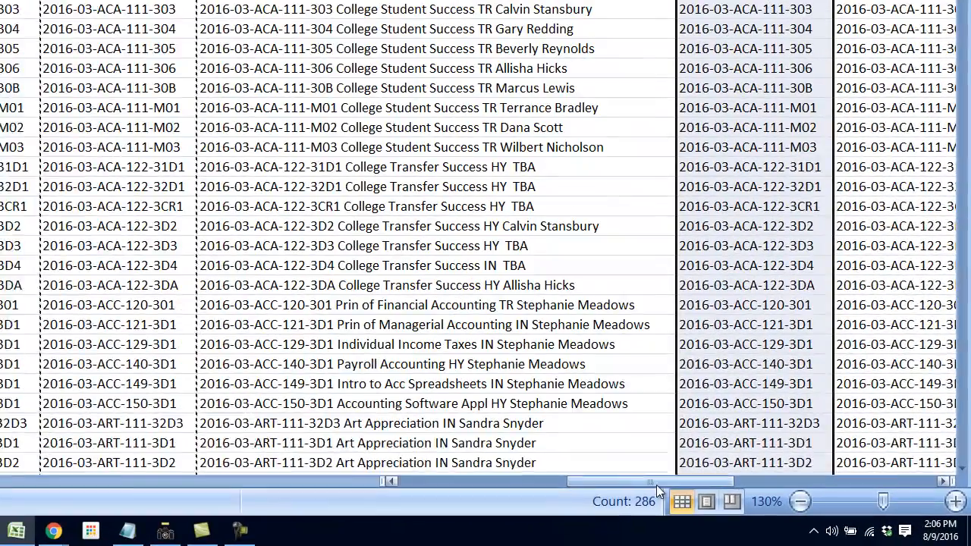
Step: Delete columns A through N, keeping only the pasted Course ID and Course Name value columns
left_click_drag(758, 503, 753, 481)
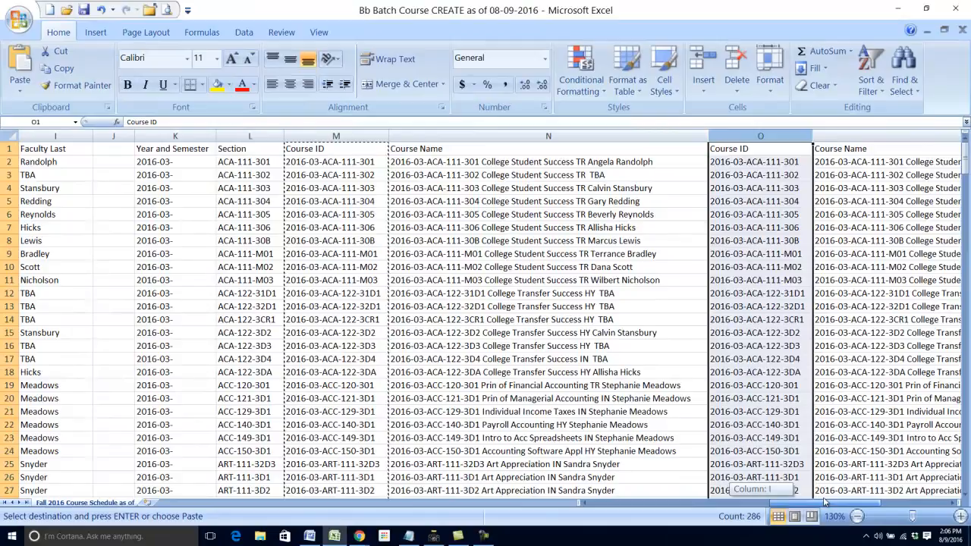
left_click_drag(826, 502, 774, 496)
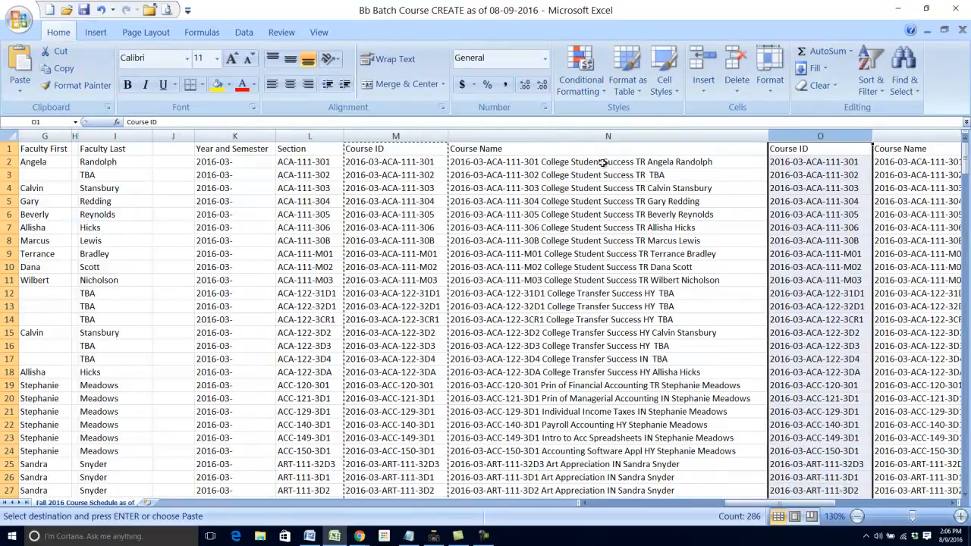
left_click_drag(739, 504, 599, 504)
left_click(50, 135)
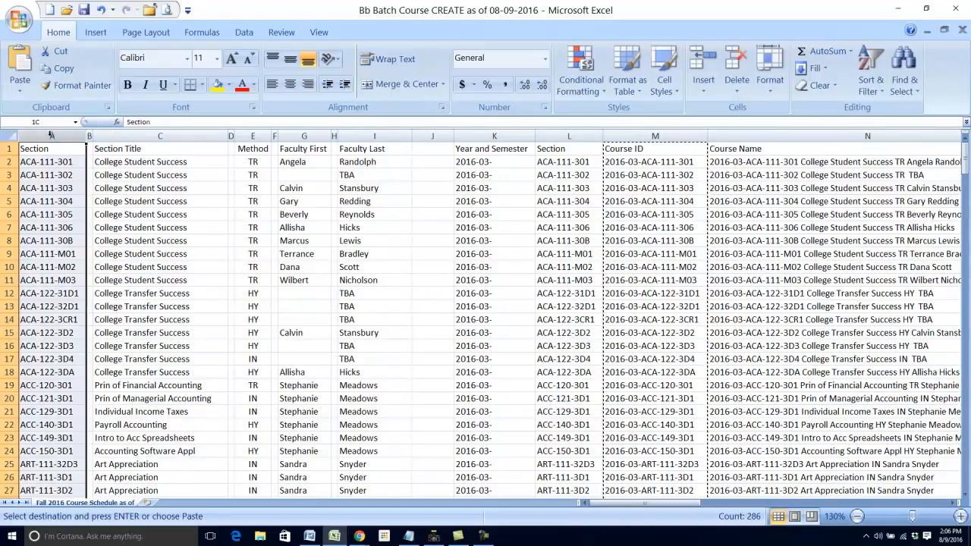
left_click_drag(51, 136, 756, 182)
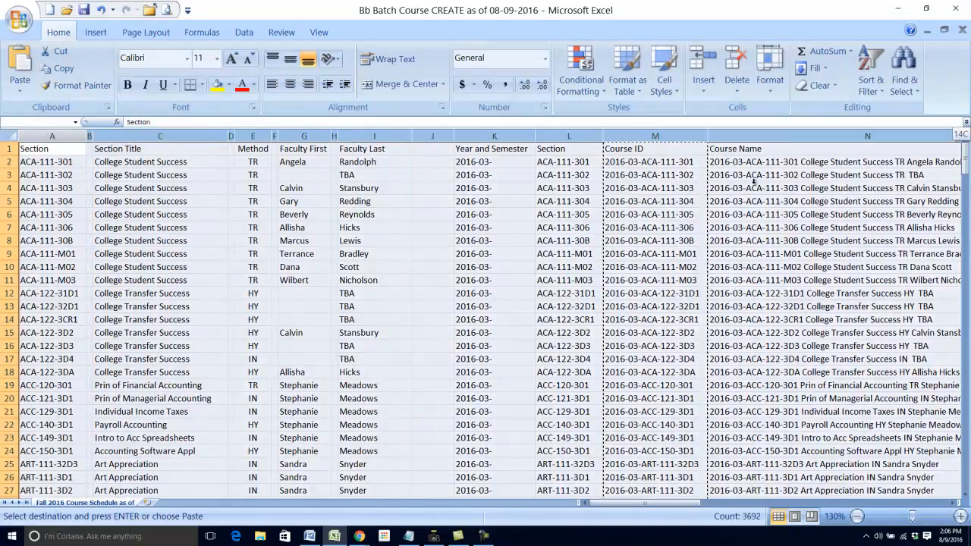
right_click(503, 230)
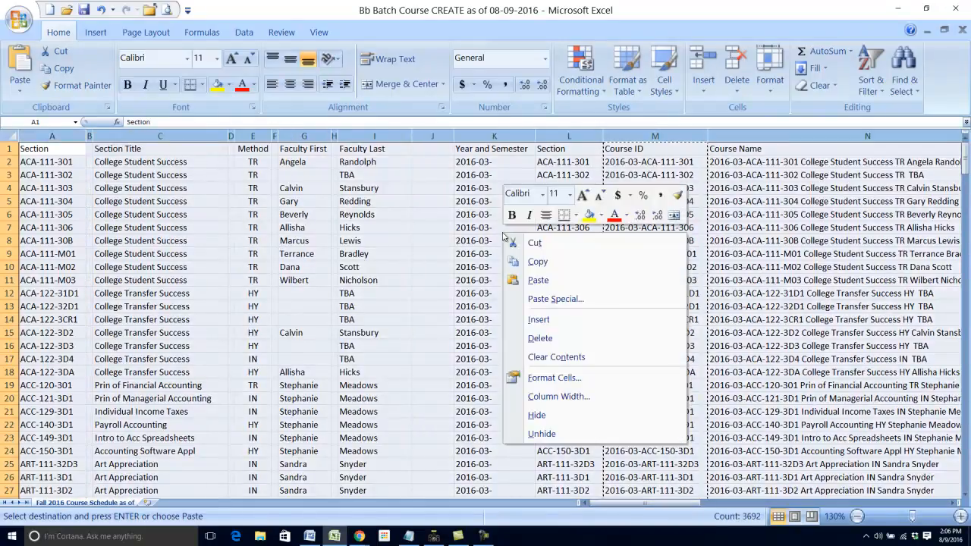
left_click(531, 337)
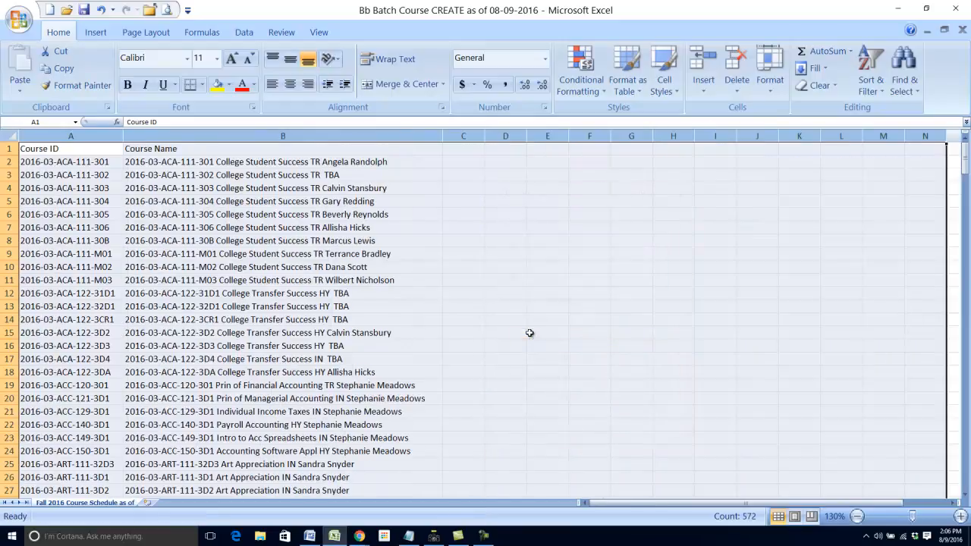
Step: Review the Course ID and Course Name list from the heading row down to its last row, then return to the start
left_click(83, 150)
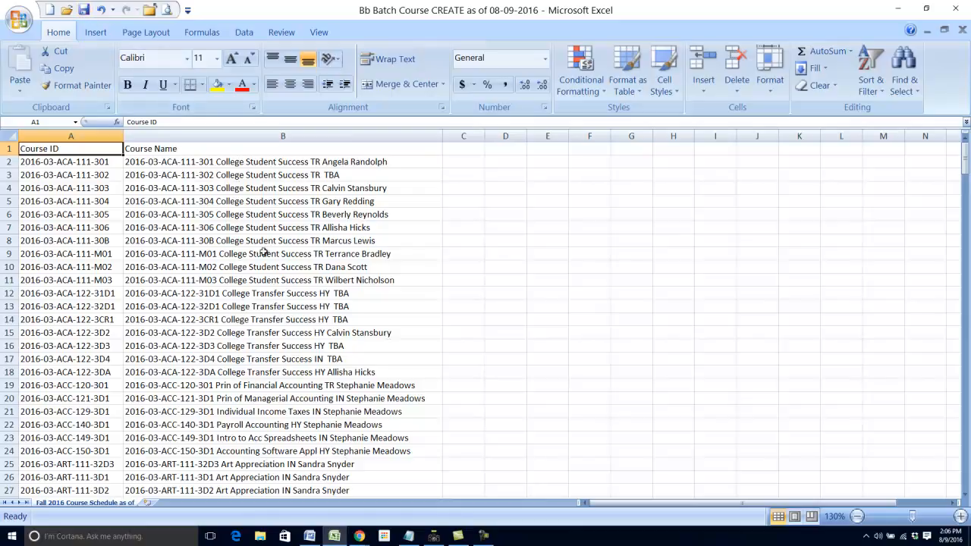
scroll(264, 253, "down", 5)
scroll(267, 250, "down", 10)
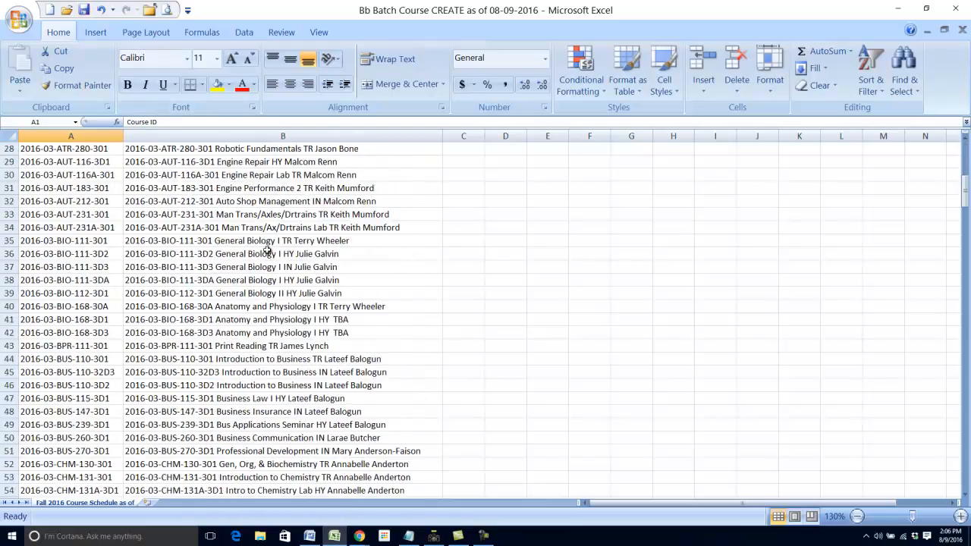
scroll(271, 246, "down", 5)
scroll(271, 246, "down", 10)
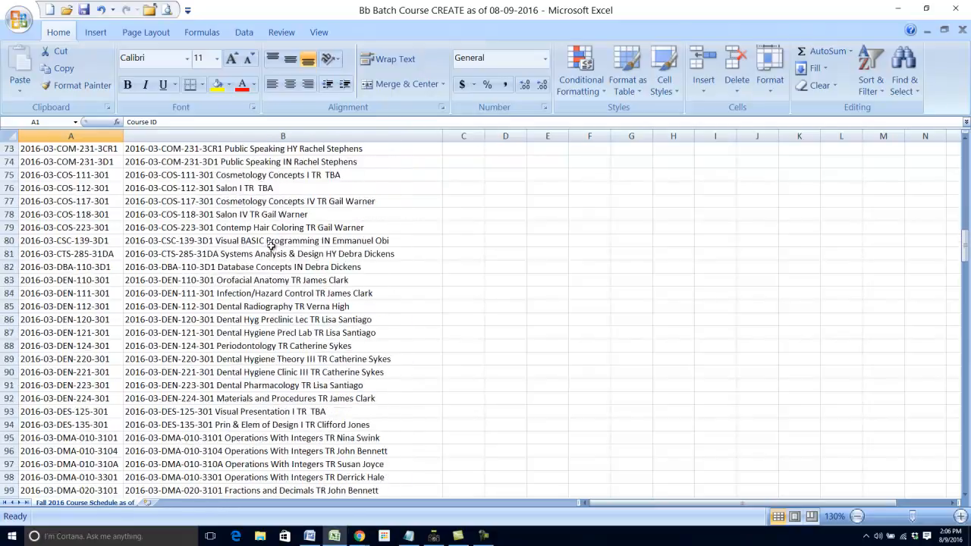
scroll(271, 244, "down", 15)
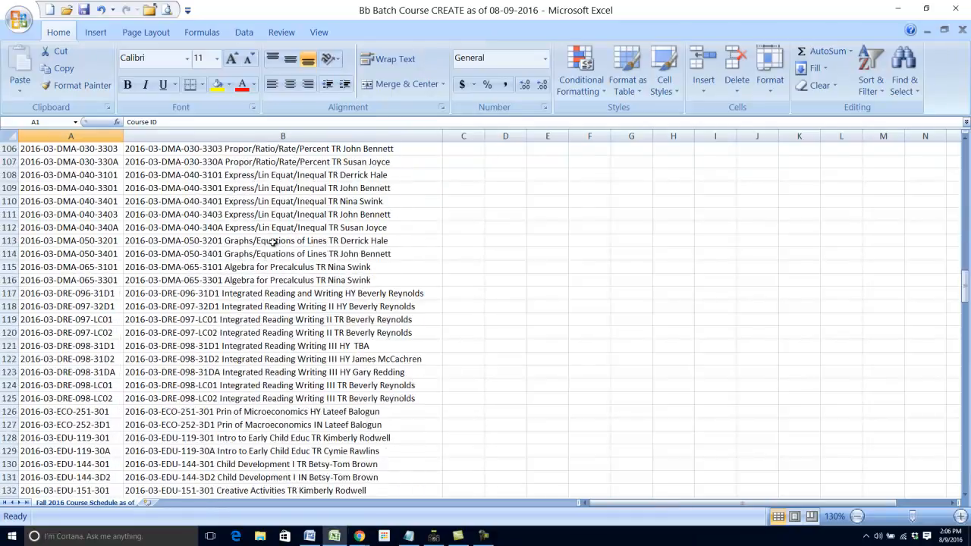
scroll(275, 239, "down", 20)
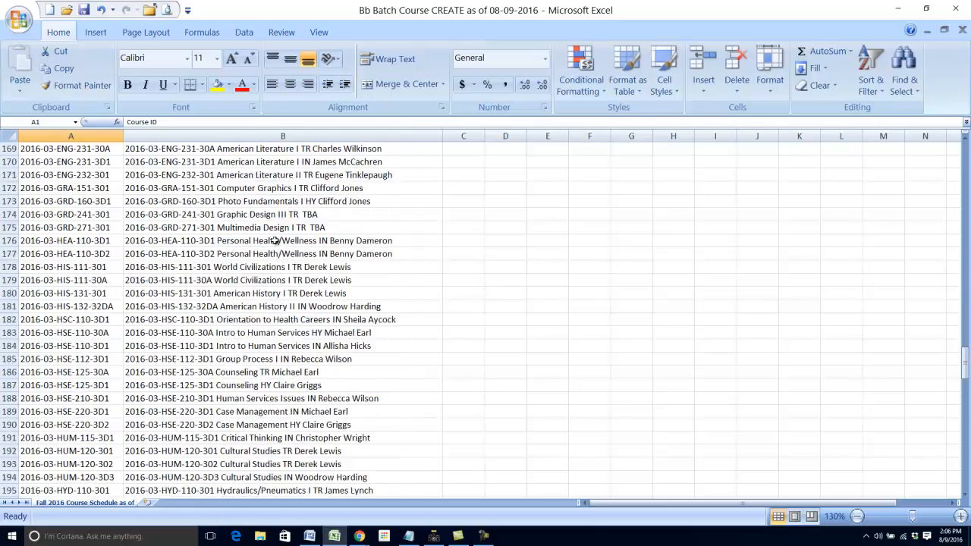
scroll(279, 240, "down", 20)
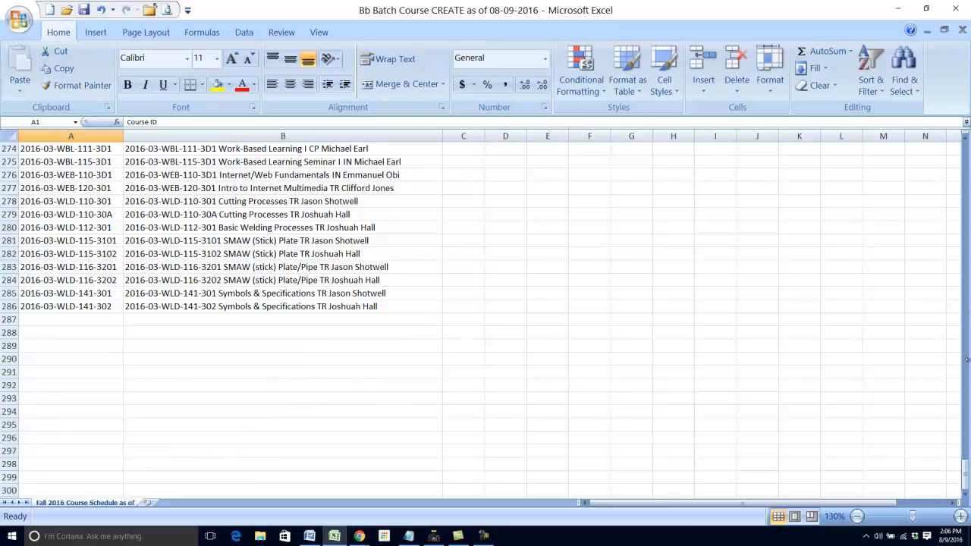
left_click_drag(966, 488, 965, 410)
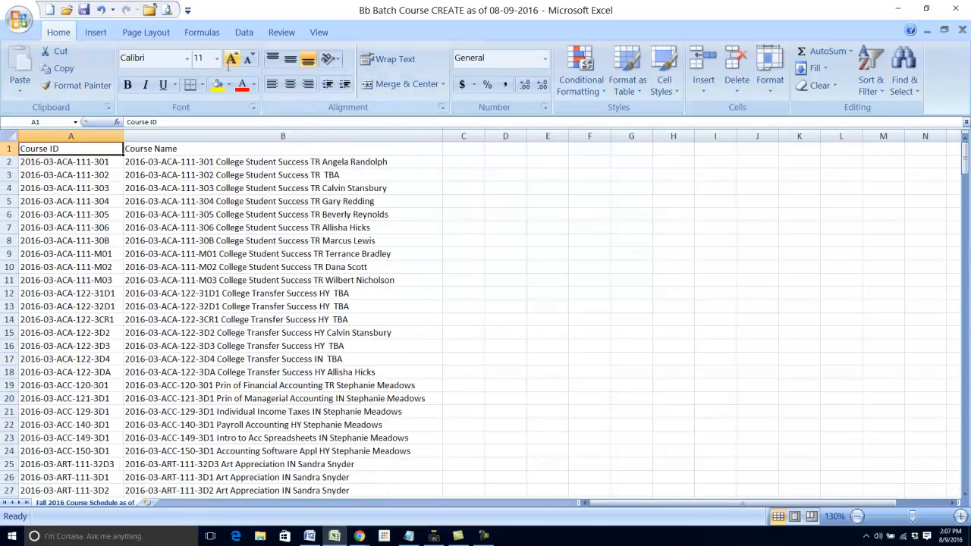
Step: Save the workbook in CSV (MS-DOS) format as Bb Batch Course CREATE as of 08-09-2016, keeping that format despite incompatible features
left_click(18, 23)
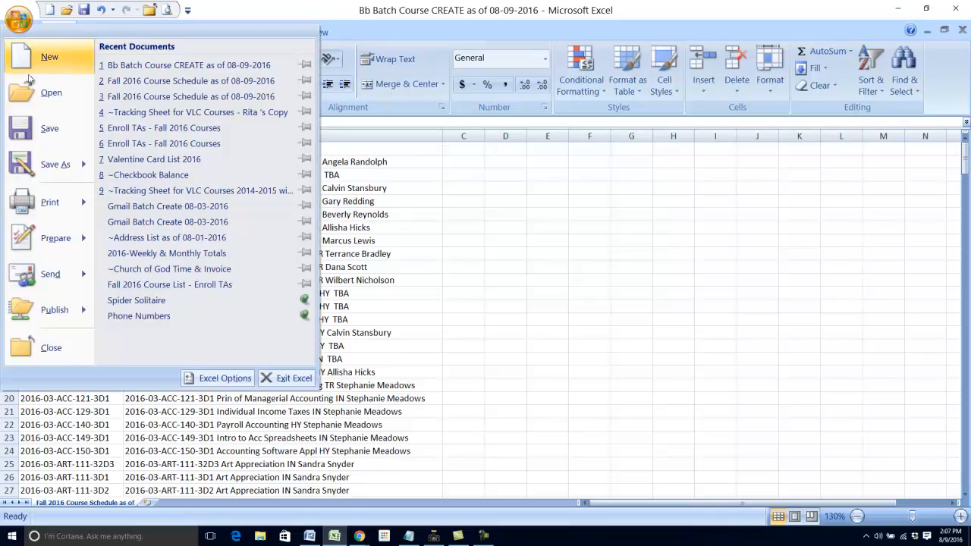
left_click(49, 161)
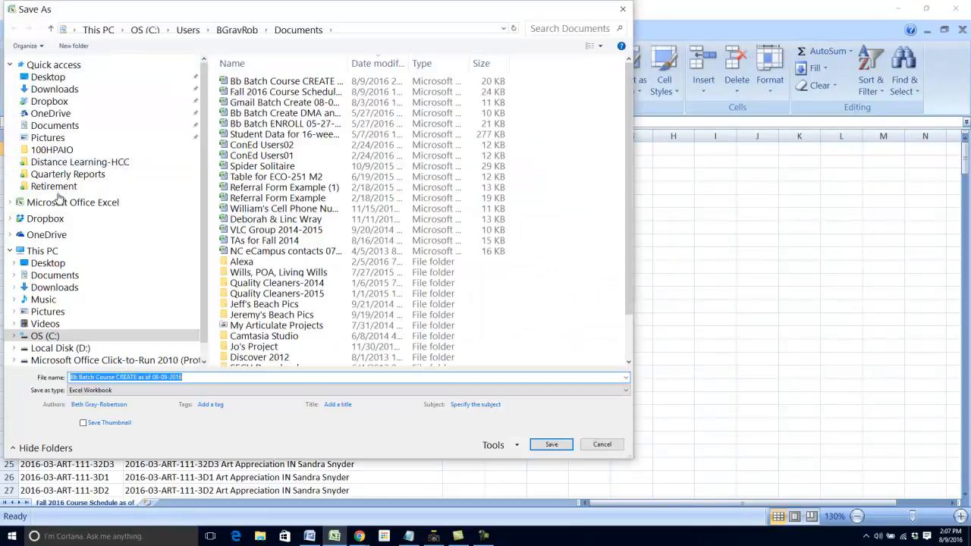
left_click(106, 391)
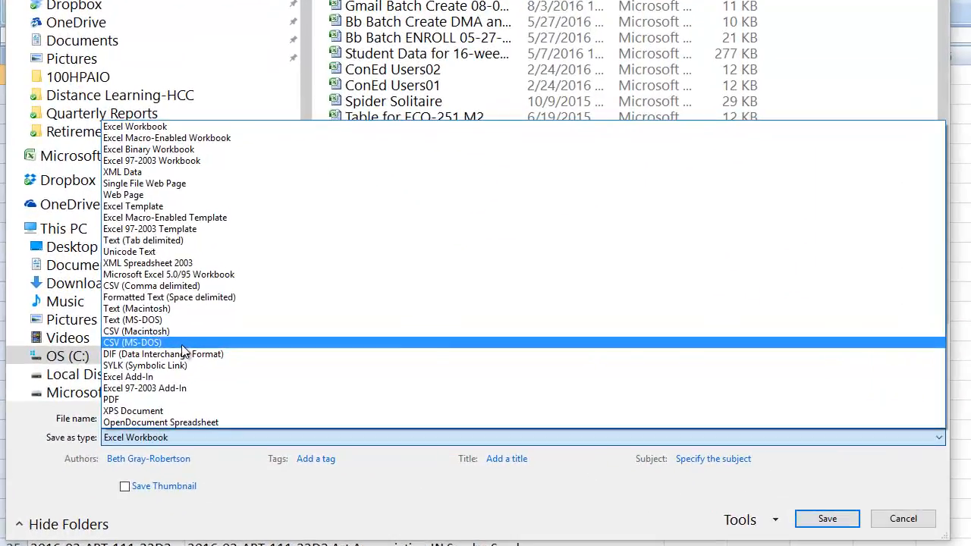
left_click(120, 328)
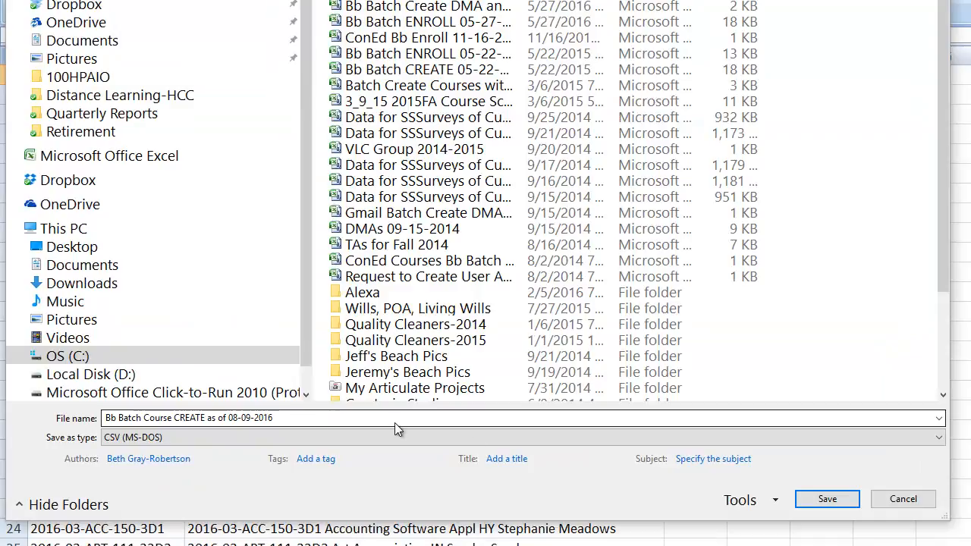
left_click(829, 499)
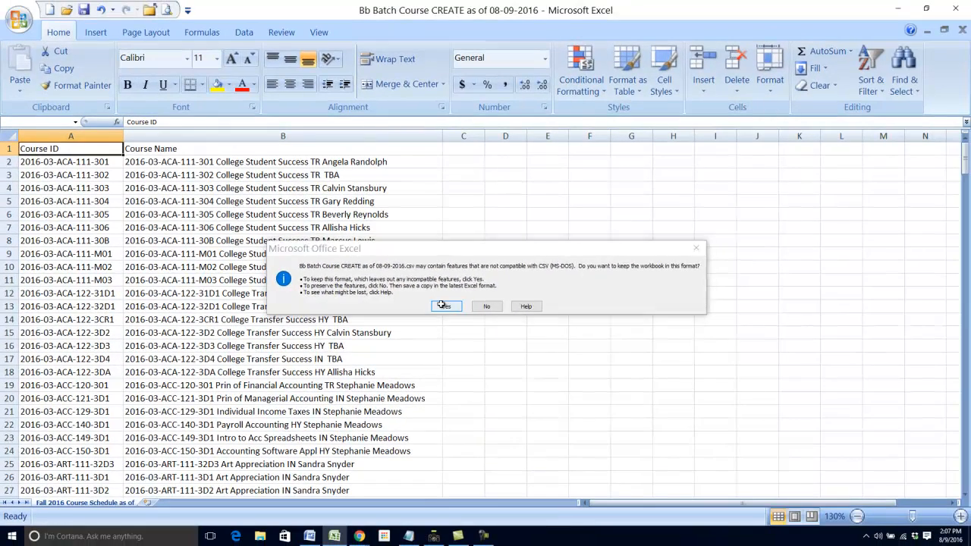
left_click(445, 306)
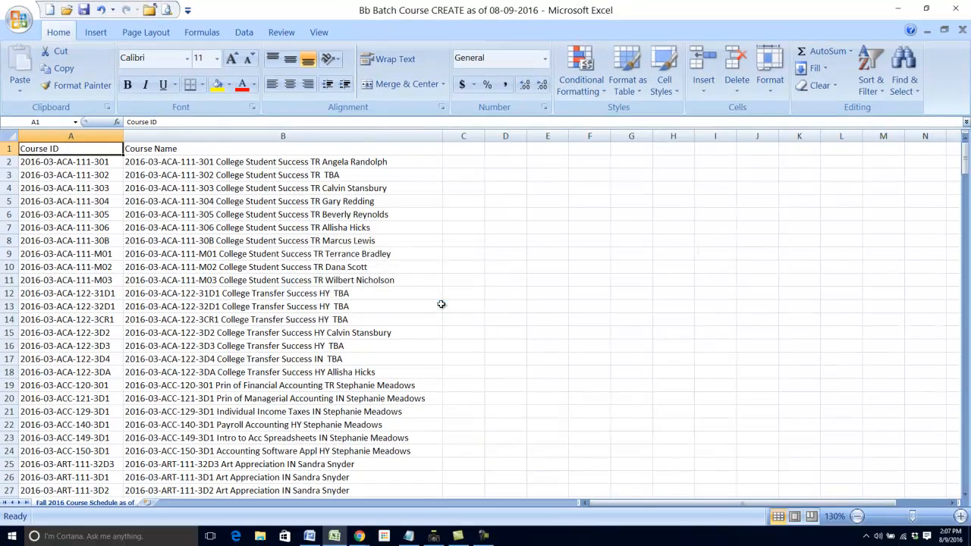
Step: Switch to Blackboard Learn in Chrome and open the Batch Create Courses page at its File Upload section
left_click(360, 537)
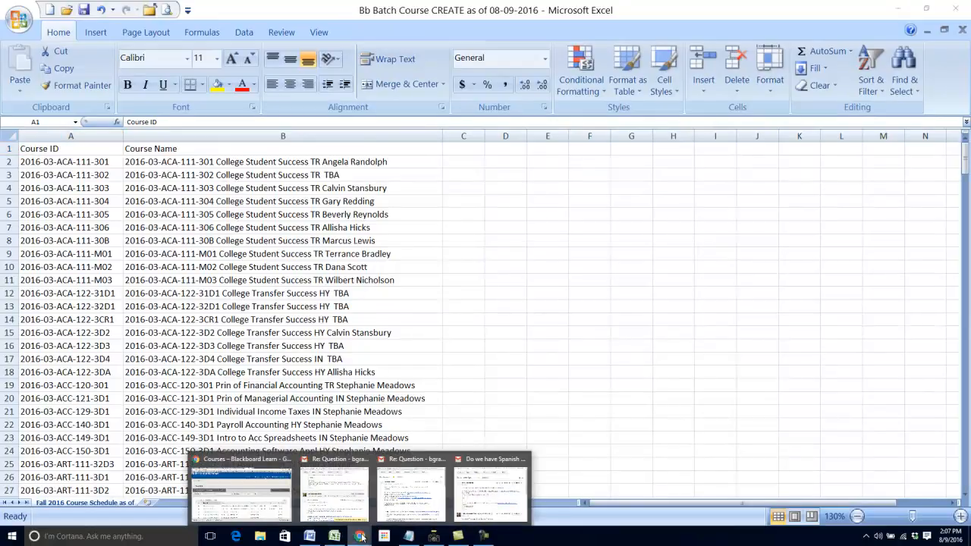
left_click(251, 490)
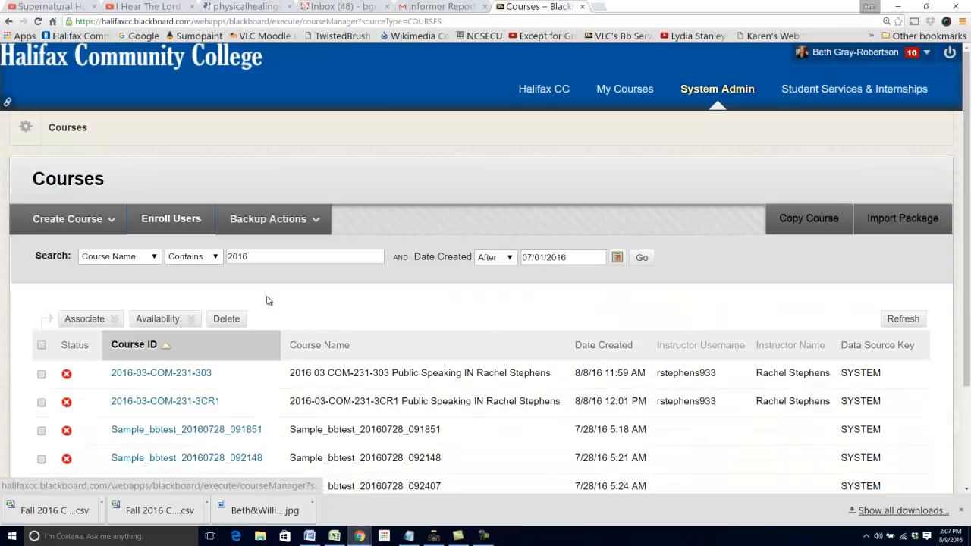
left_click(92, 226)
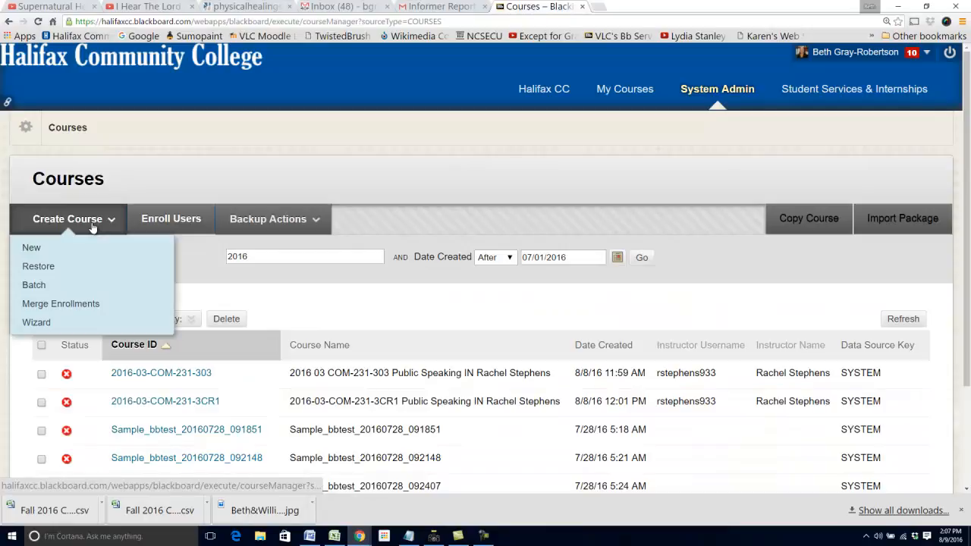
left_click(92, 228)
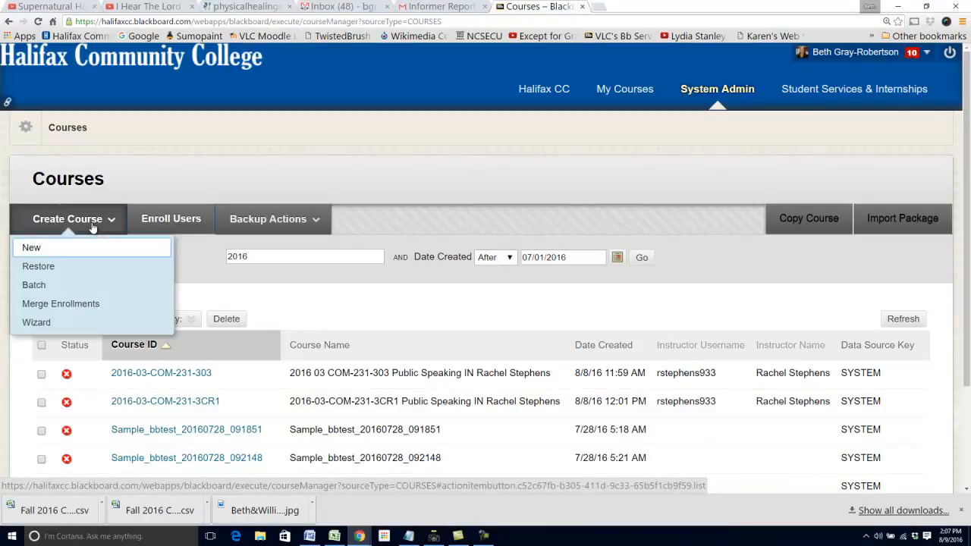
left_click(41, 288)
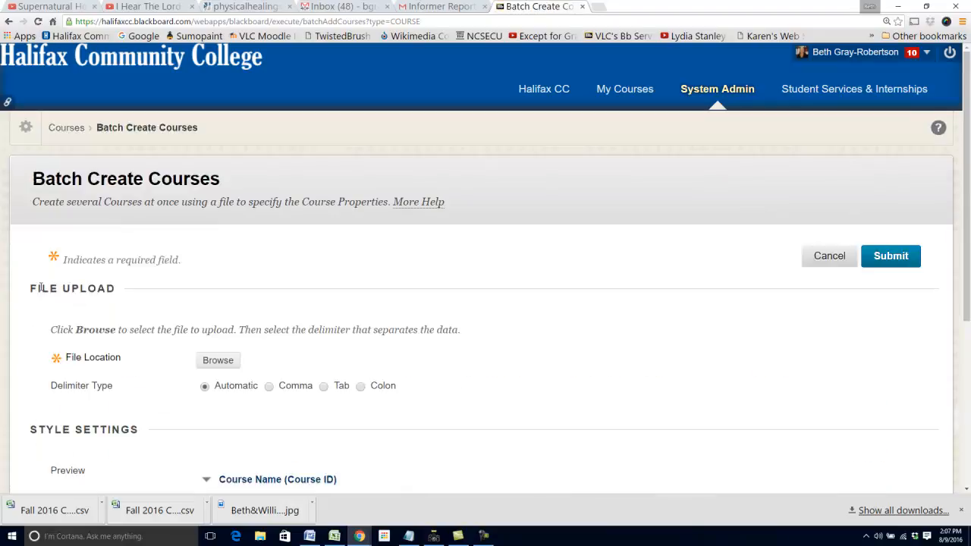
scroll(524, 359, "down", 1)
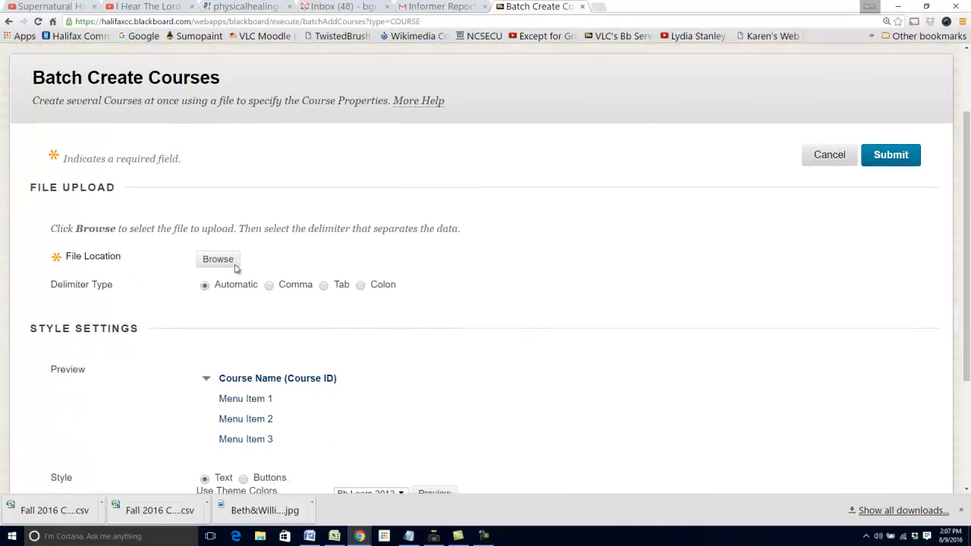
Step: Attach Bb Batch Course CREATE as of 08-09-2016.csv from Documents with the Automatic delimiter type and submit the batch course creation
left_click(217, 260)
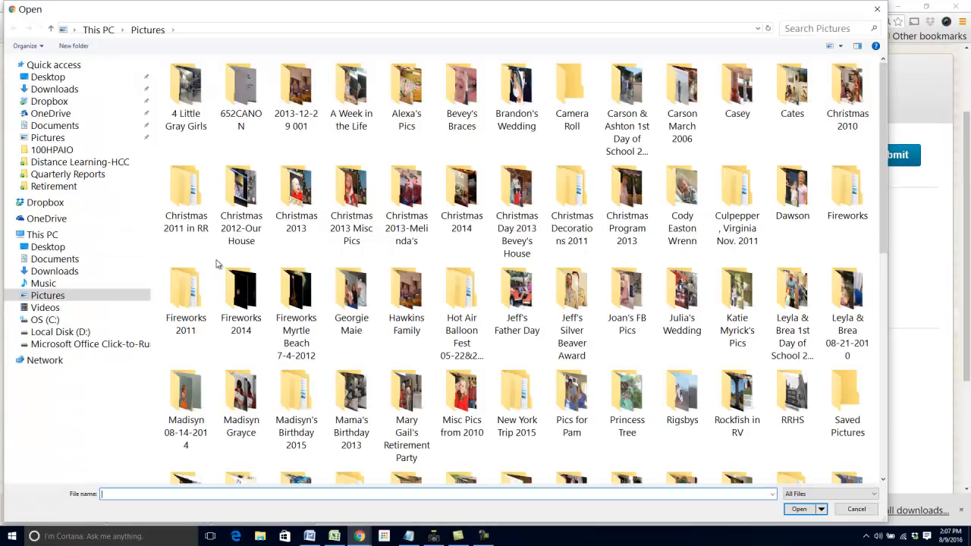
left_click(55, 259)
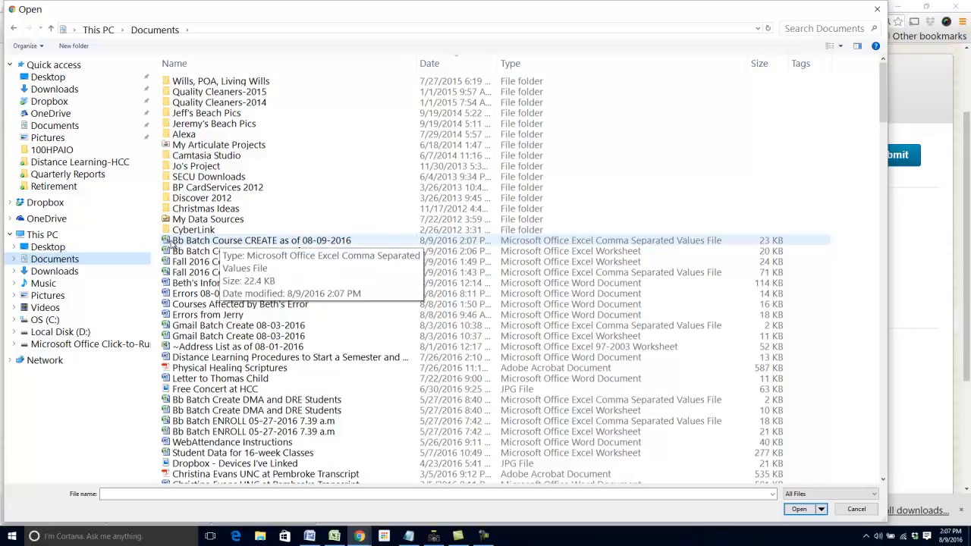
double_click(168, 245)
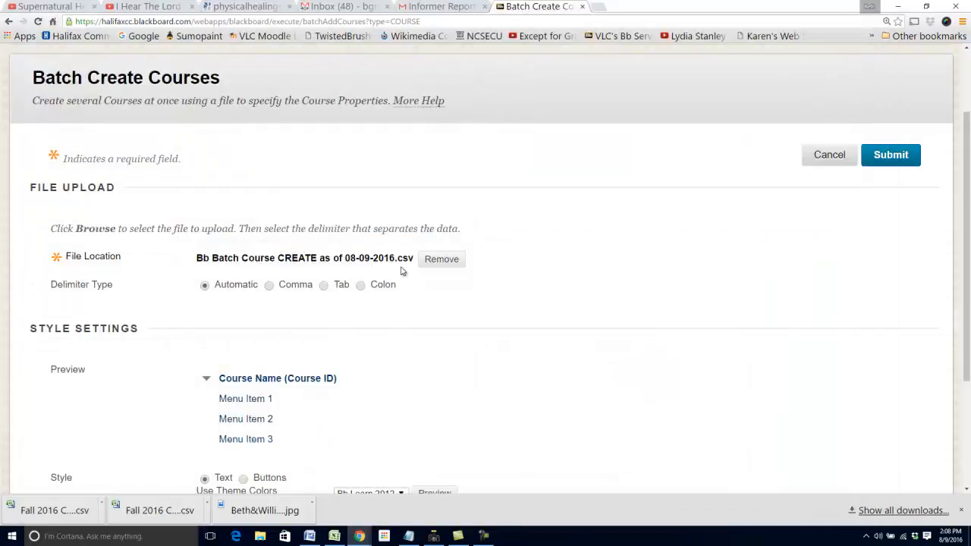
scroll(727, 322, "down", 3)
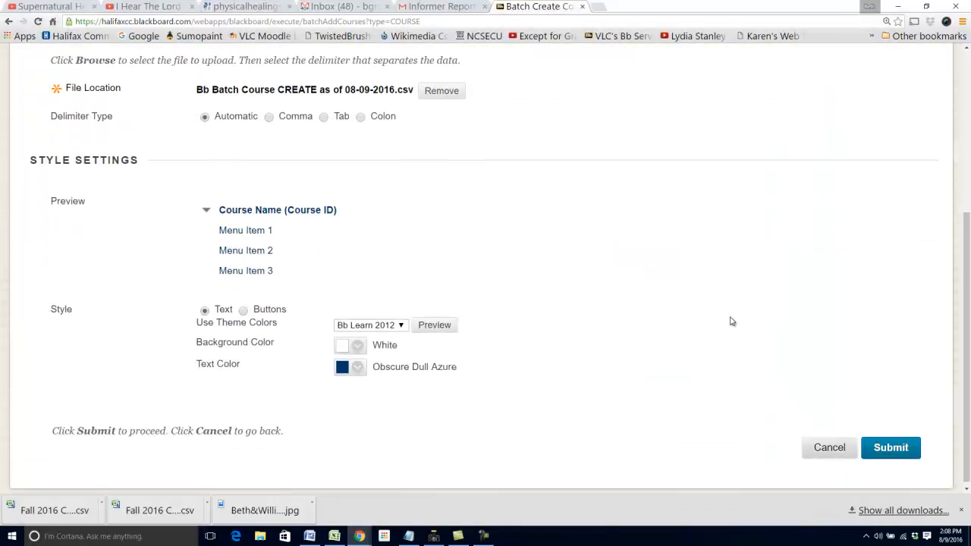
left_click(900, 448)
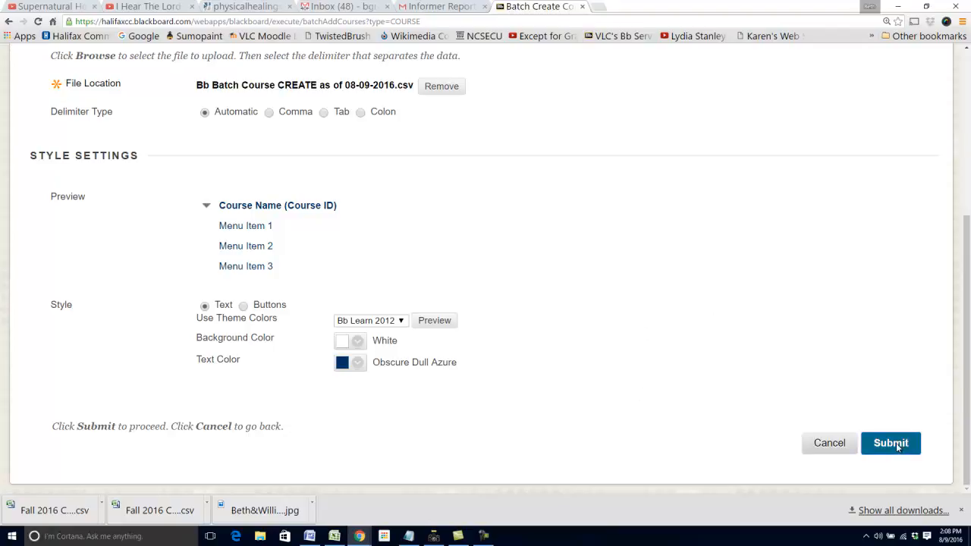
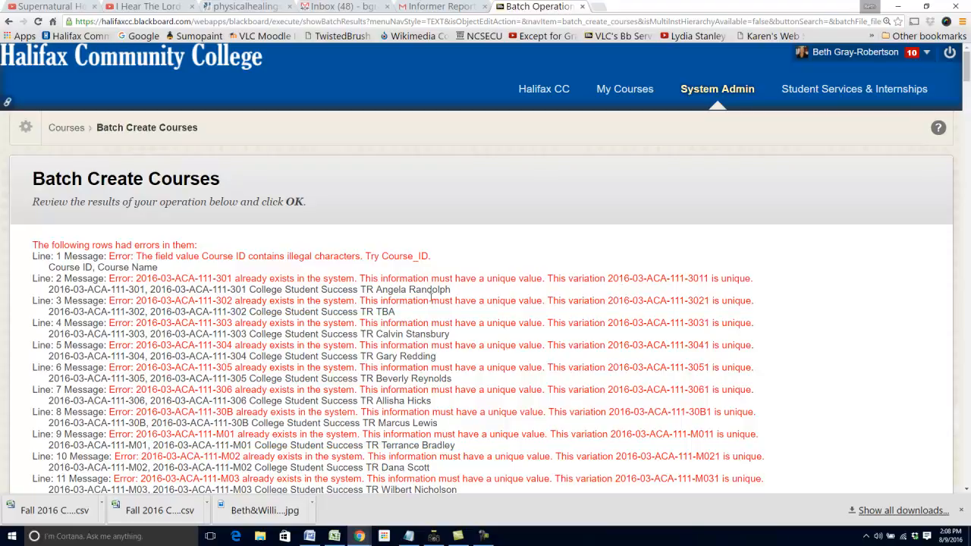
Step: Review the batch results from the start to the end and highlight the list of successfully processed rows
scroll(430, 296, "down", 3)
scroll(506, 289, "down", 10)
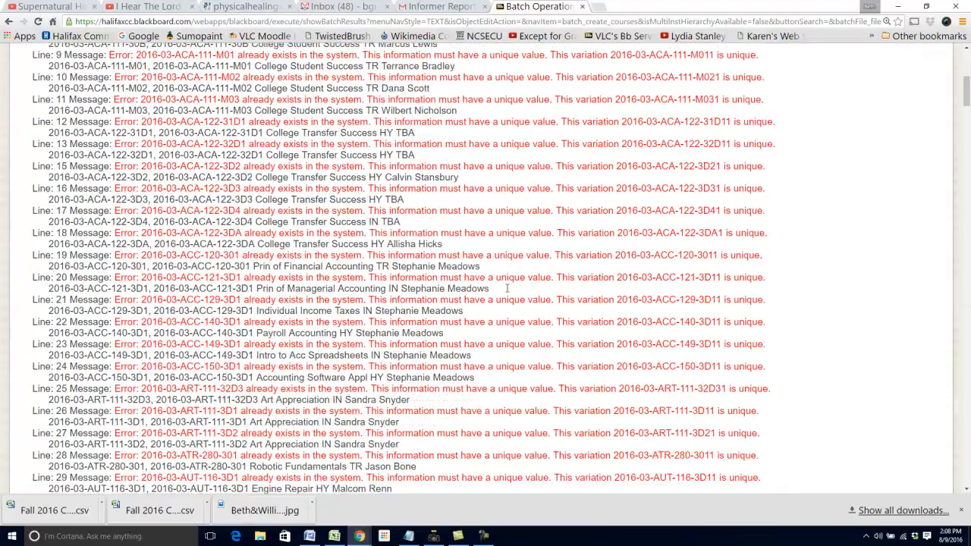
scroll(510, 287, "down", 20)
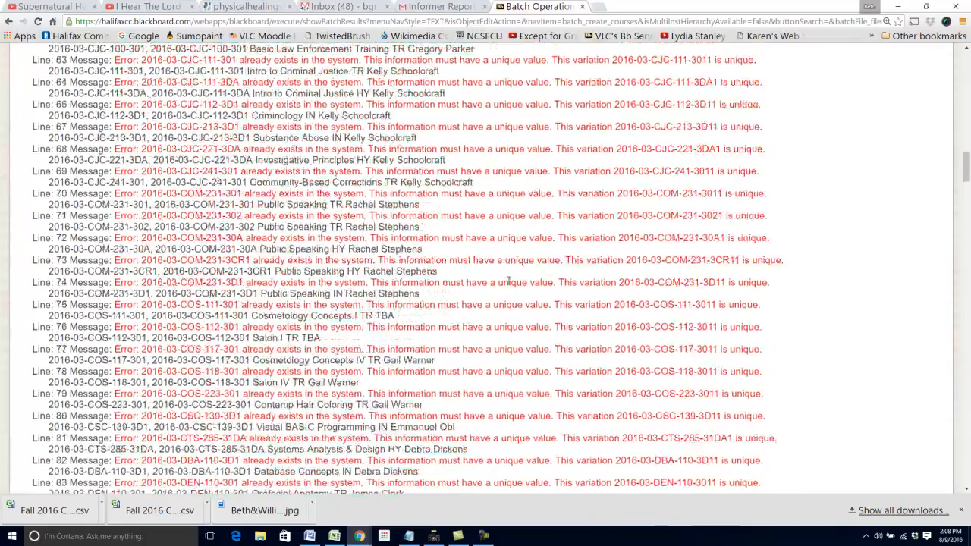
scroll(509, 277, "down", 20)
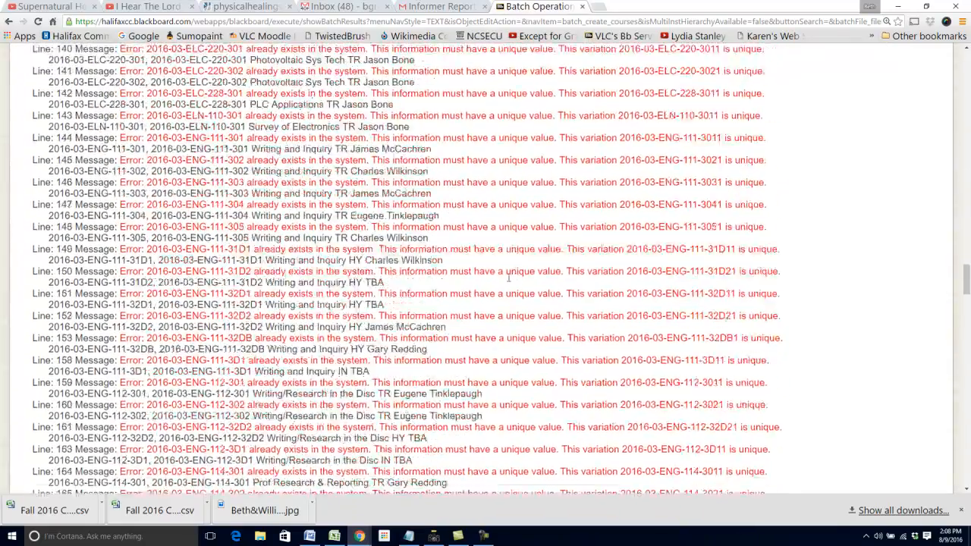
scroll(509, 278, "down", 20)
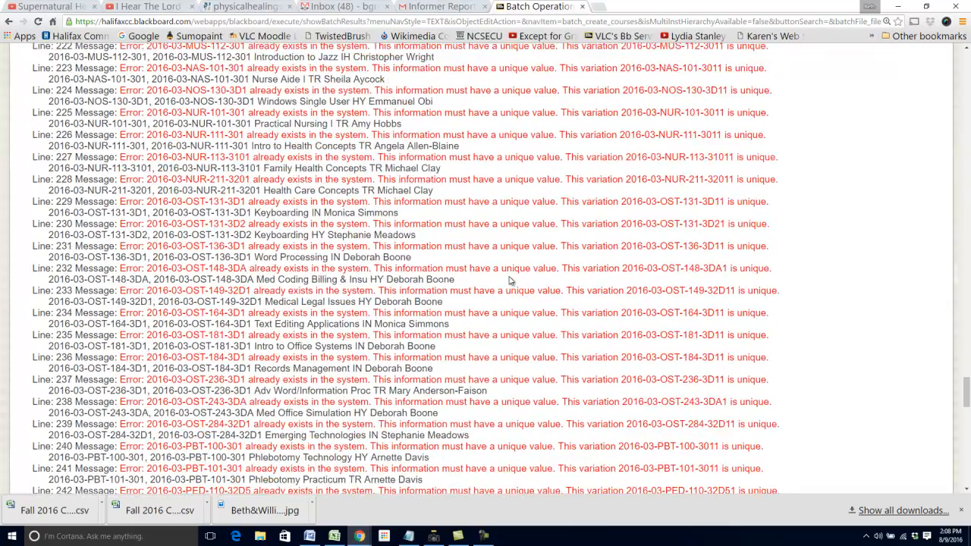
scroll(510, 276, "down", 3)
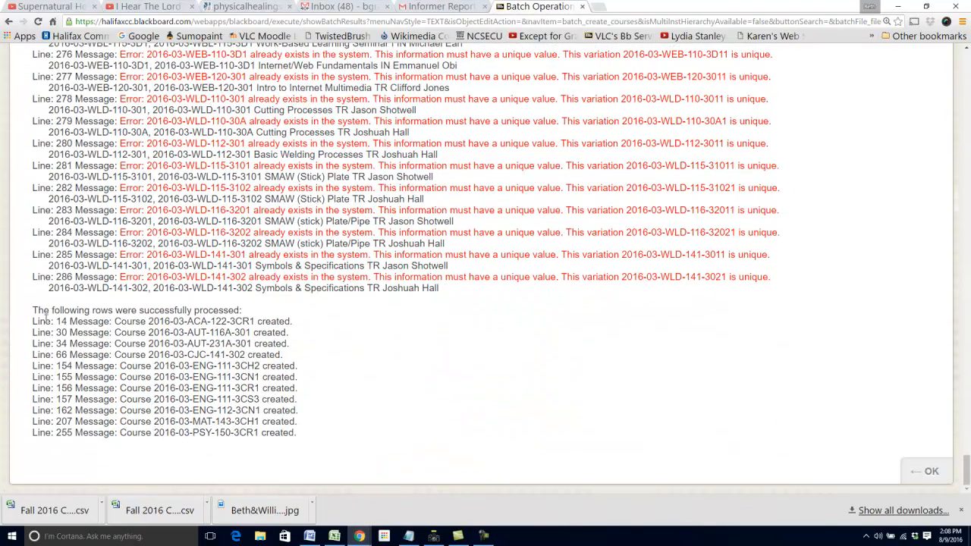
left_click_drag(32, 311, 321, 433)
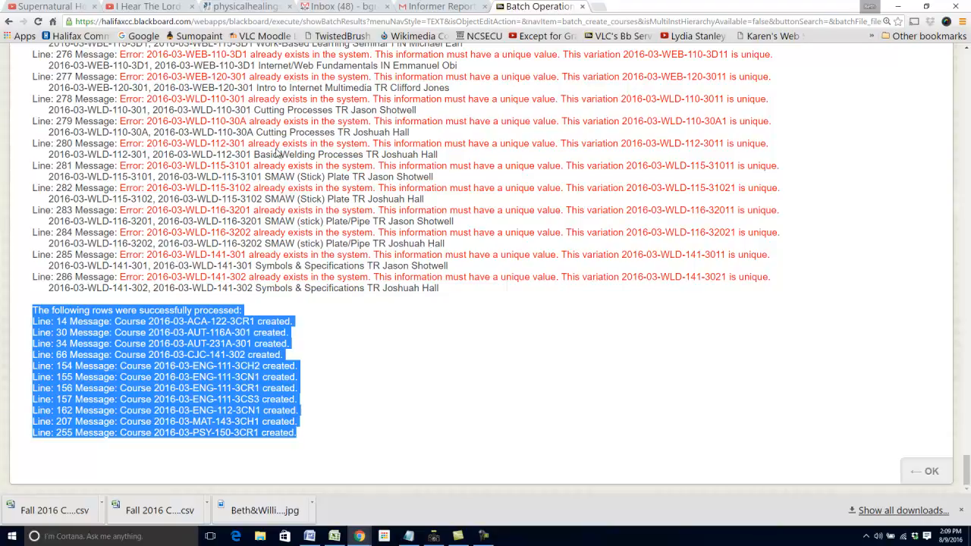
Step: Examine the error messages for the rejected rows, going back from the last row to the first line
scroll(318, 197, "up", 5)
scroll(345, 225, "up", 13)
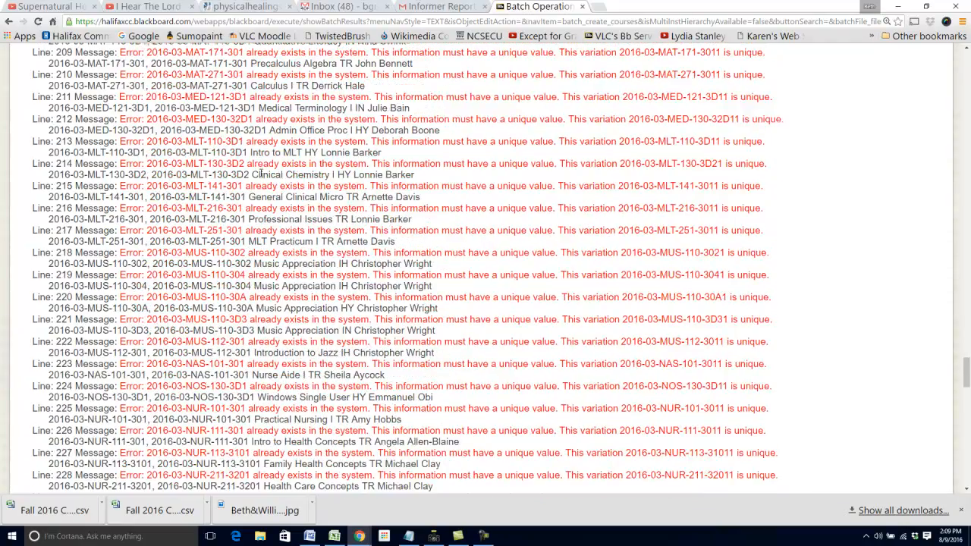
scroll(261, 173, "up", 9)
scroll(261, 174, "up", 6)
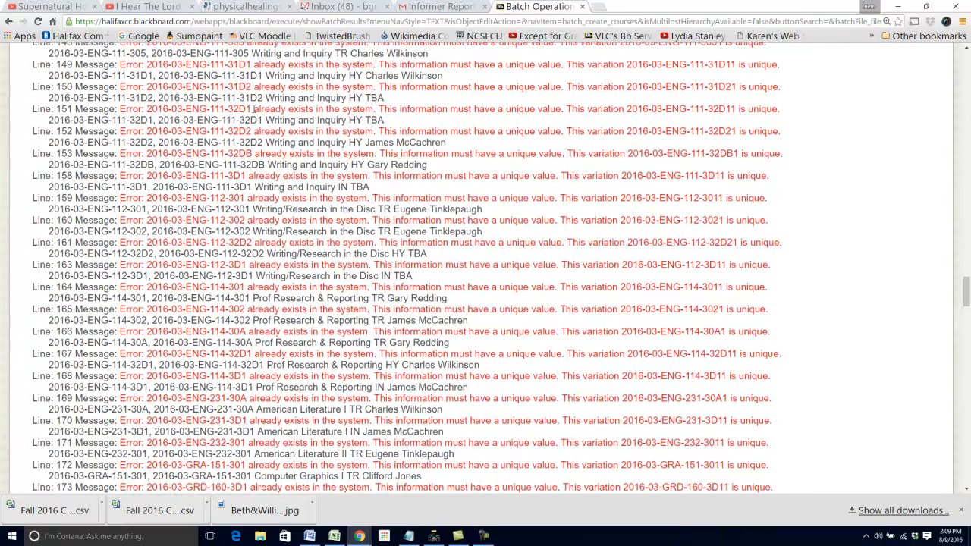
scroll(326, 230, "up", 5)
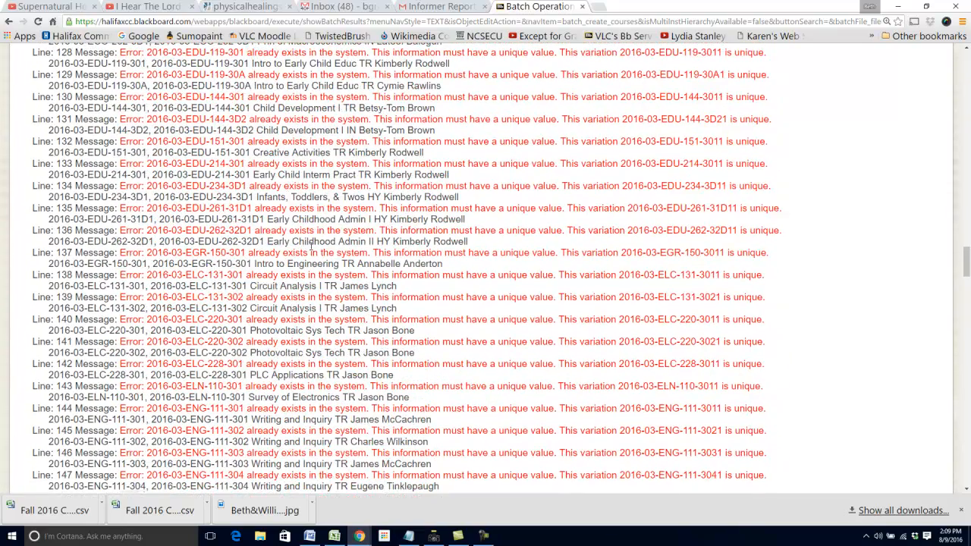
scroll(311, 247, "up", 8)
scroll(311, 242, "up", 3)
scroll(311, 243, "up", 5)
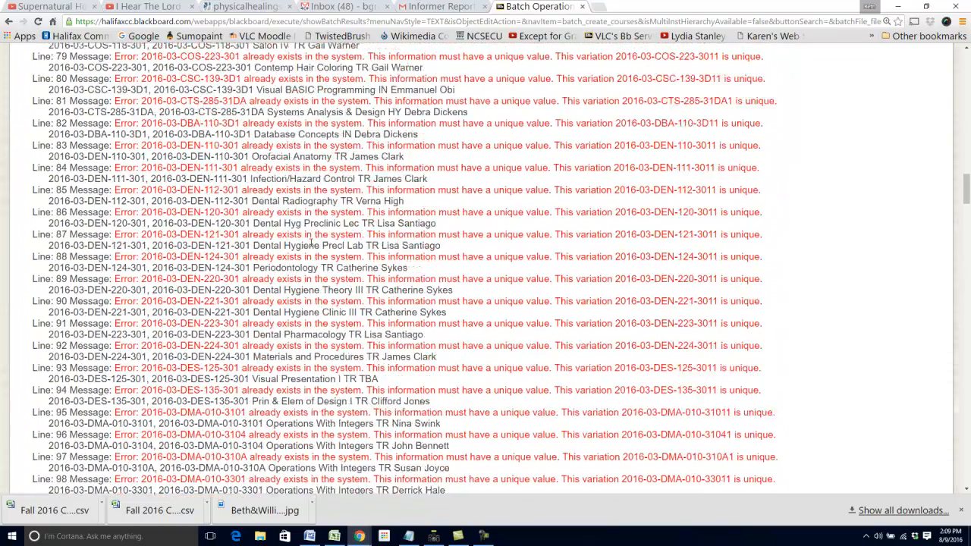
scroll(312, 241, "up", 8)
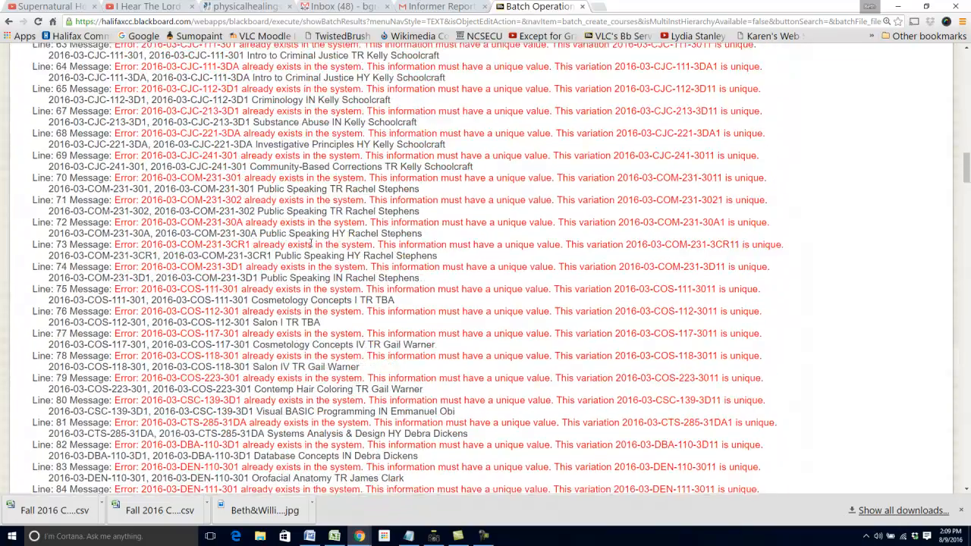
scroll(312, 240, "up", 2)
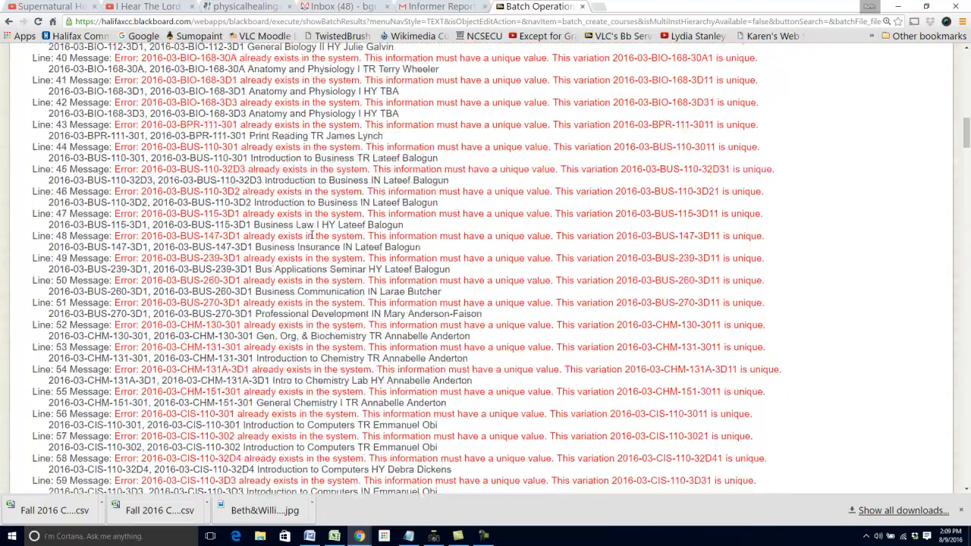
scroll(311, 236, "up", 2)
scroll(311, 236, "up", 3)
scroll(311, 236, "up", 5)
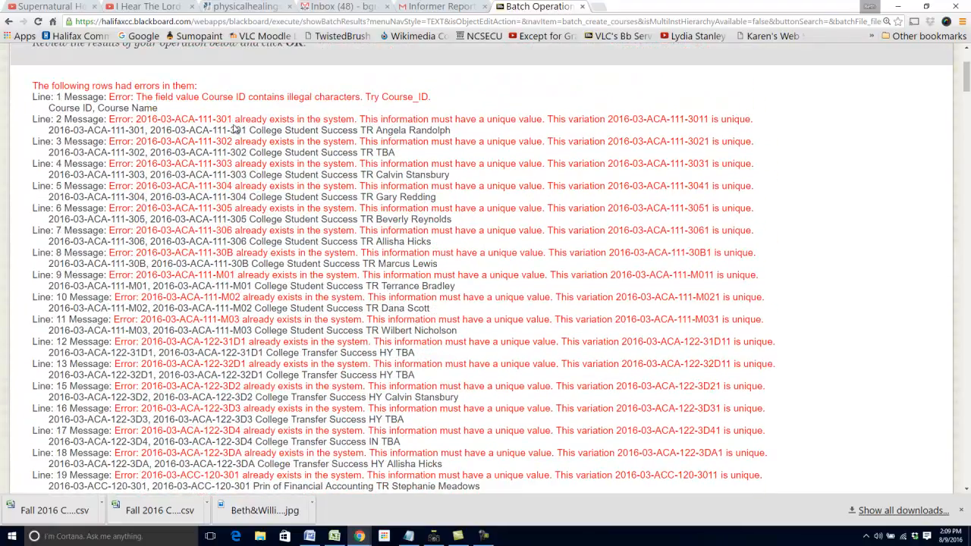
Step: Return to the successfully processed rows at the end of the batch results and acknowledge the results to get back to the course list
left_click_drag(966, 76, 967, 467)
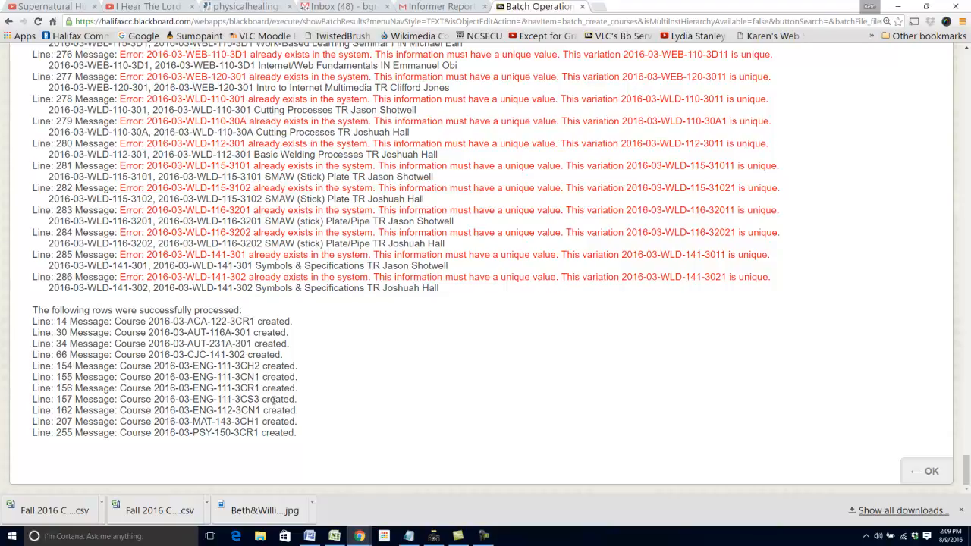
left_click(924, 474)
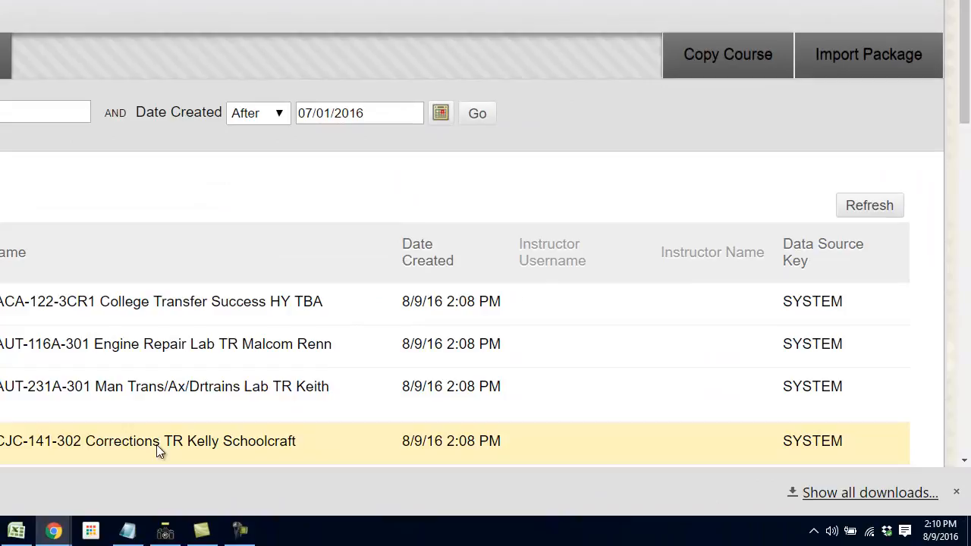
left_click(239, 530)
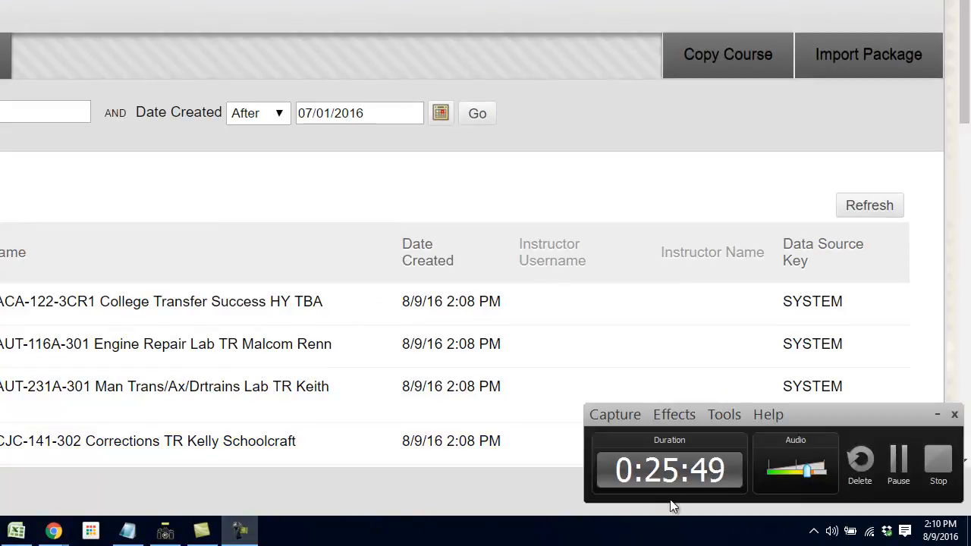